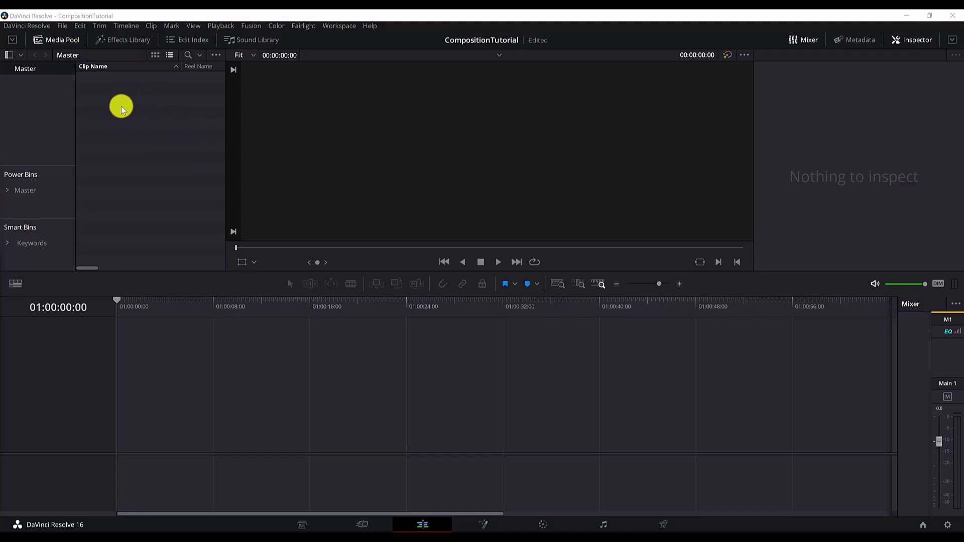
Start a new Fusion composition in the Media Pool named Composition.
{"action": "right_click", "coordinate": [122, 105]}
{"action": "key", "text": "Escape"}
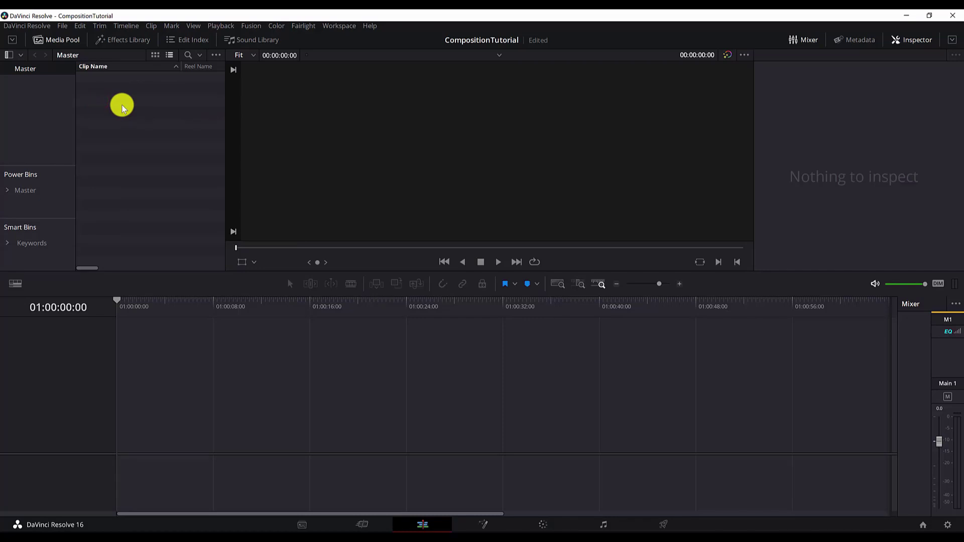
{"action": "right_click", "coordinate": [123, 108]}
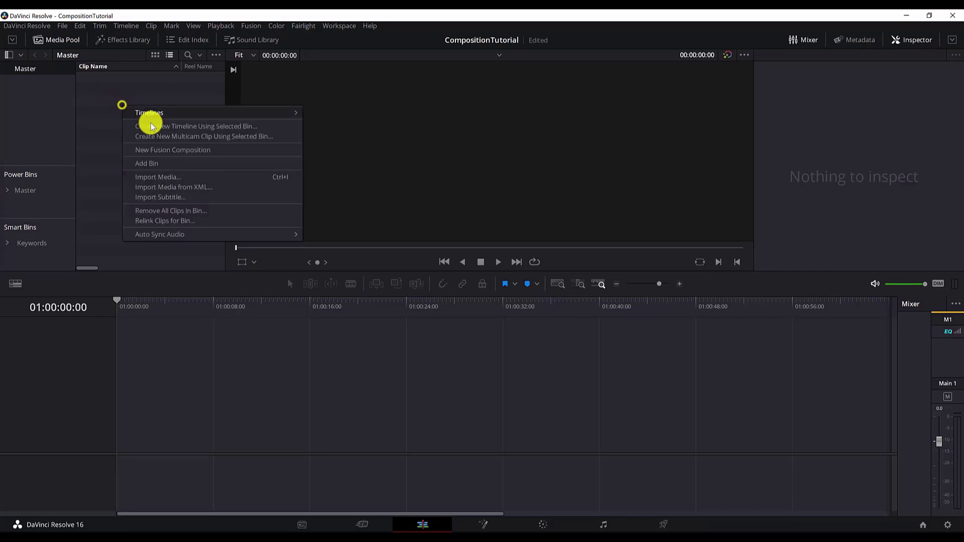
{"action": "left_click", "coordinate": [161, 149]}
{"action": "type", "text": "Compo"}
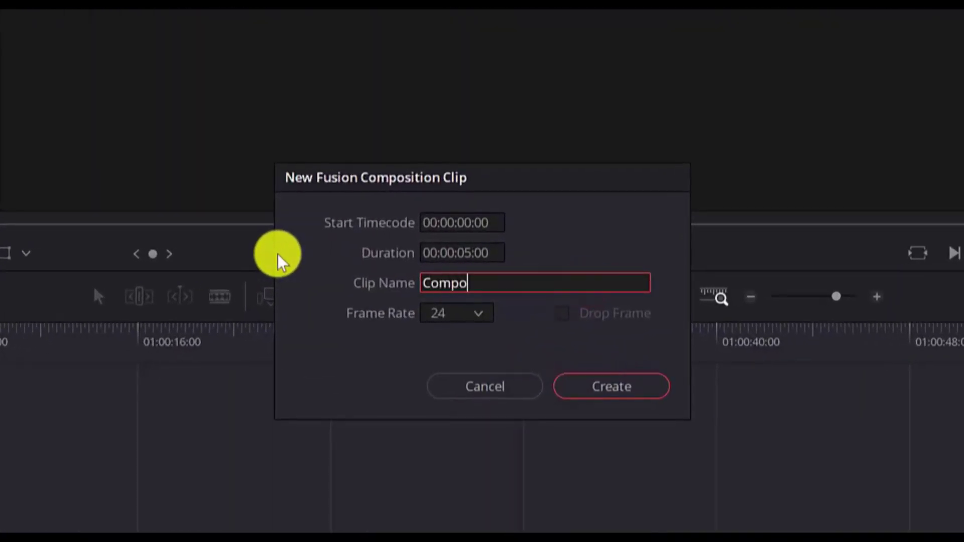
{"action": "type", "text": "sition"}
Set its duration to 00:00:25:00, create it, and drag it onto a new timeline.
{"action": "left_click", "coordinate": [465, 253]}
{"action": "key", "text": "Left"}
{"action": "key", "text": "Left"}
{"action": "key", "text": "Left"}
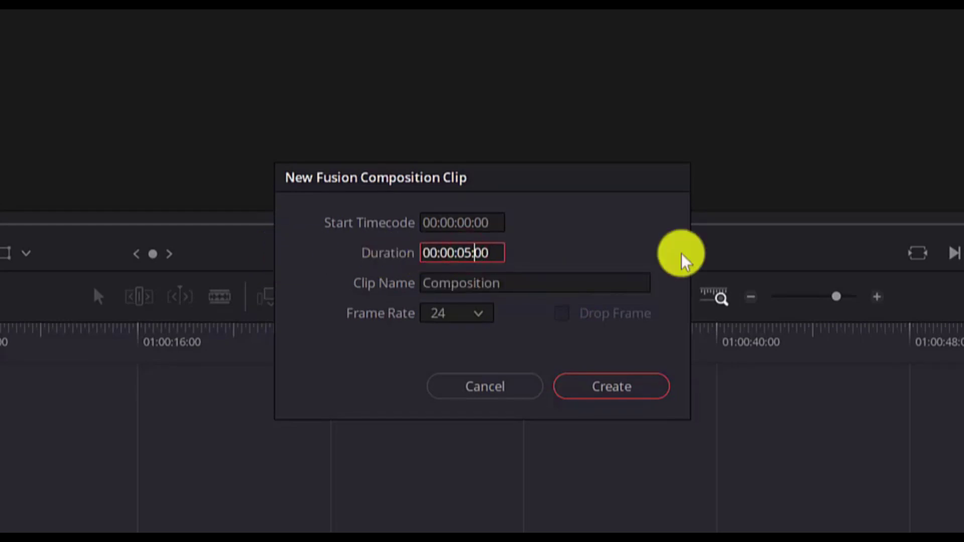
{"action": "key", "text": "BackSpace"}
{"action": "key", "text": "BackSpace"}
{"action": "key", "text": "BackSpace"}
{"action": "type", "text": "25:"}
{"action": "left_click", "coordinate": [628, 383]}
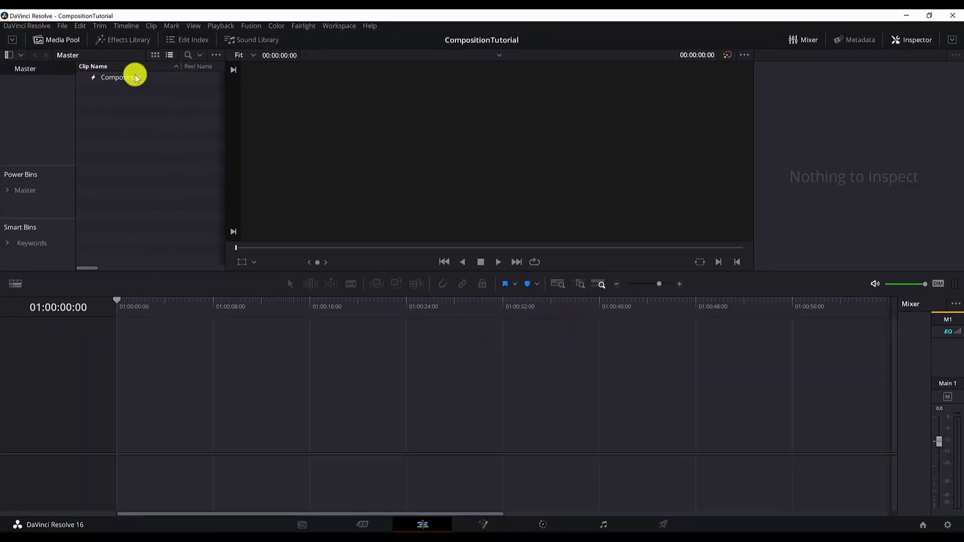
{"action": "left_click_drag", "start_coordinate": [135, 79], "coordinate": [118, 400]}
Open the Composition clip on the Fusion page and check the Nodes Arrange Tools options.
{"action": "left_click", "coordinate": [254, 413]}
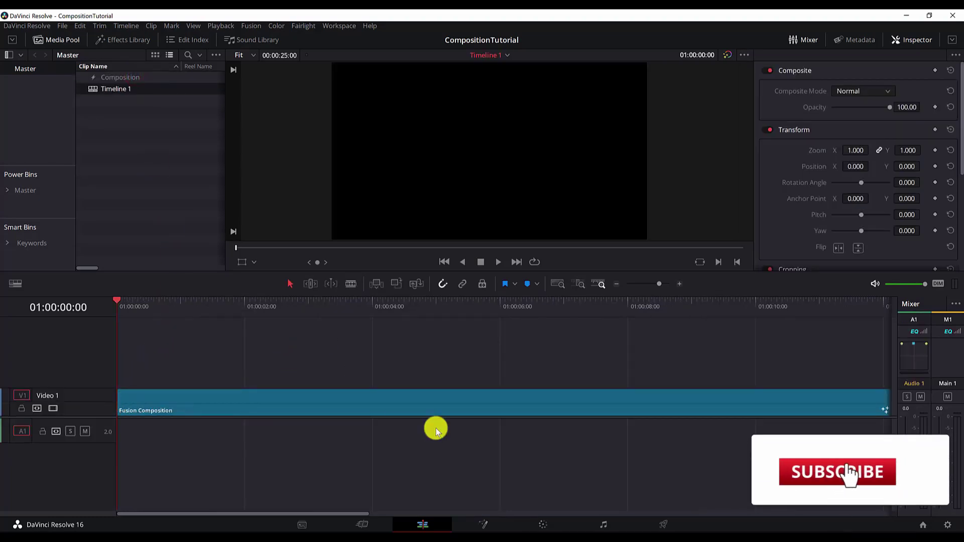
{"action": "left_click", "coordinate": [484, 524]}
{"action": "right_click", "coordinate": [275, 368]}
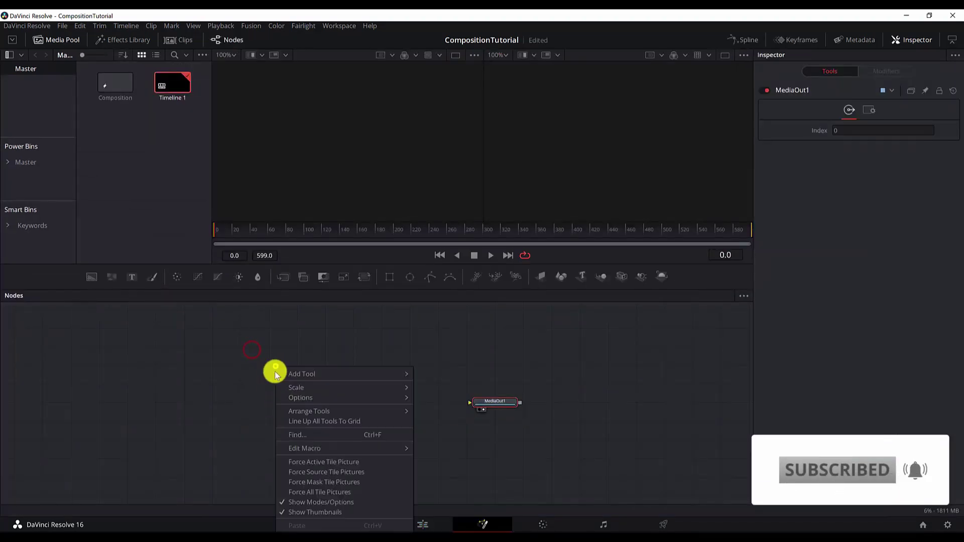
{"action": "mouse_move", "coordinate": [307, 413]}
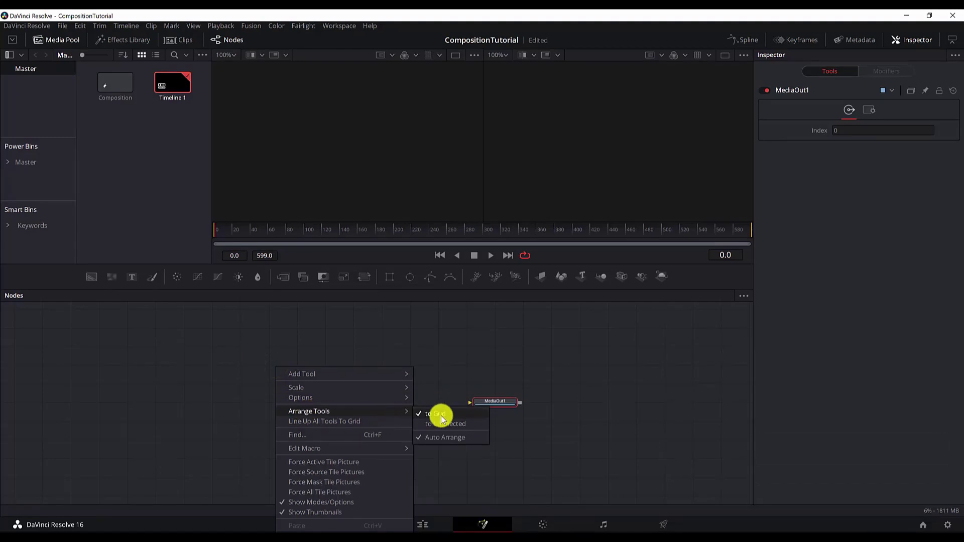
{"action": "left_click", "coordinate": [445, 391]}
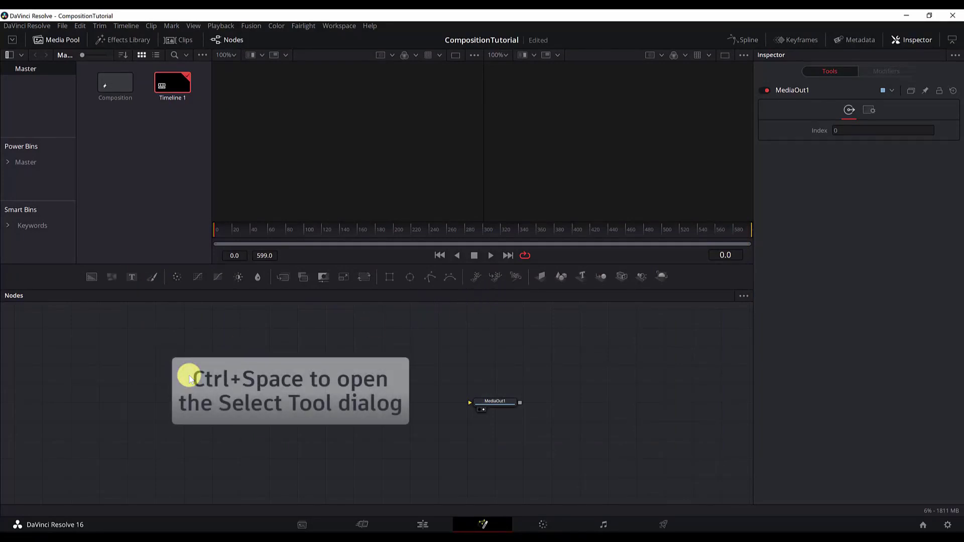
Add a pEmitter node and move it to the left of the node area.
{"action": "key", "text": "ctrl+space"}
{"action": "type", "text": "pemm"}
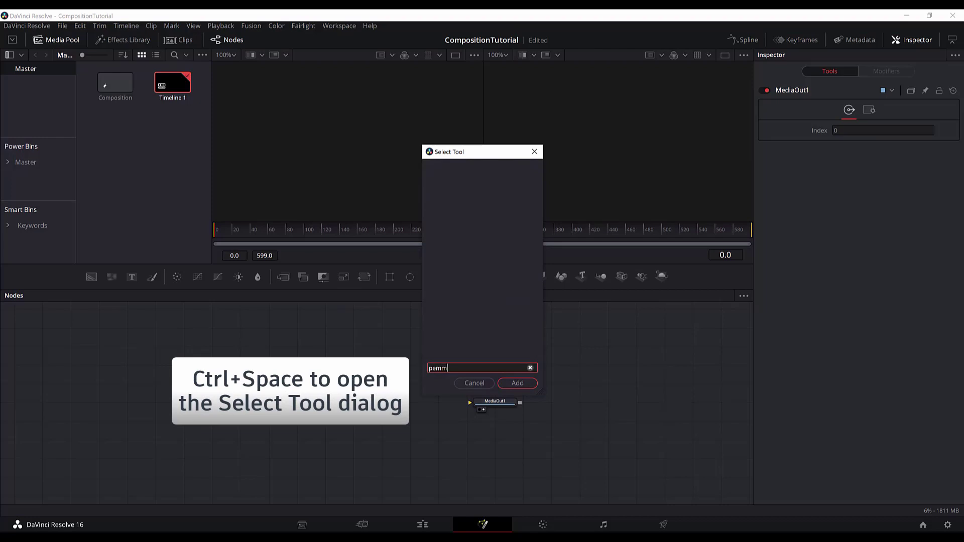
{"action": "key", "text": "Return"}
{"action": "left_click", "coordinate": [444, 371]}
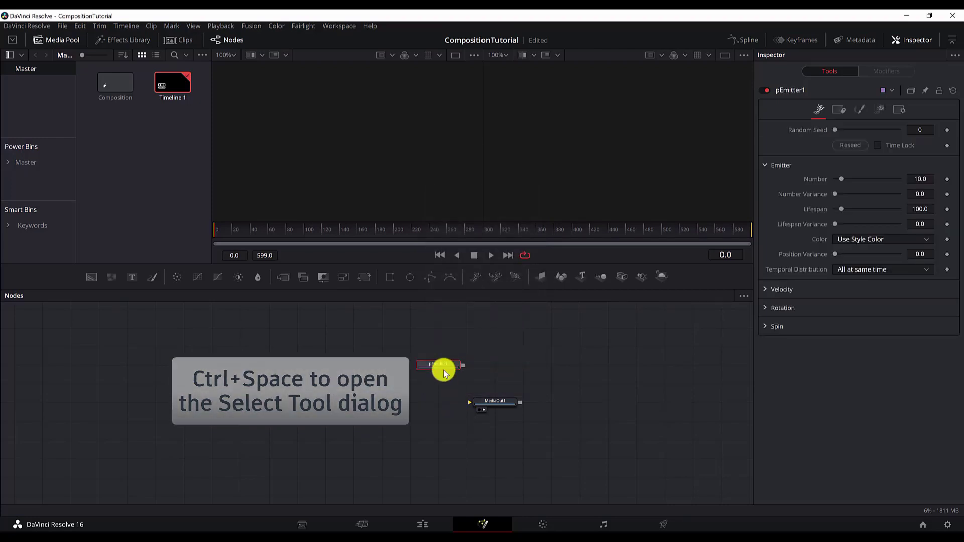
{"action": "left_click_drag", "start_coordinate": [444, 374], "coordinate": [215, 407]}
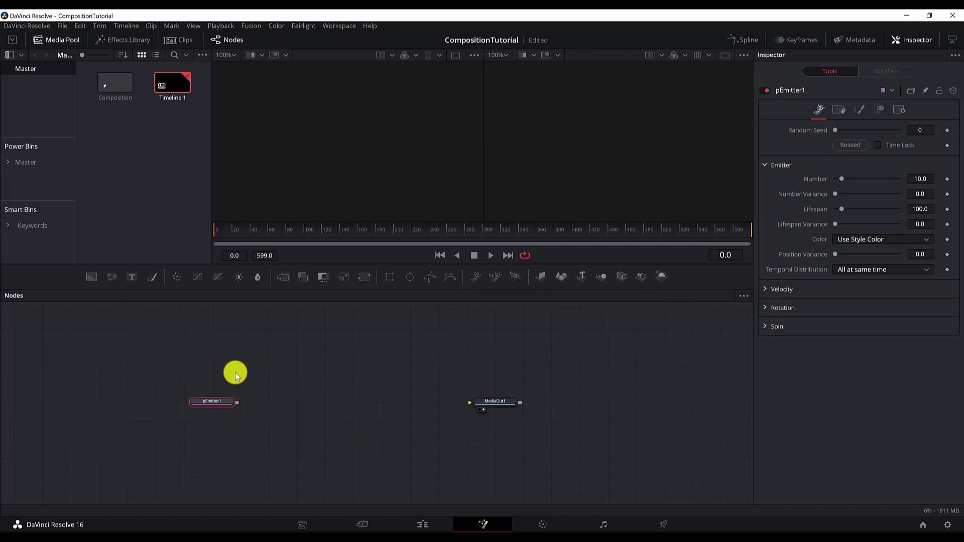
Add a pRender node after pEmitter1 and place it toward MediaOut1.
{"action": "key", "text": "shift+space"}
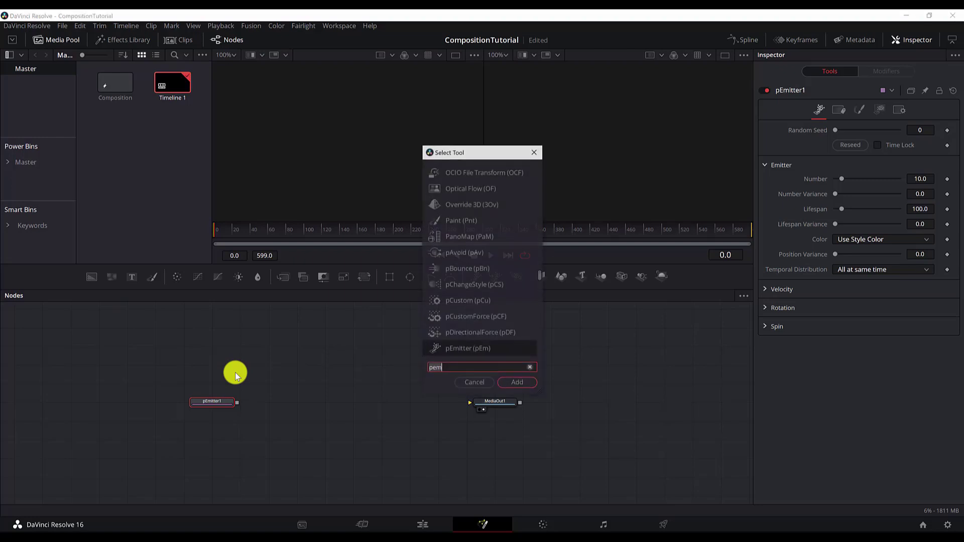
{"action": "type", "text": "p"}
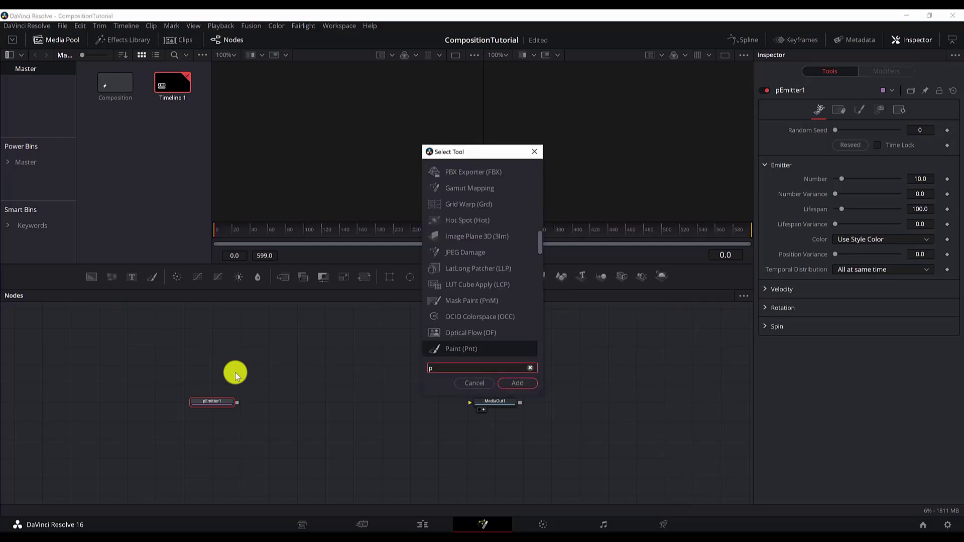
{"action": "type", "text": "render"}
{"action": "key", "text": "Return"}
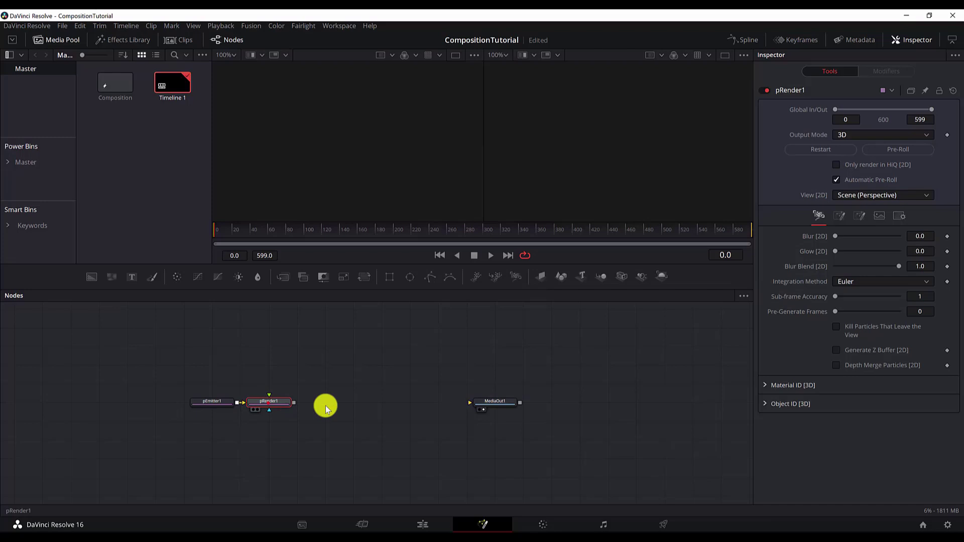
{"action": "left_click_drag", "start_coordinate": [268, 402], "coordinate": [382, 402]}
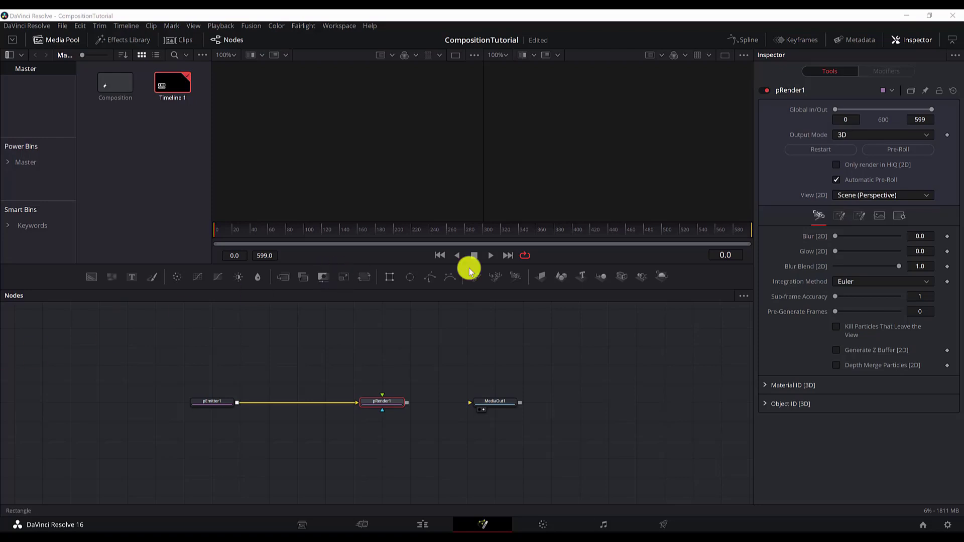
Give pEmitter1 Number 1, Number Variance 0.1 and Lifespan Variance 50.
{"action": "left_click", "coordinate": [216, 404]}
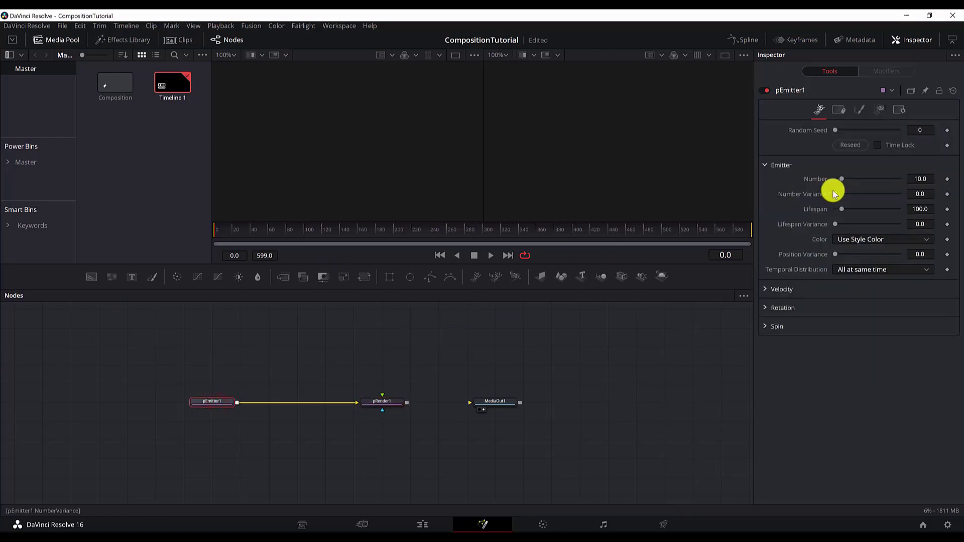
{"action": "left_click", "coordinate": [927, 178]}
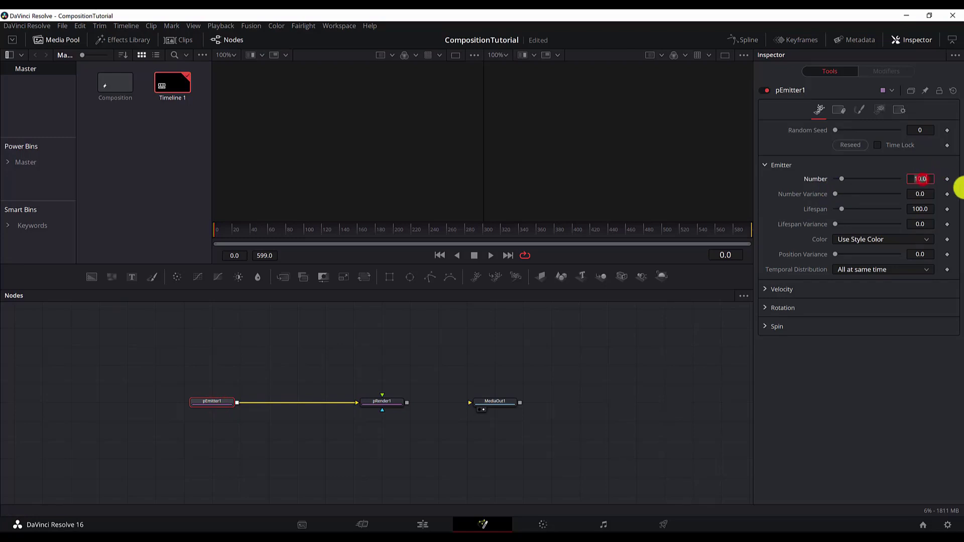
{"action": "type", "text": "1"}
{"action": "key", "text": "Tab"}
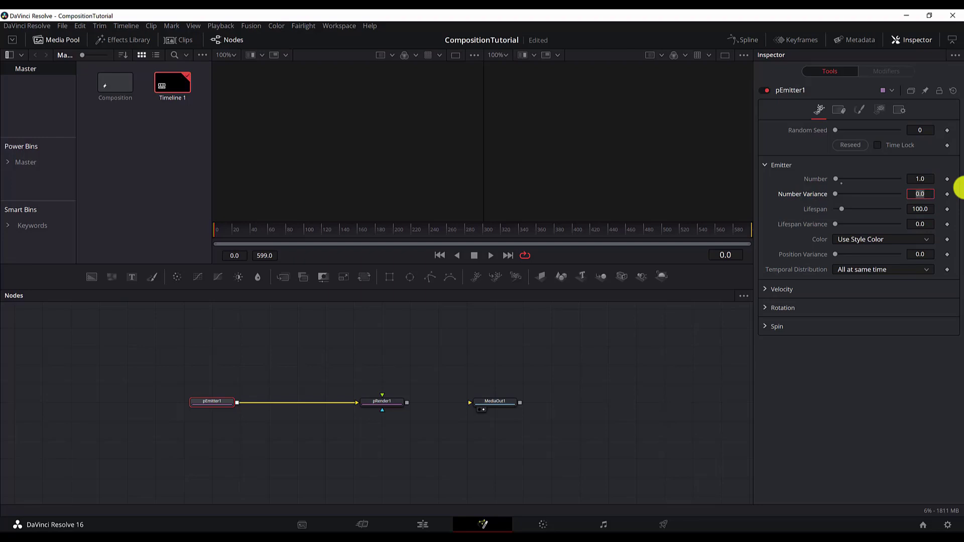
{"action": "type", "text": "0.1"}
{"action": "key", "text": "Tab"}
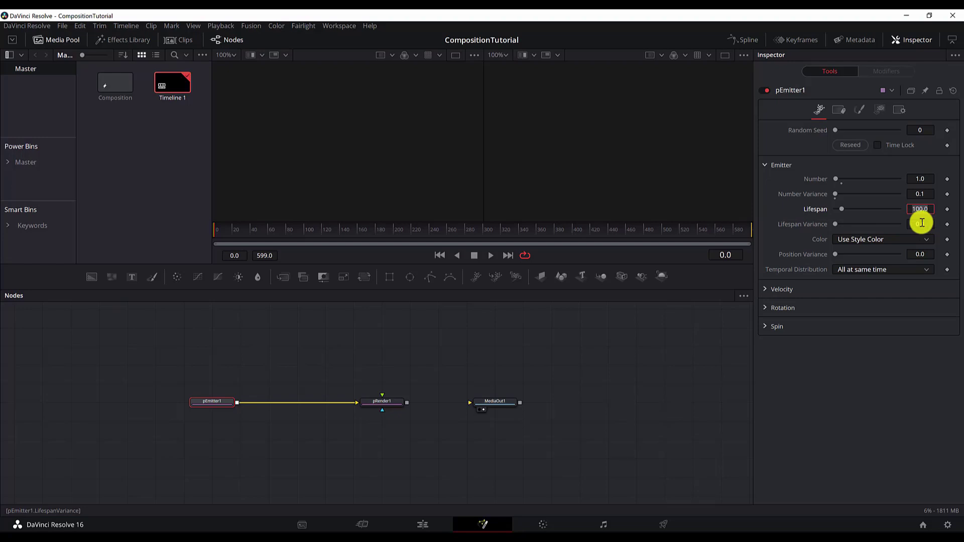
{"action": "left_click", "coordinate": [923, 222]}
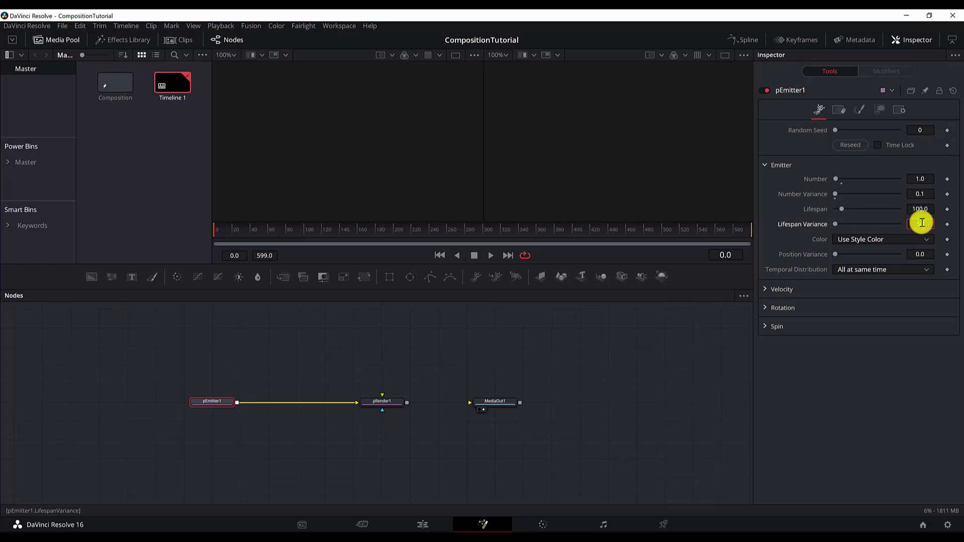
{"action": "type", "text": "50"}
{"action": "key", "text": "Tab"}
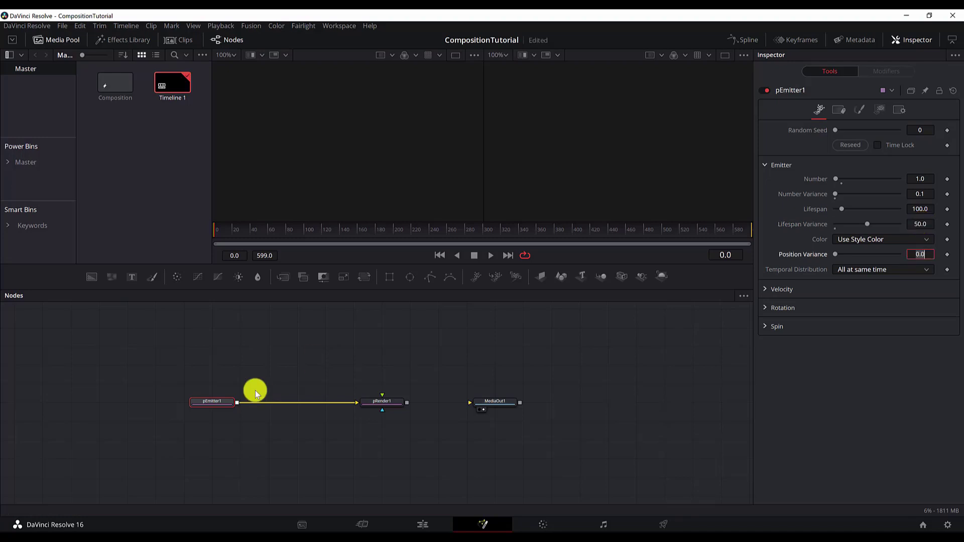
{"action": "left_click", "coordinate": [216, 404]}
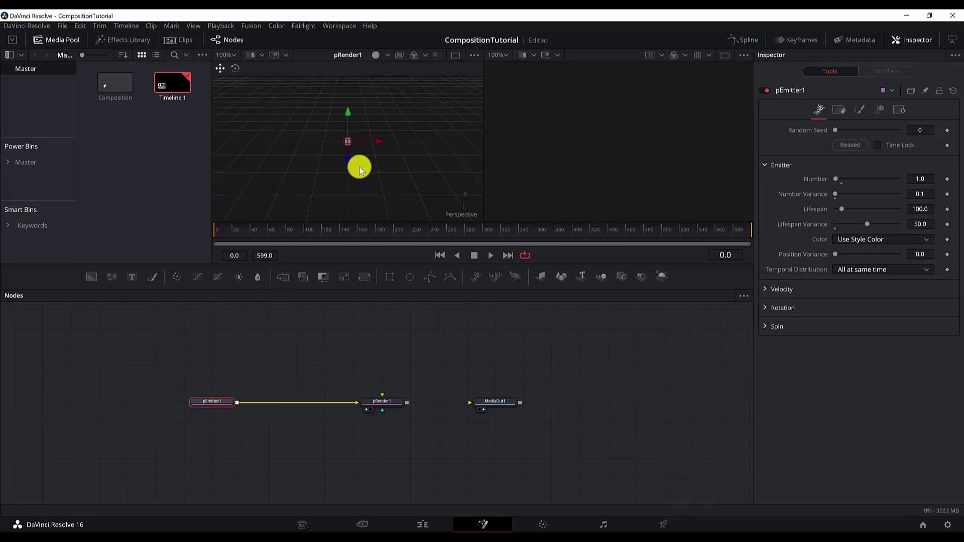
Set the particle Velocity to 0.2.
{"action": "scroll", "coordinate": [359, 169], "scroll_direction": "up", "scroll_amount": 5}
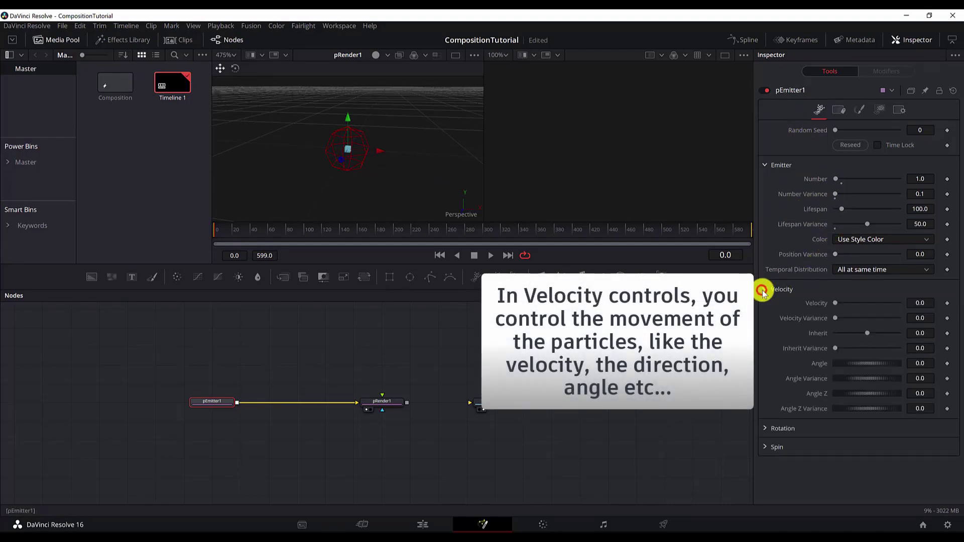
{"action": "left_click", "coordinate": [919, 303]}
{"action": "type", "text": "0."}
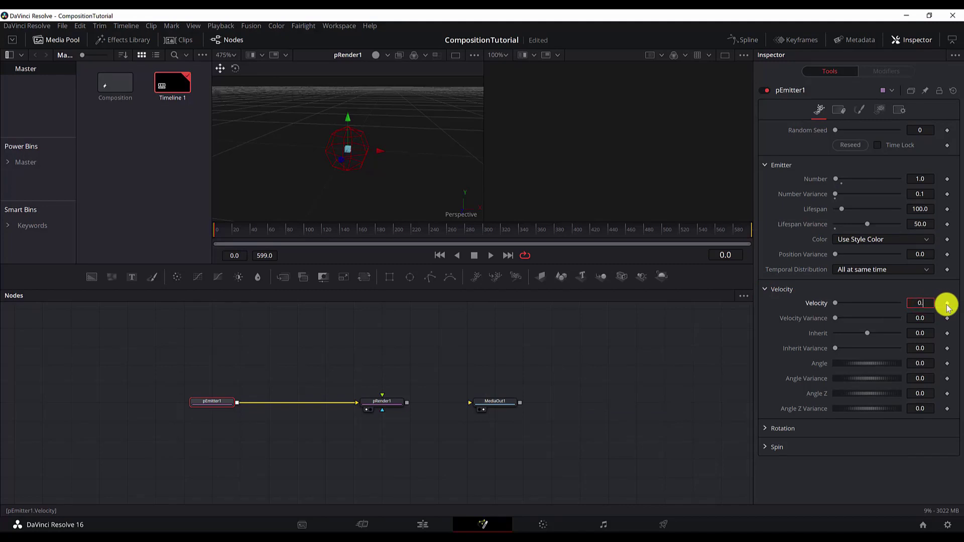
{"action": "type", "text": "2"}
{"action": "key", "text": "Tab"}
Rearrange the nodes to make room and add a Merge 3D node after pRender1.
{"action": "left_click", "coordinate": [384, 402]}
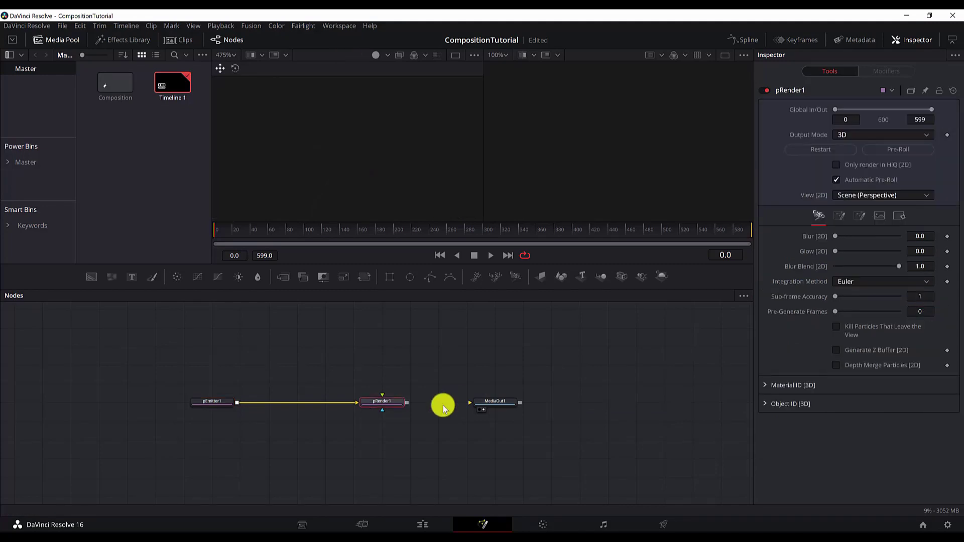
{"action": "left_click", "coordinate": [221, 401]}
{"action": "left_click_drag", "start_coordinate": [510, 401], "coordinate": [573, 403]}
{"action": "left_click_drag", "start_coordinate": [369, 405], "coordinate": [331, 403]}
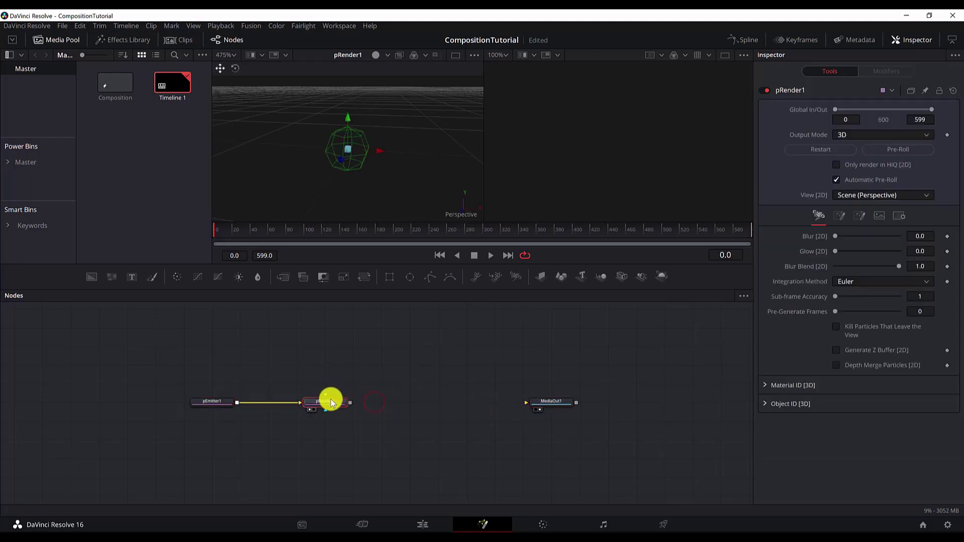
{"action": "key", "text": "shift+space"}
{"action": "type", "text": "merge"}
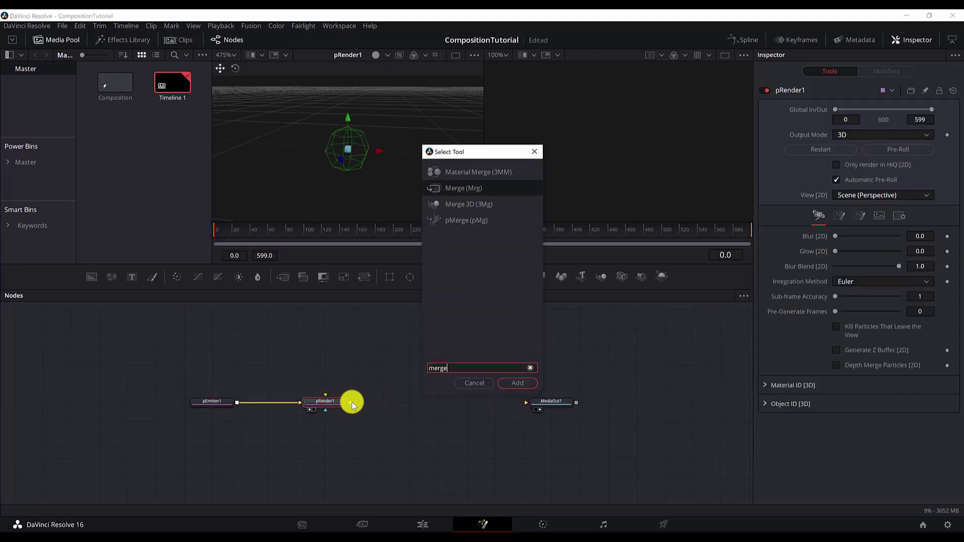
{"action": "key", "text": "Down"}
{"action": "key", "text": "Return"}
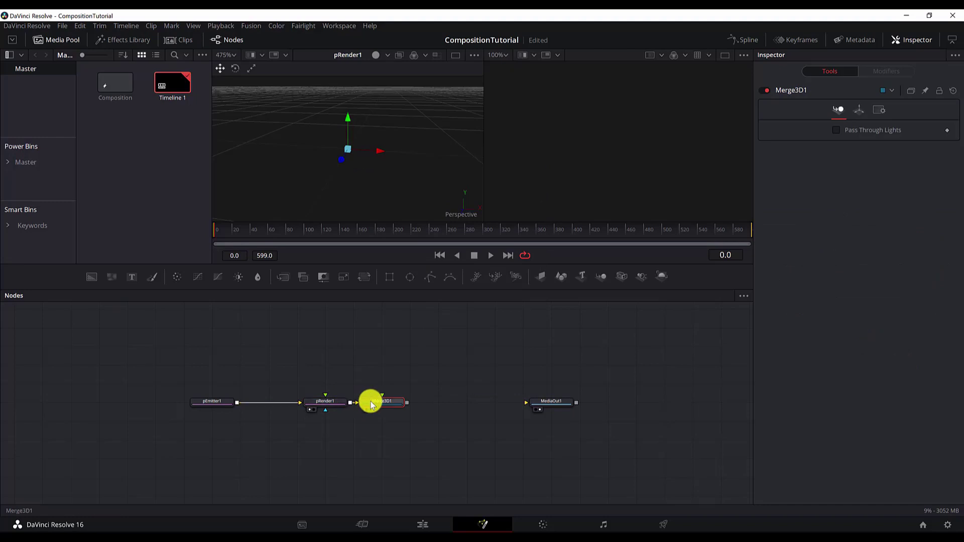
{"action": "left_click_drag", "start_coordinate": [370, 402], "coordinate": [411, 405]}
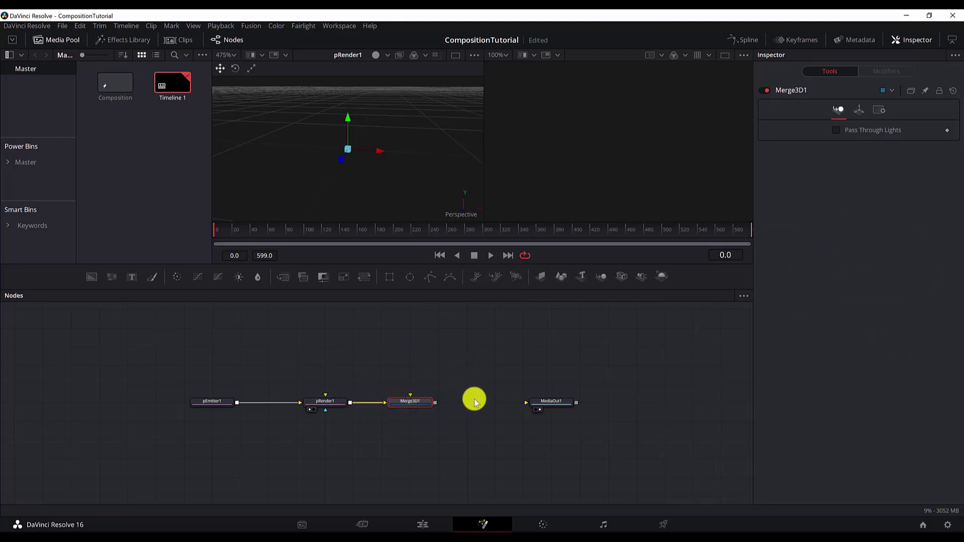
Add a Renderer 3D after Merge3D1, wire it into MediaOut1, and view it.
{"action": "key", "text": "shift+space"}
{"action": "type", "text": "render"}
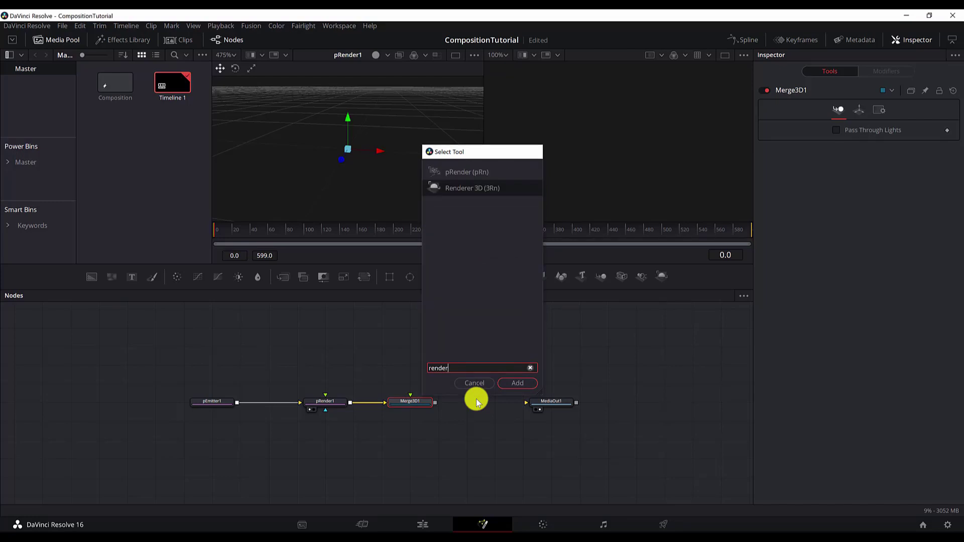
{"action": "key", "text": "Return"}
{"action": "left_click_drag", "start_coordinate": [534, 407], "coordinate": [551, 403]}
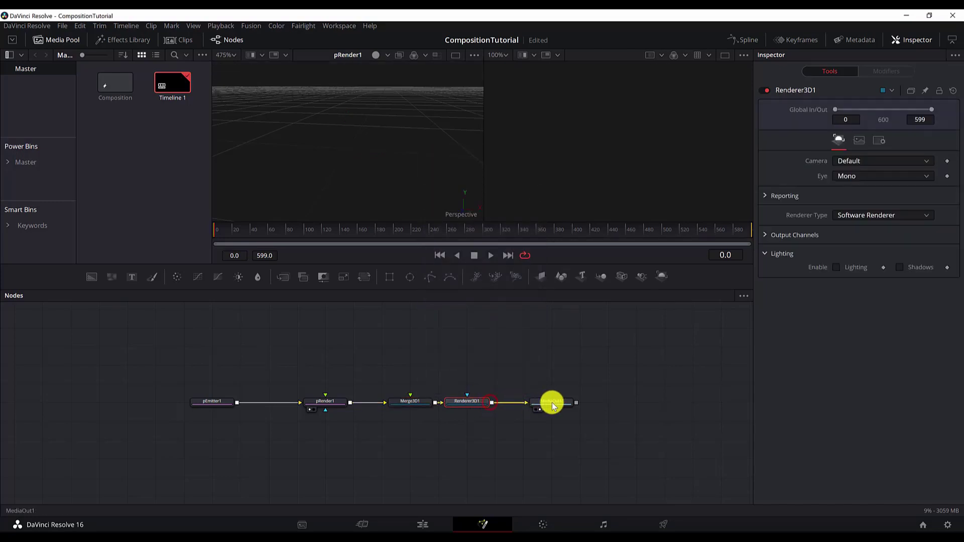
{"action": "left_click", "coordinate": [463, 404]}
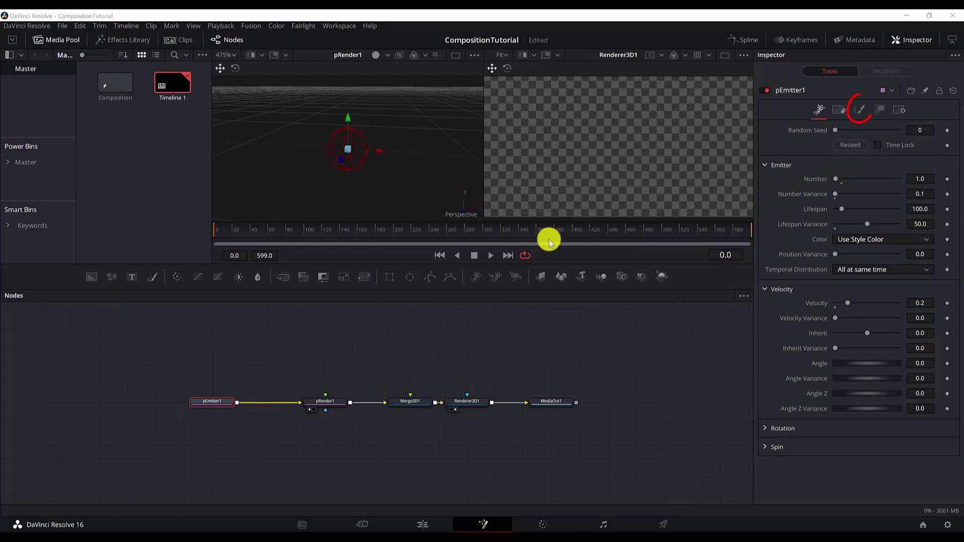
Switch pEmitter1's particle Style to Blob and play to frame 37 to preview the trail.
{"action": "left_click", "coordinate": [861, 110]}
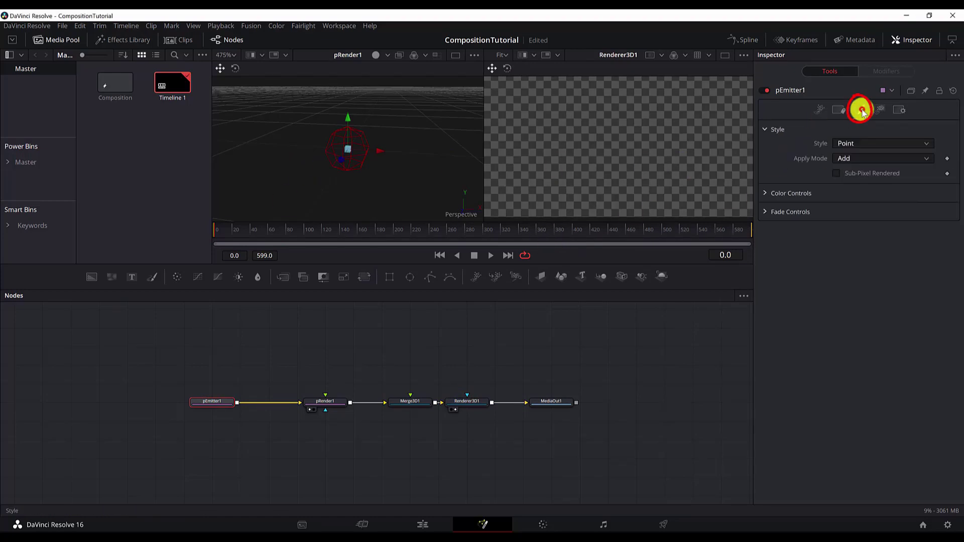
{"action": "left_click", "coordinate": [857, 143]}
{"action": "left_click", "coordinate": [849, 178]}
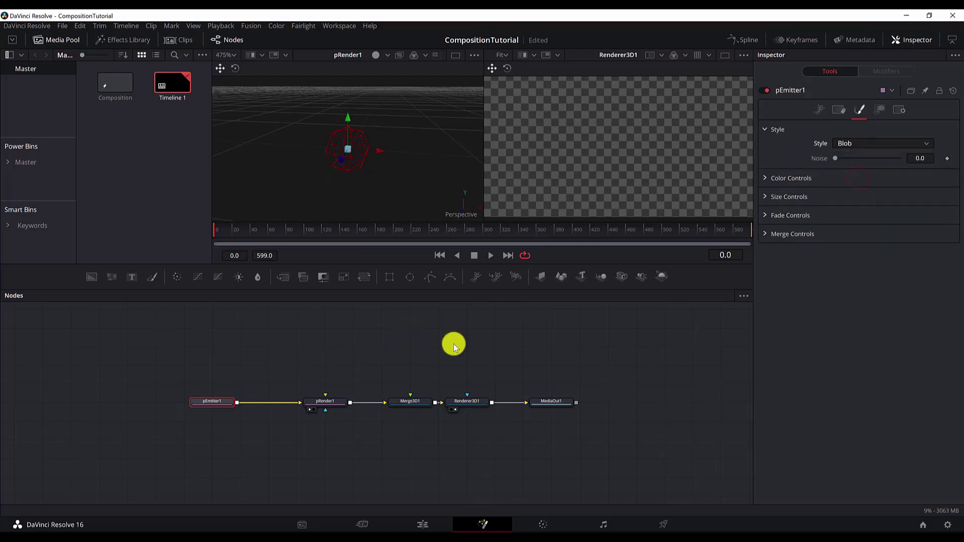
{"action": "key", "text": "space"}
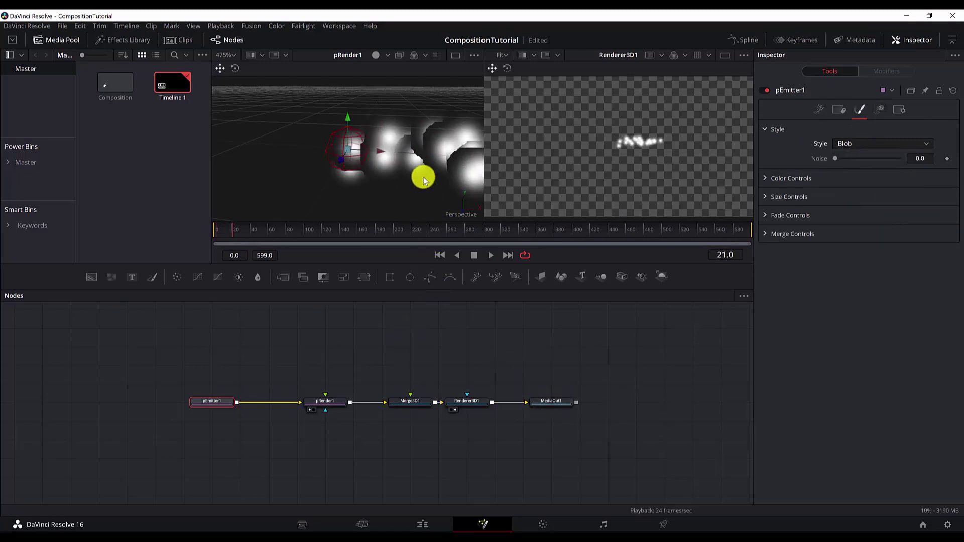
{"action": "key", "text": "space"}
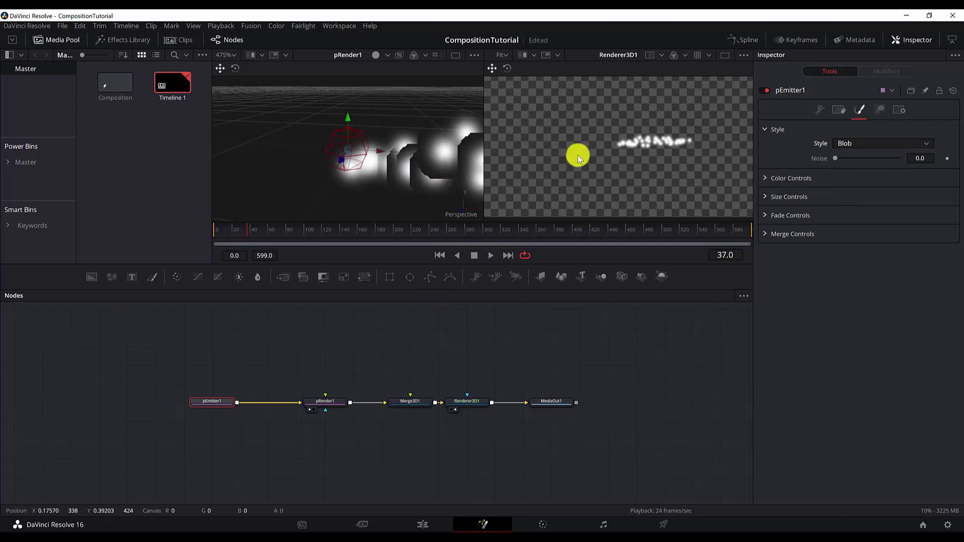
{"action": "left_click", "coordinate": [820, 110]}
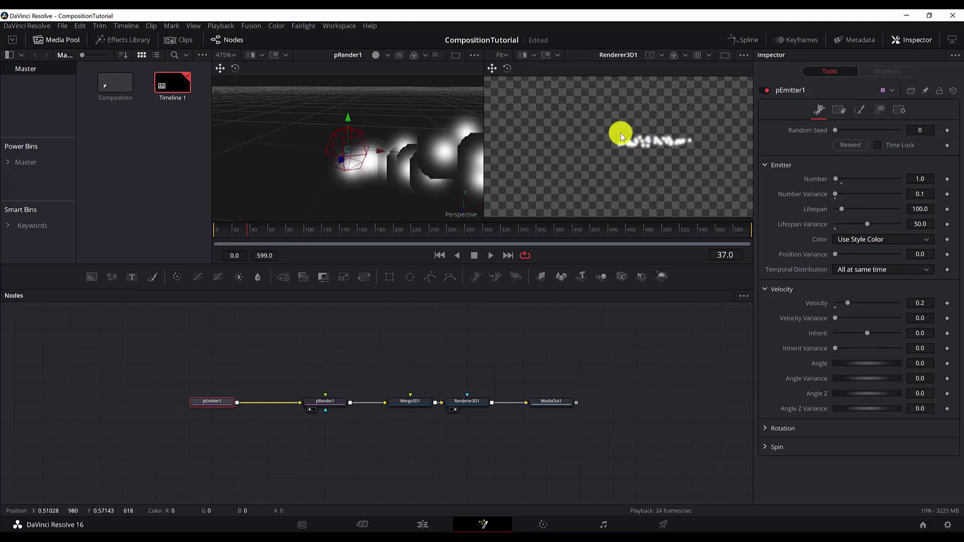
Save the project and set the emission Angle to 90 with Angle Variance 40.
{"action": "key", "text": "ctrl+s"}
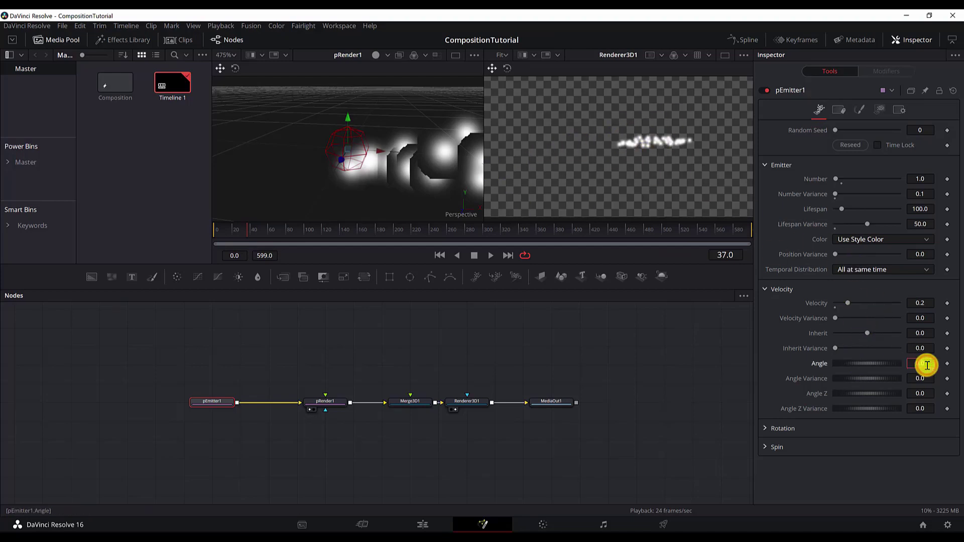
{"action": "key", "text": "Tab"}
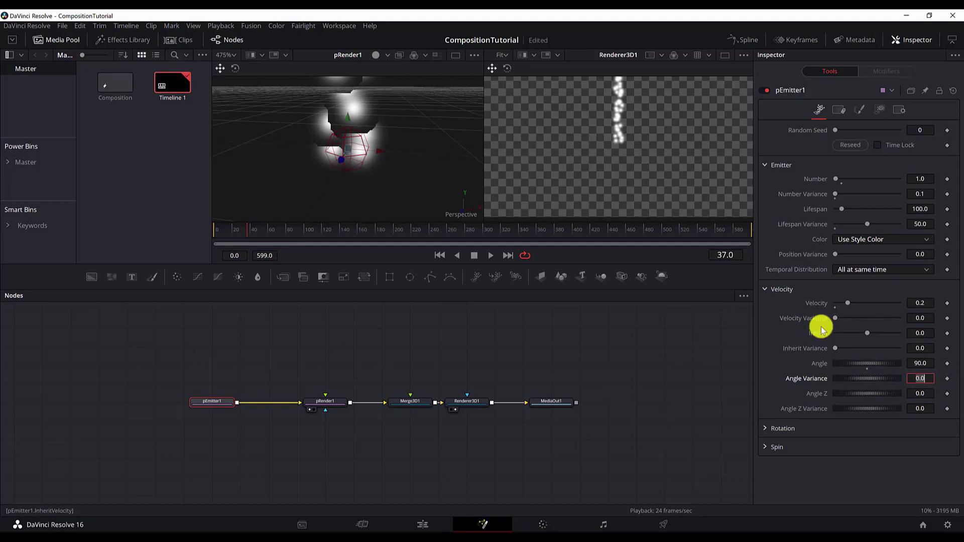
{"action": "key", "text": "Tab"}
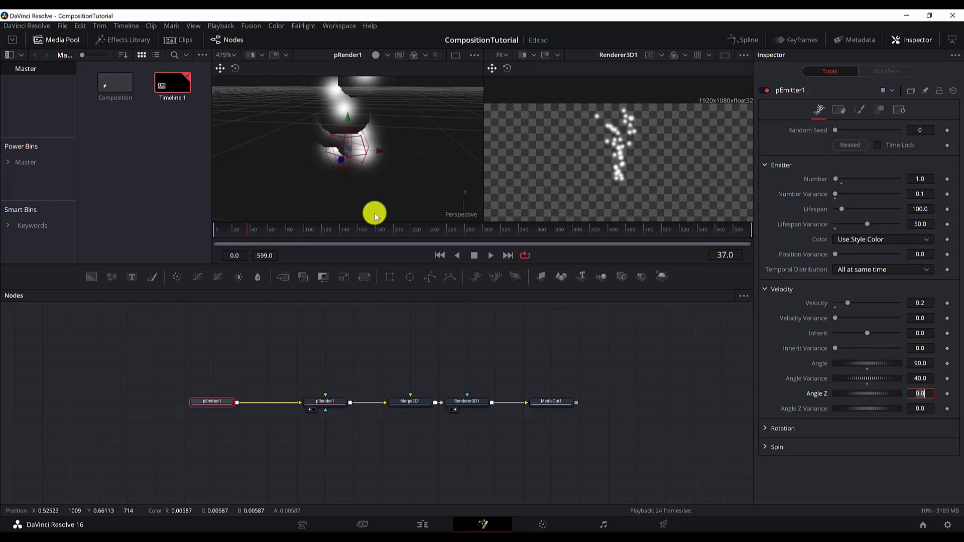
Set Angle Z to 44 and Angle Z Variance to 21, previewing the spread.
{"action": "key", "text": "BackSpace"}
{"action": "left_click", "coordinate": [490, 255]}
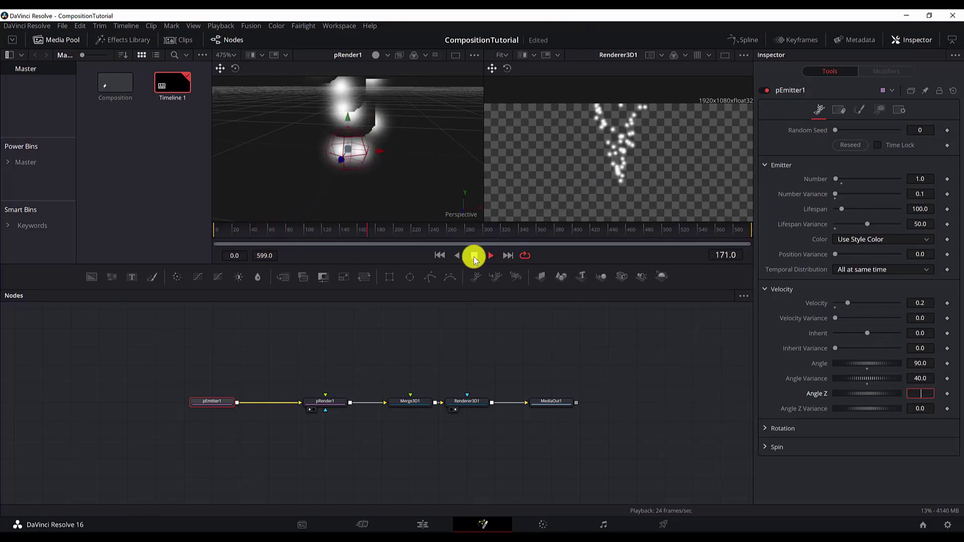
{"action": "left_click", "coordinate": [474, 256]}
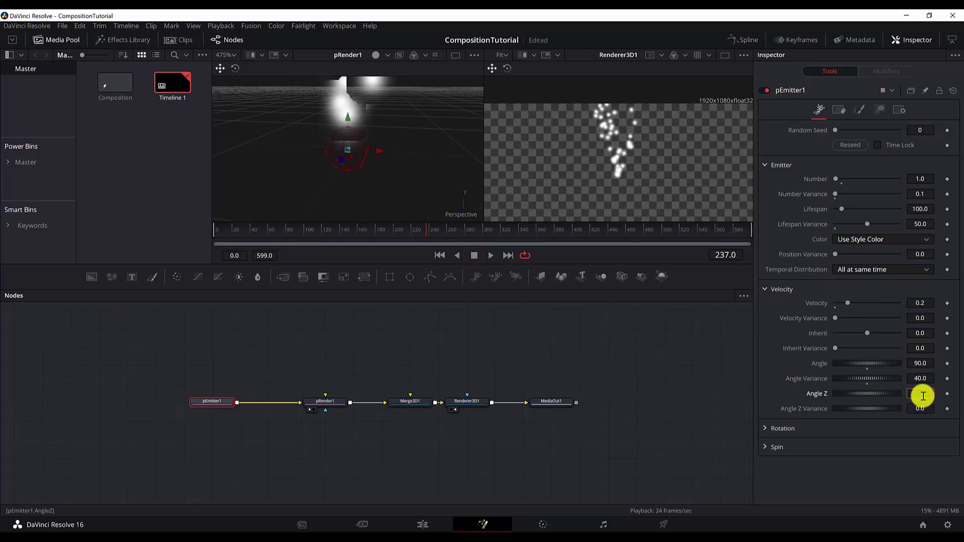
{"action": "type", "text": "44"}
{"action": "key", "text": "Tab"}
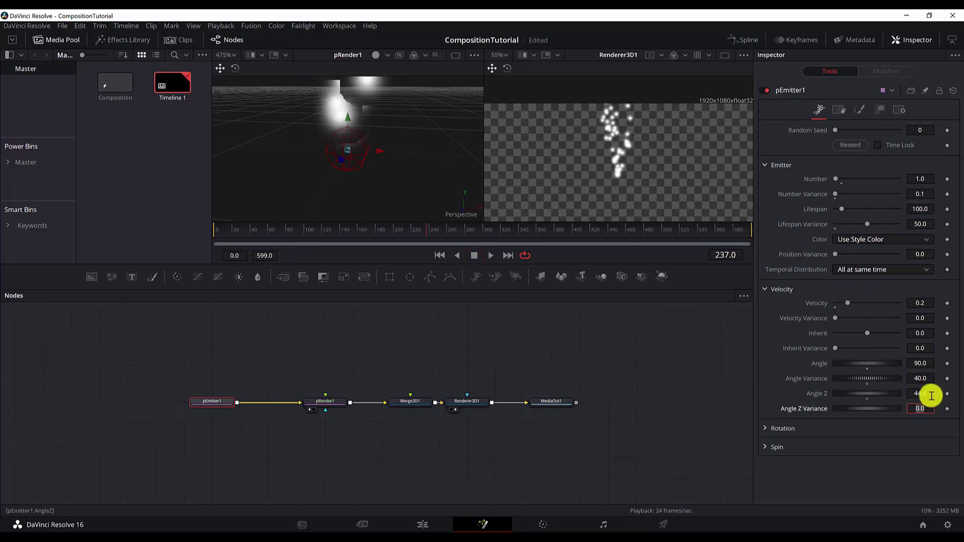
{"action": "left_click_drag", "start_coordinate": [422, 144], "coordinate": [390, 146]}
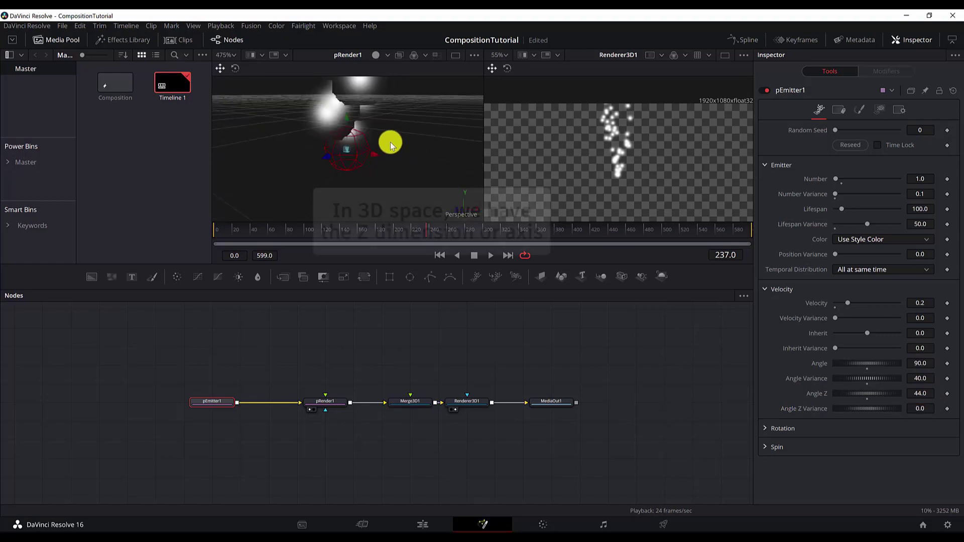
{"action": "left_click", "coordinate": [922, 408]}
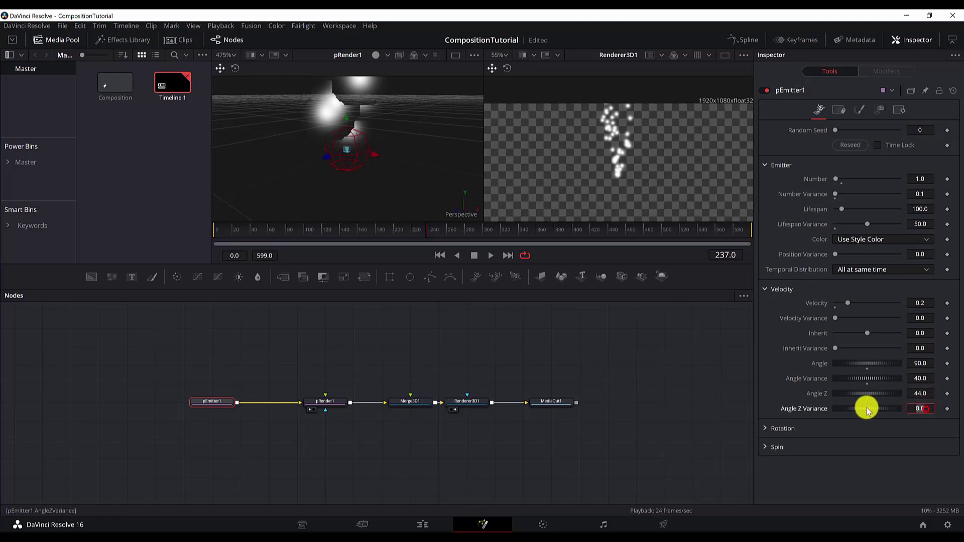
{"action": "type", "text": "21"}
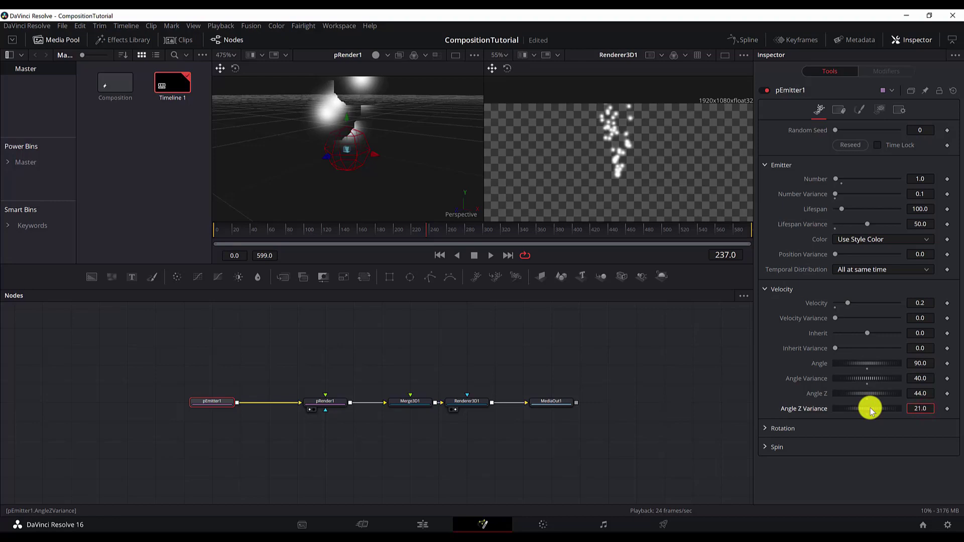
Expand the Rotation and Spin sections, keeping Absolute Rotation mode.
{"action": "left_click", "coordinate": [774, 429]}
{"action": "scroll", "coordinate": [775, 429], "scroll_direction": "down", "scroll_amount": 3}
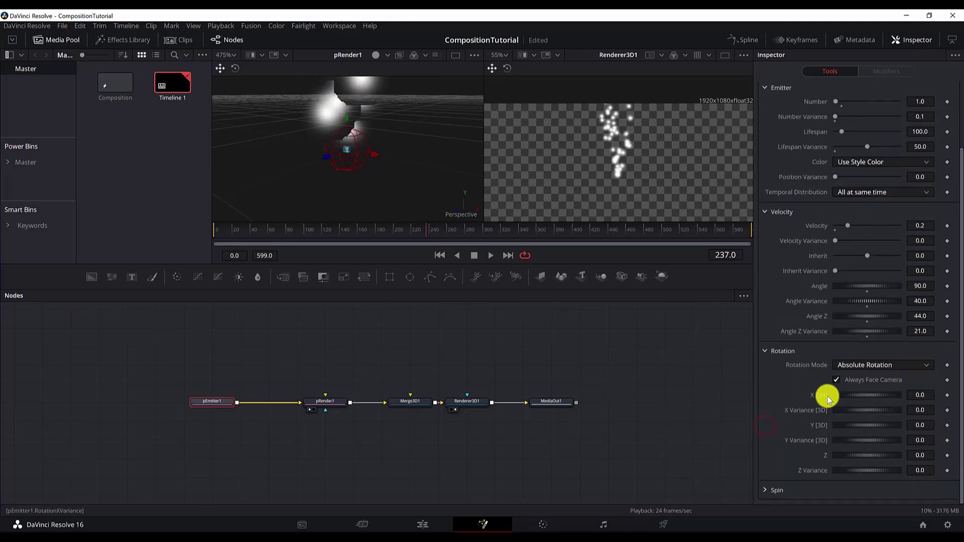
{"action": "left_click", "coordinate": [858, 365]}
{"action": "left_click", "coordinate": [858, 365]}
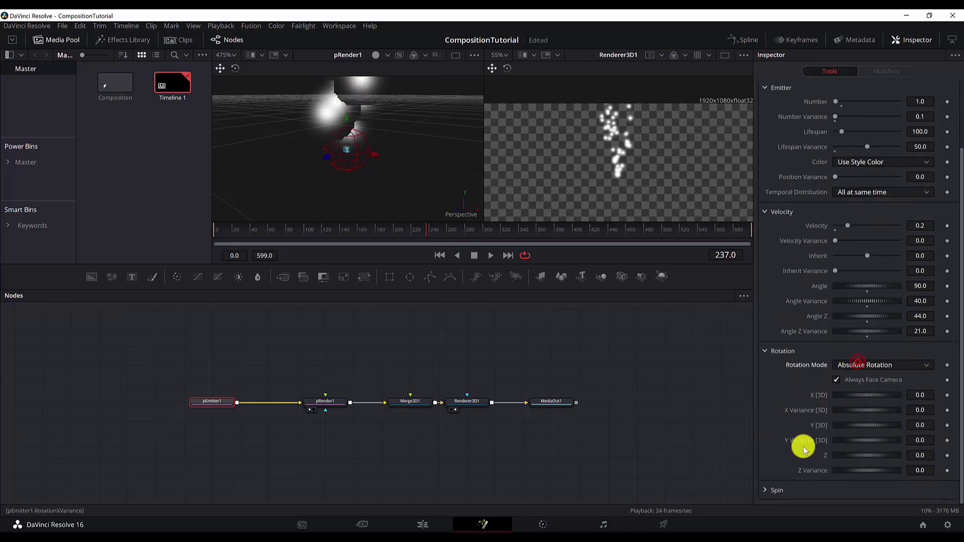
{"action": "left_click", "coordinate": [767, 494]}
{"action": "scroll", "coordinate": [784, 452], "scroll_direction": "down", "scroll_amount": 3}
{"action": "scroll", "coordinate": [808, 352], "scroll_direction": "up", "scroll_amount": 6}
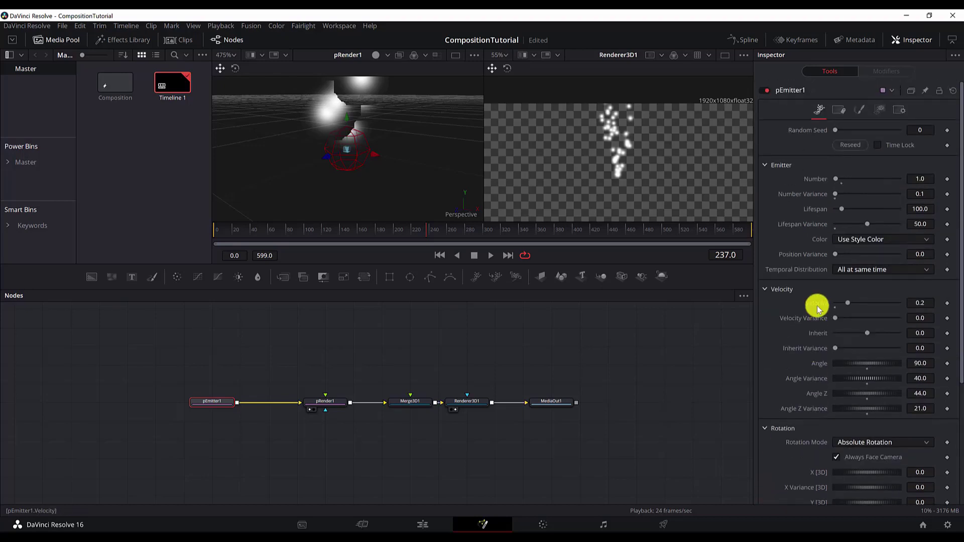
Change pEmitter1's particle Style from Blob to Bitmap and pan the node graph for room.
{"action": "left_click", "coordinate": [840, 108]}
{"action": "left_click", "coordinate": [861, 109]}
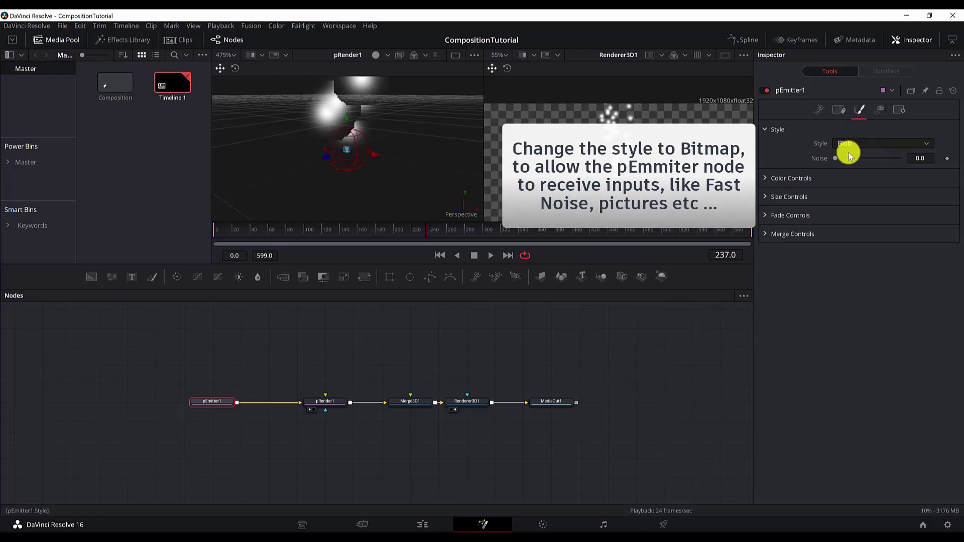
{"action": "left_click", "coordinate": [849, 145]}
{"action": "left_click", "coordinate": [860, 166]}
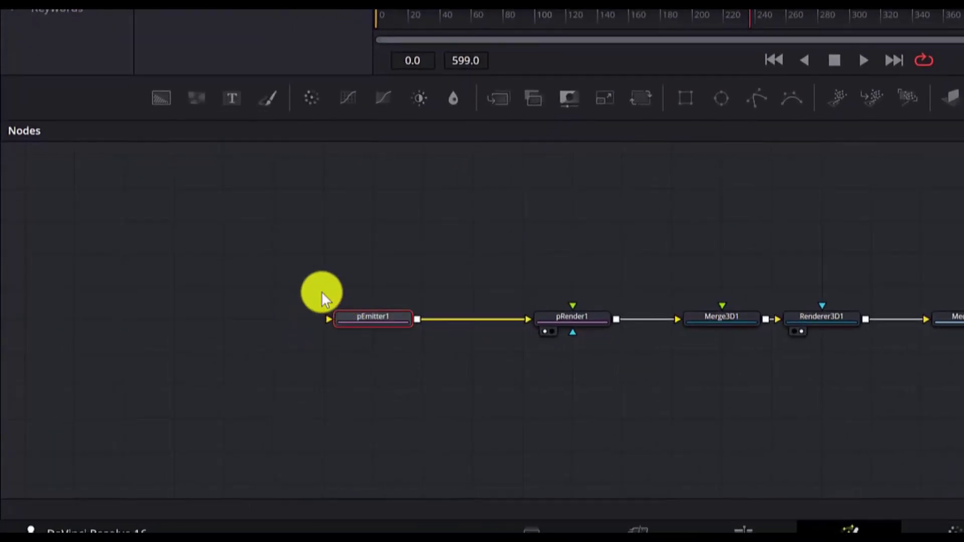
{"action": "left_click_drag", "start_coordinate": [282, 414], "coordinate": [496, 442]}
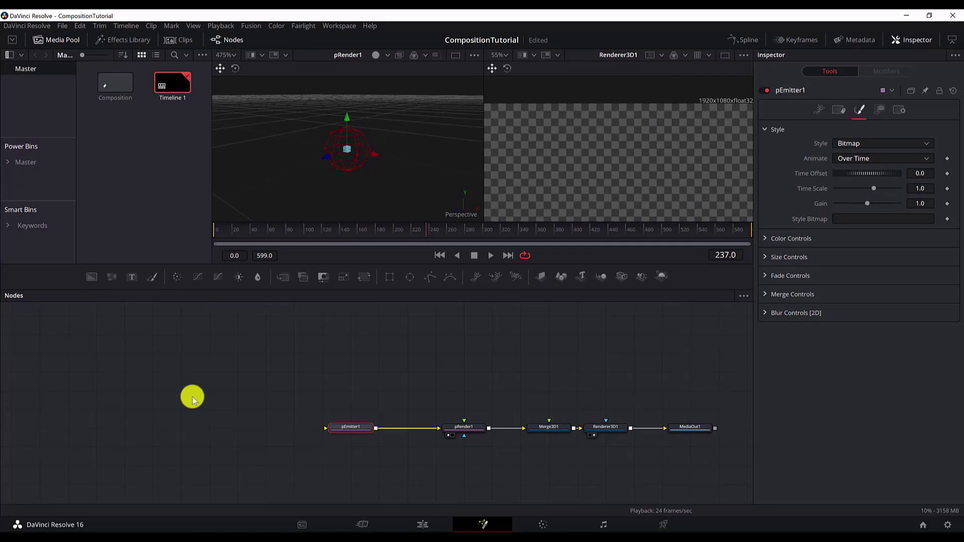
Add a Fast Noise node left of pEmitter1 and show it in the left viewer.
{"action": "left_click", "coordinate": [183, 391]}
{"action": "key", "text": "shift+space"}
{"action": "type", "text": "render"}
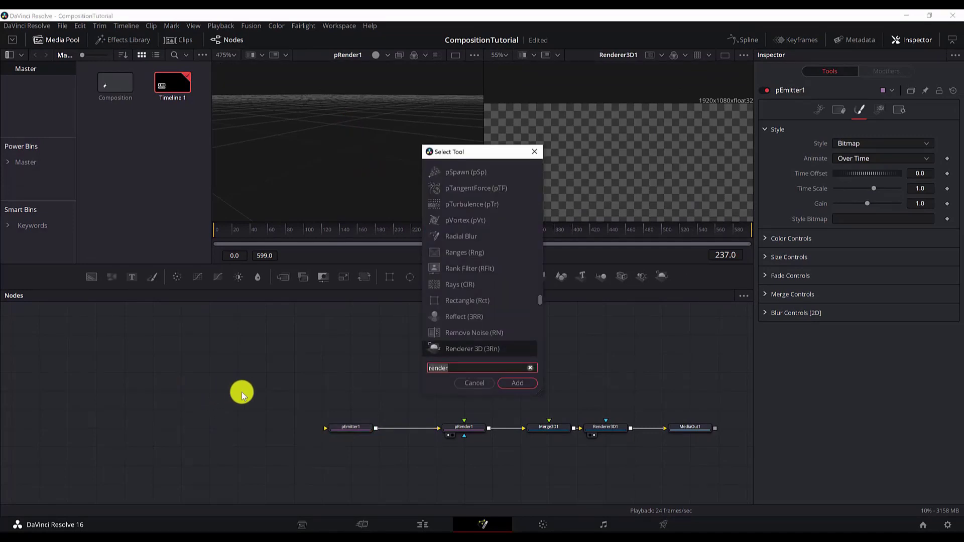
{"action": "type", "text": "fast"}
{"action": "key", "text": "Down"}
{"action": "key", "text": "Return"}
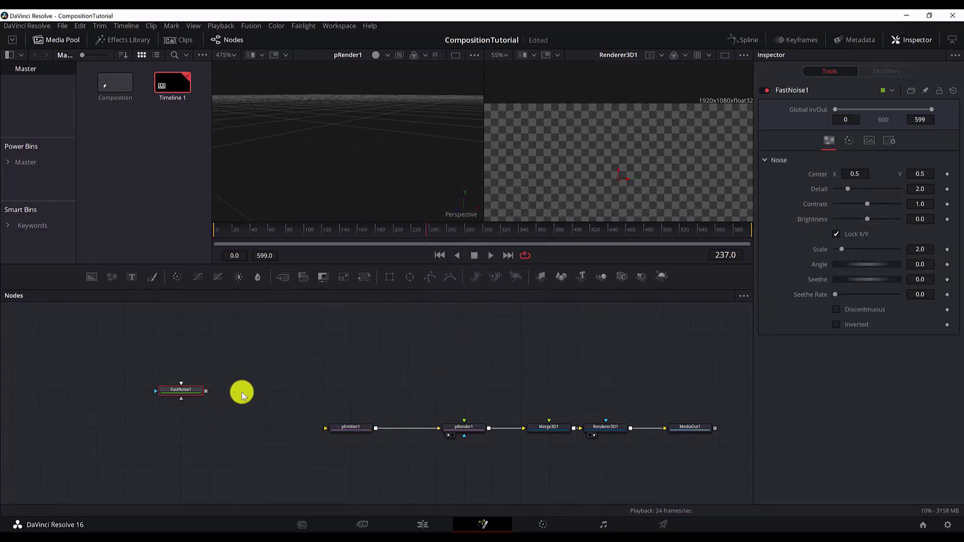
{"action": "left_click_drag", "start_coordinate": [189, 392], "coordinate": [281, 427]}
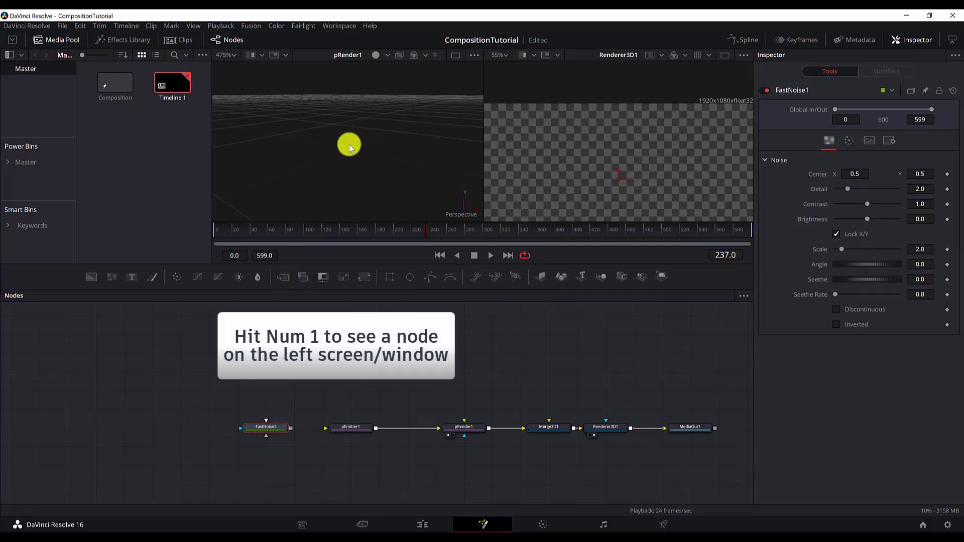
{"action": "key", "text": "1"}
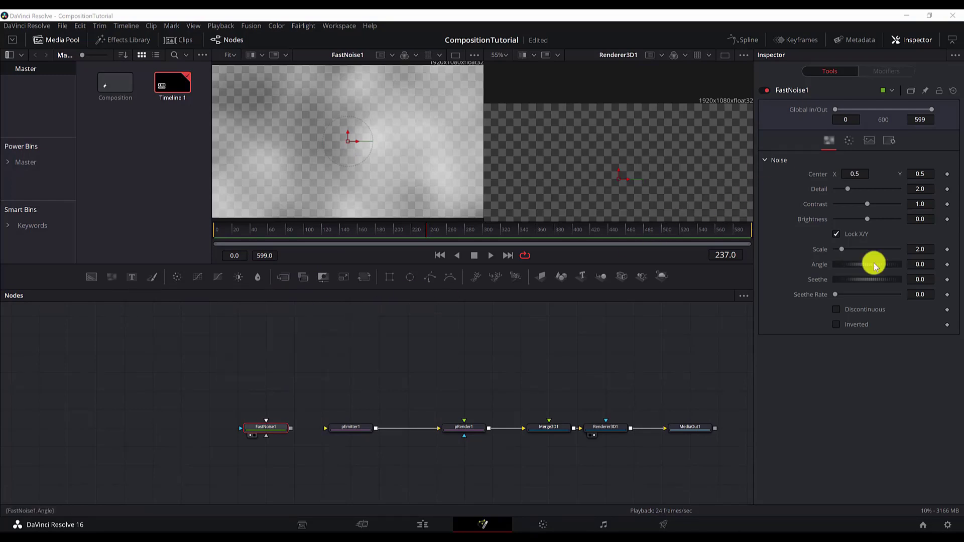
Set FastNoise1's Seethe Rate to 0.2 while playing the animation.
{"action": "left_click", "coordinate": [921, 295]}
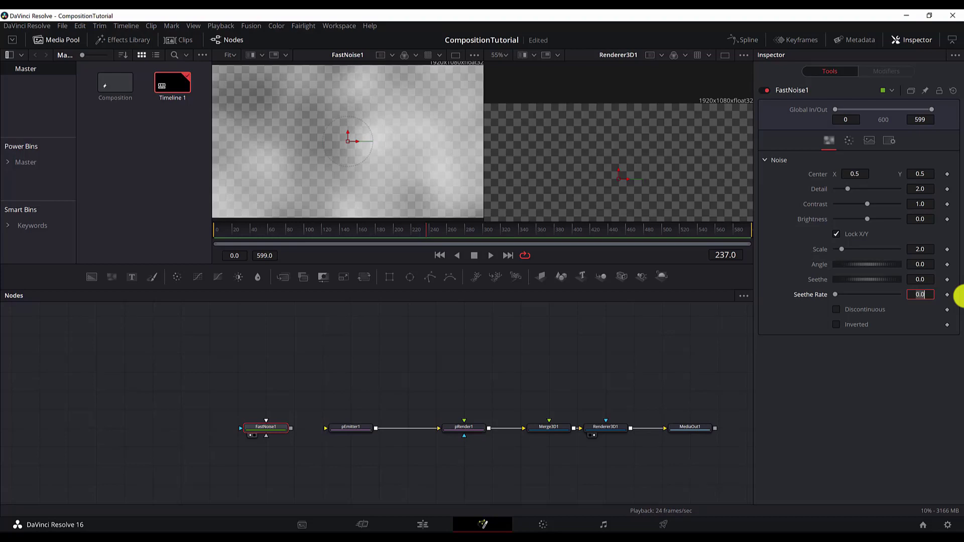
{"action": "left_click", "coordinate": [491, 255]}
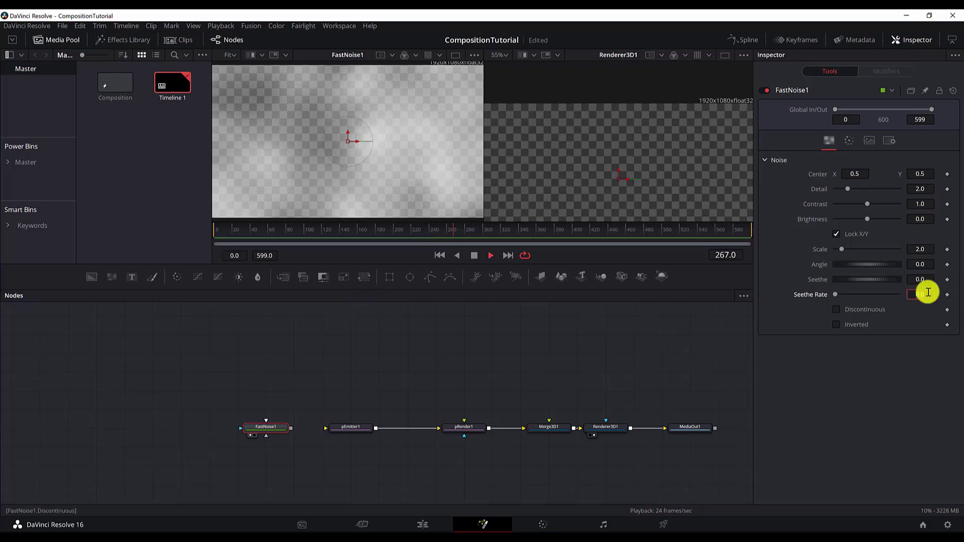
{"action": "key", "text": "Tab"}
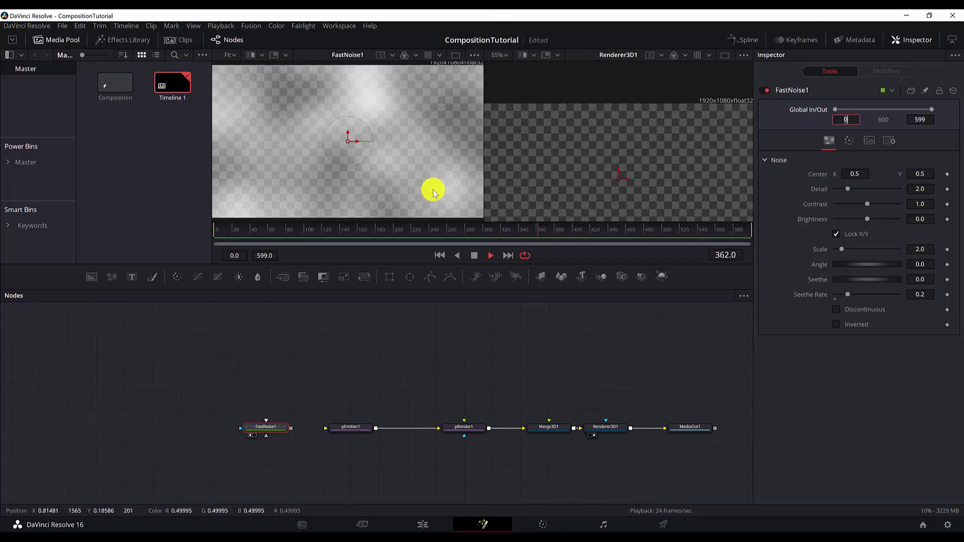
Turn off FastNoise1's Auto Resolution and set its Width and Height to 60.
{"action": "left_click", "coordinate": [889, 145]}
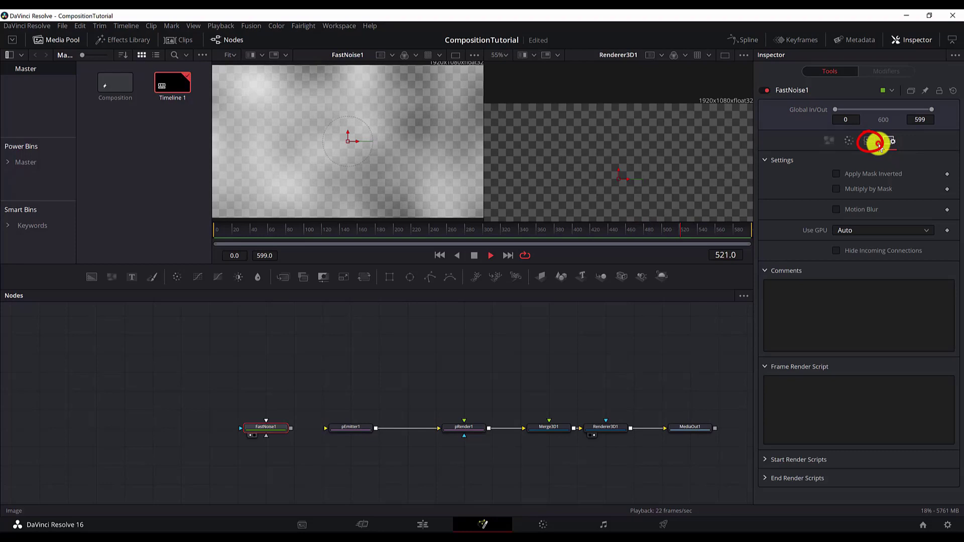
{"action": "left_click", "coordinate": [870, 143]}
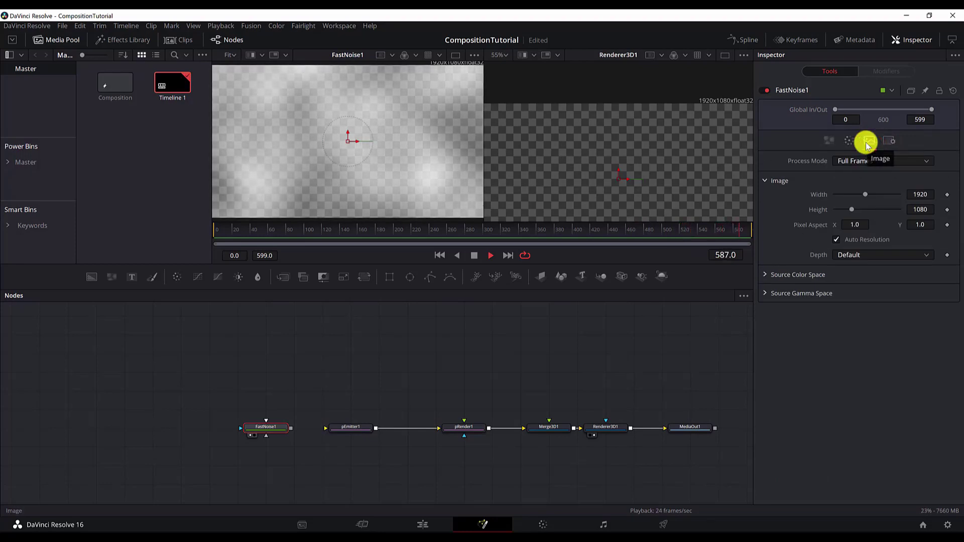
{"action": "left_click", "coordinate": [474, 256]}
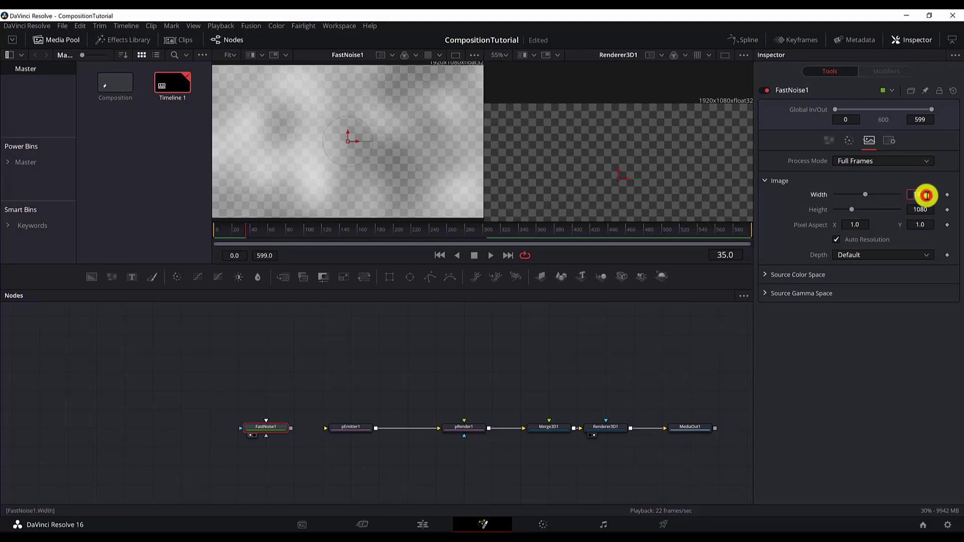
{"action": "key", "text": "Tab"}
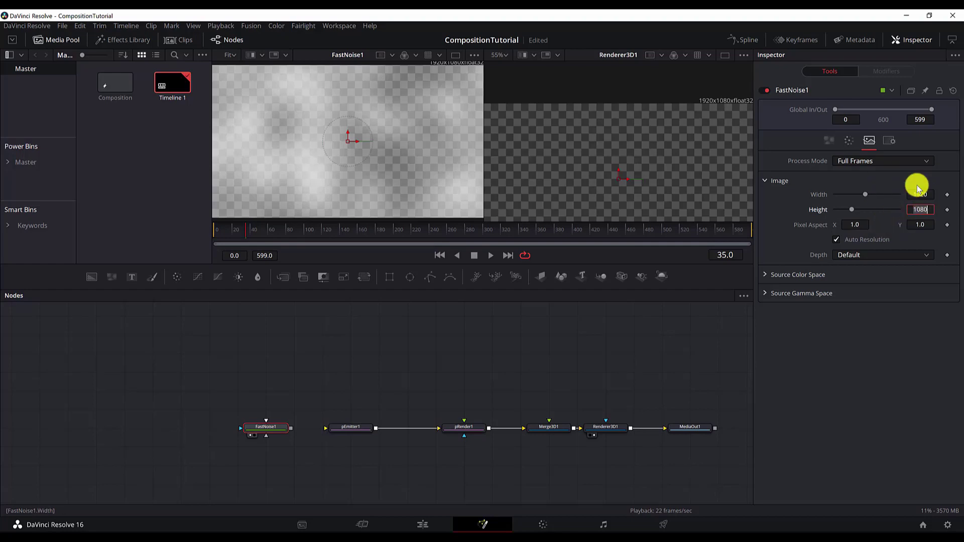
{"action": "left_click", "coordinate": [837, 241]}
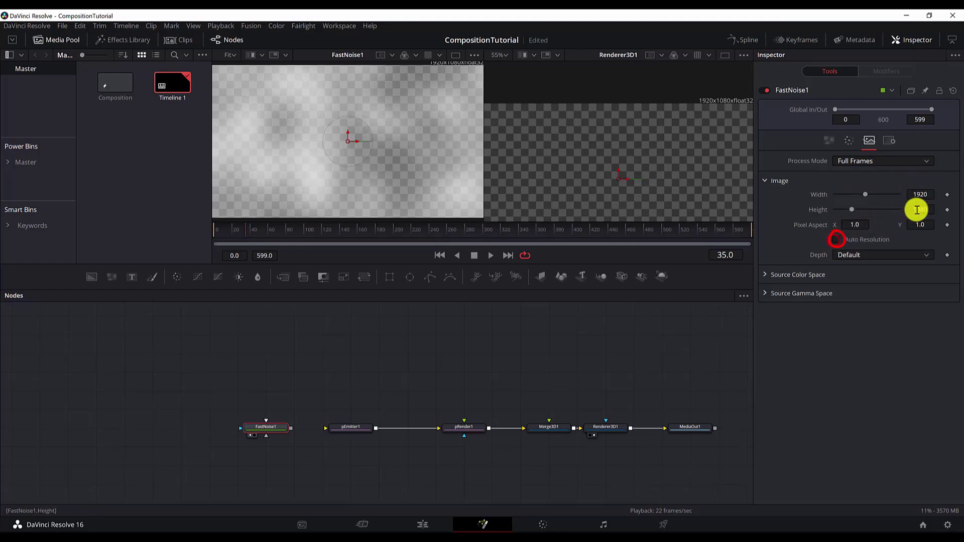
{"action": "left_click", "coordinate": [928, 196]}
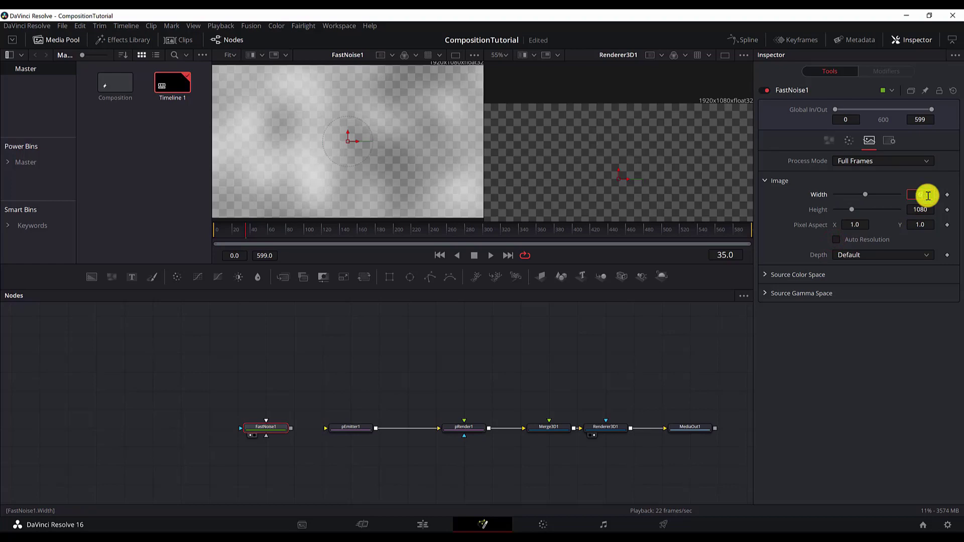
{"action": "type", "text": "60"}
{"action": "key", "text": "Tab"}
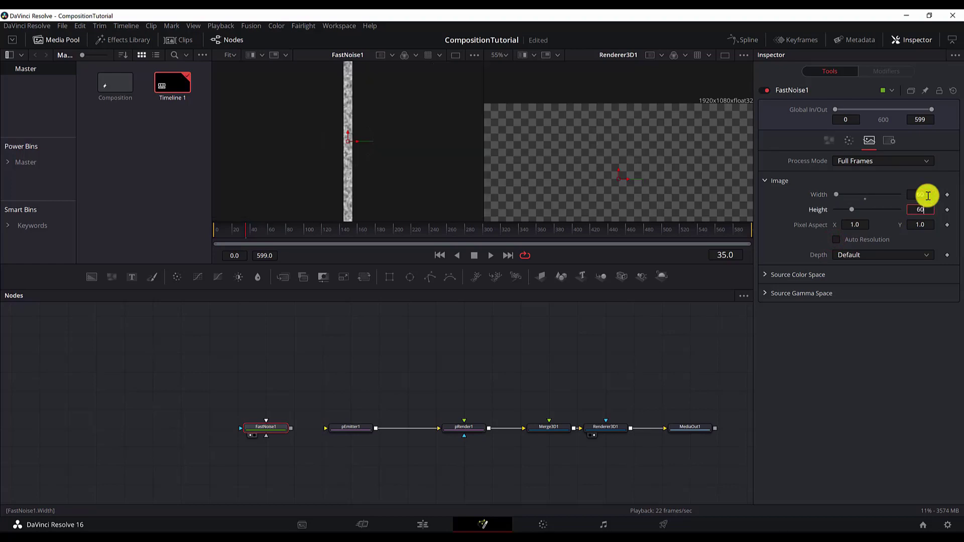
{"action": "key", "text": "Tab"}
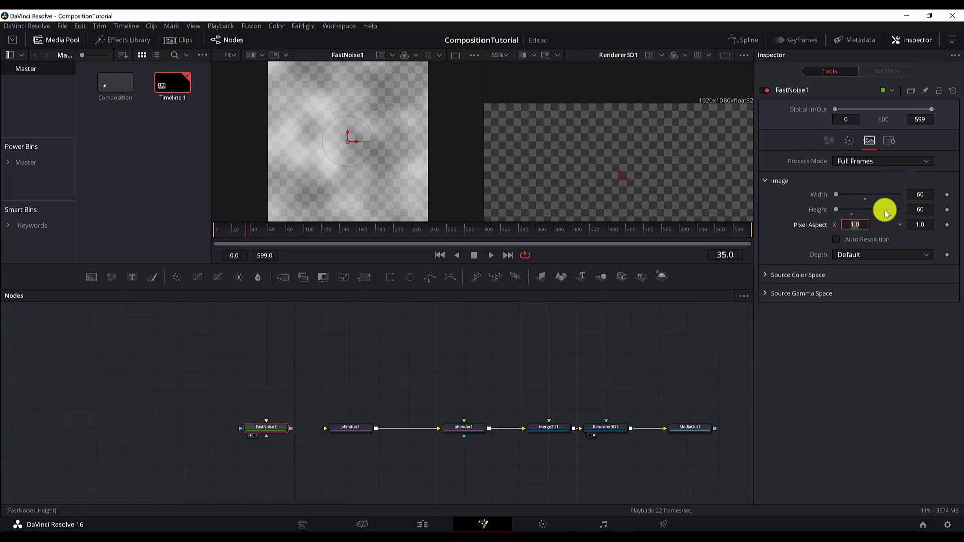
Switch FastNoise1's colouring to a Radial Gradient.
{"action": "left_click", "coordinate": [850, 142]}
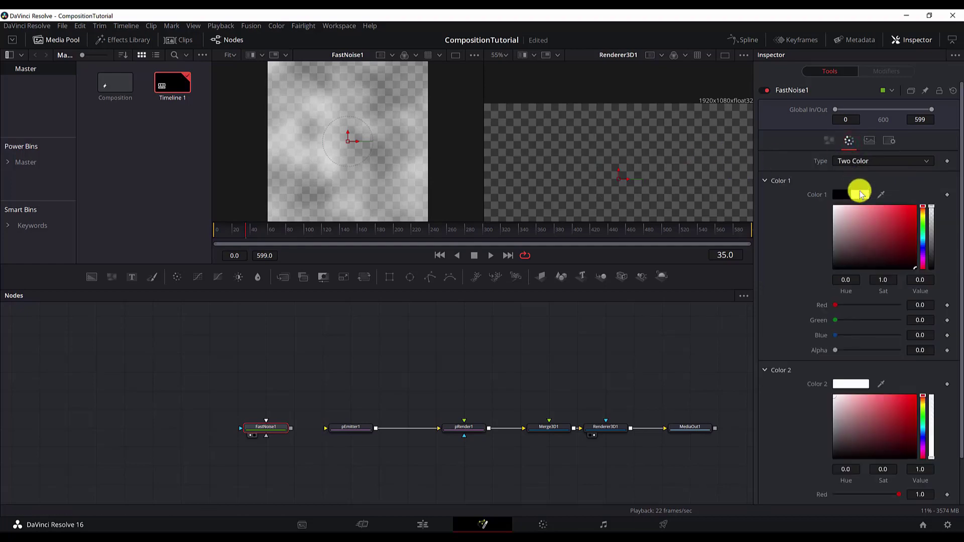
{"action": "left_click", "coordinate": [862, 164]}
{"action": "left_click", "coordinate": [861, 186]}
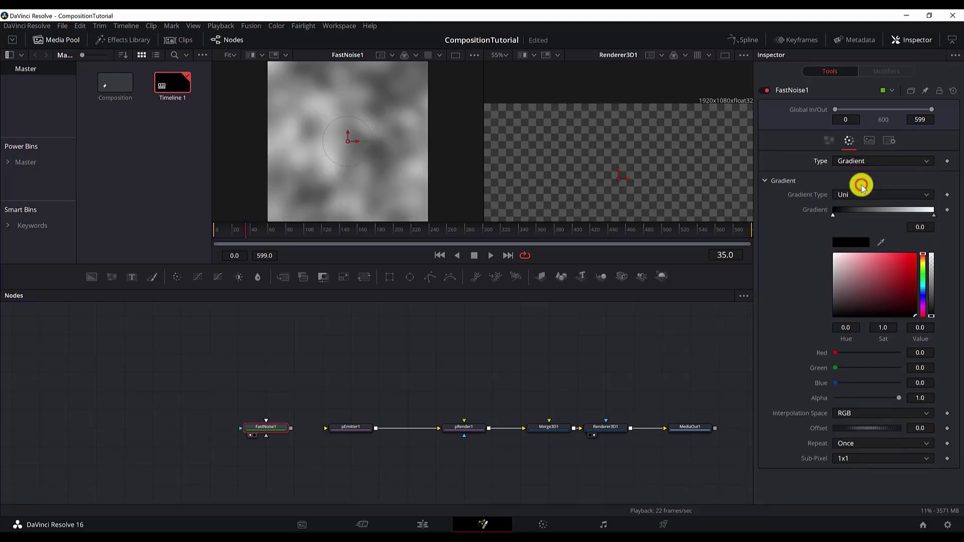
{"action": "left_click", "coordinate": [862, 195]}
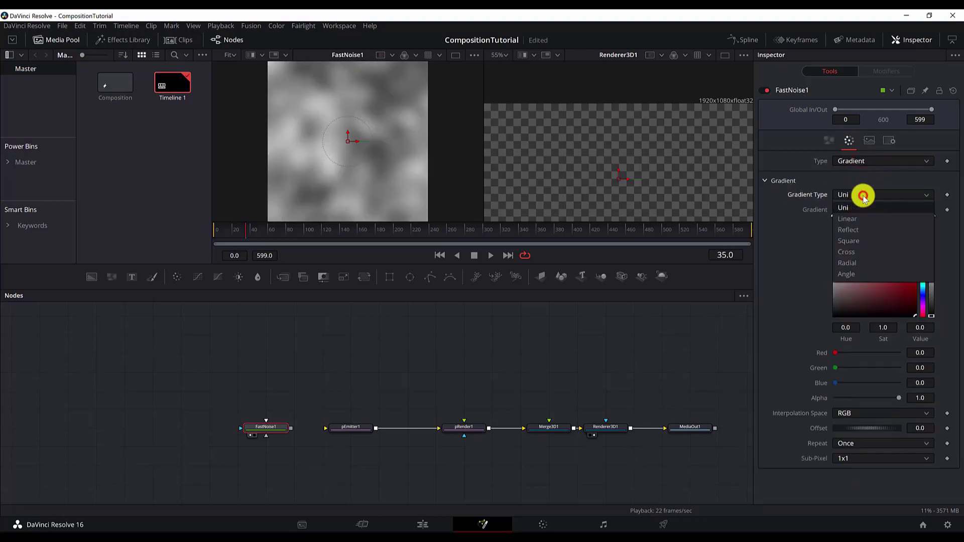
{"action": "left_click", "coordinate": [857, 263]}
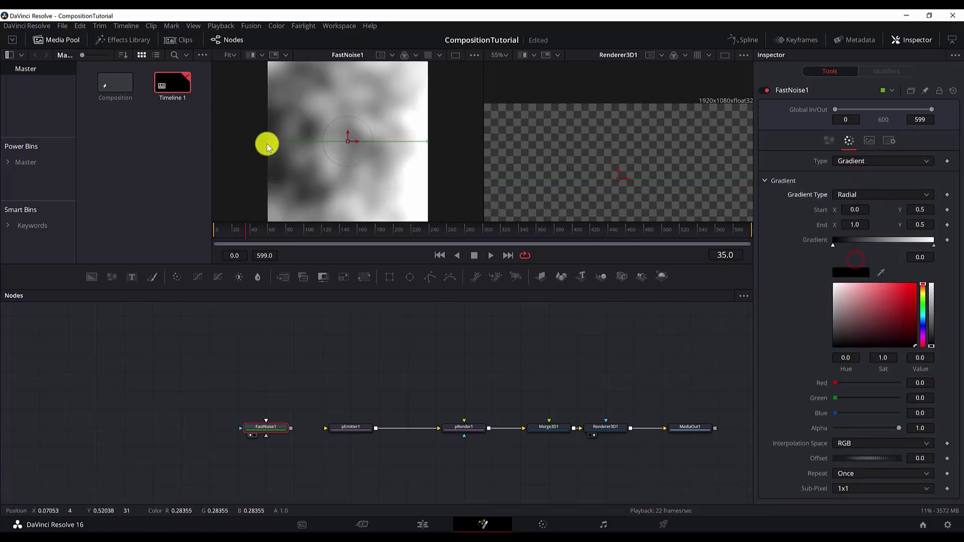
Place the radial gradient's start at the noise centre and its end up and to the left.
{"action": "left_click_drag", "start_coordinate": [267, 144], "coordinate": [356, 144]}
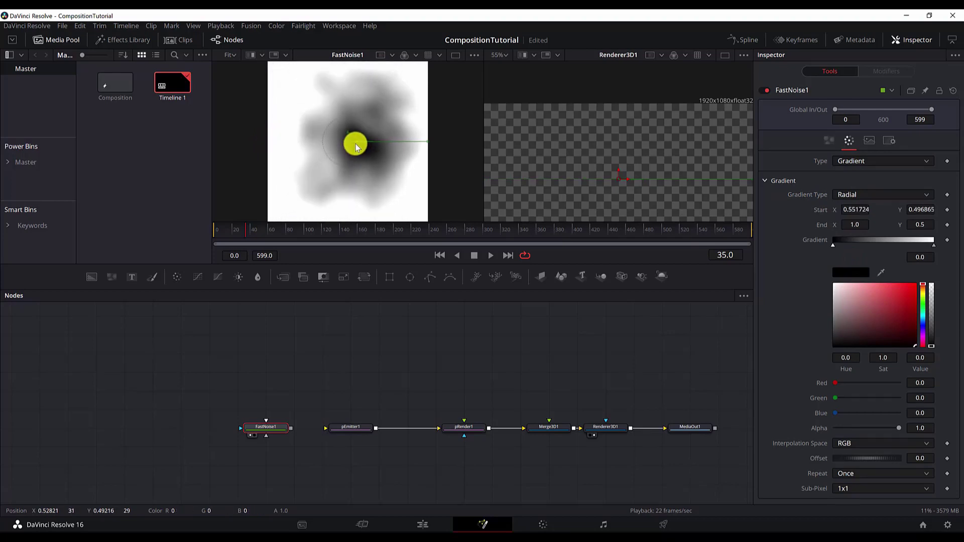
{"action": "left_click_drag", "start_coordinate": [428, 142], "coordinate": [381, 104]}
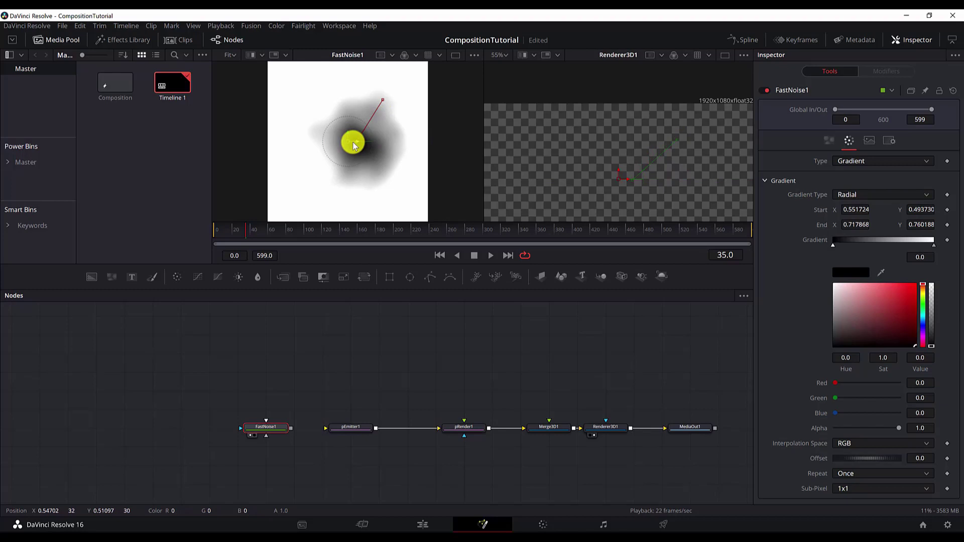
{"action": "left_click", "coordinate": [357, 145]}
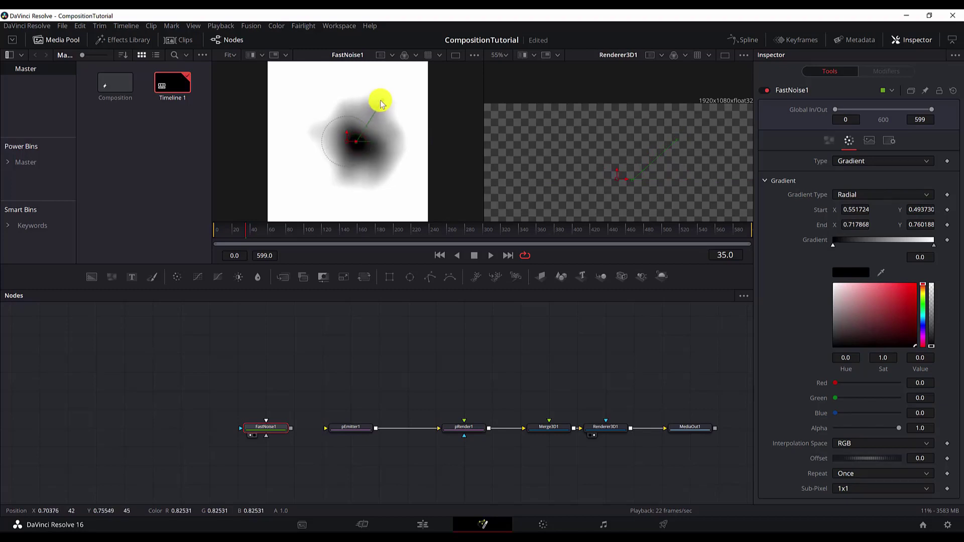
{"action": "left_click_drag", "start_coordinate": [380, 99], "coordinate": [370, 93]}
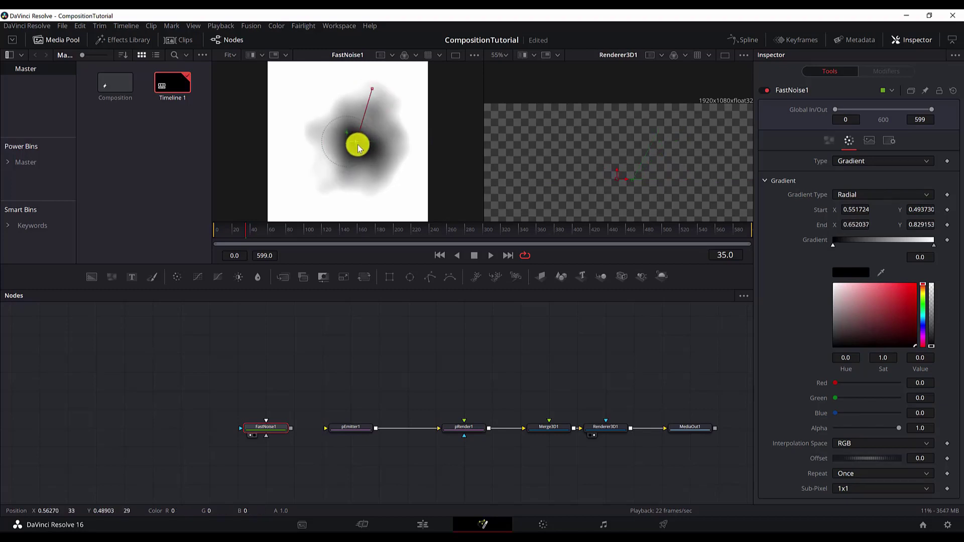
{"action": "left_click_drag", "start_coordinate": [359, 148], "coordinate": [347, 145]}
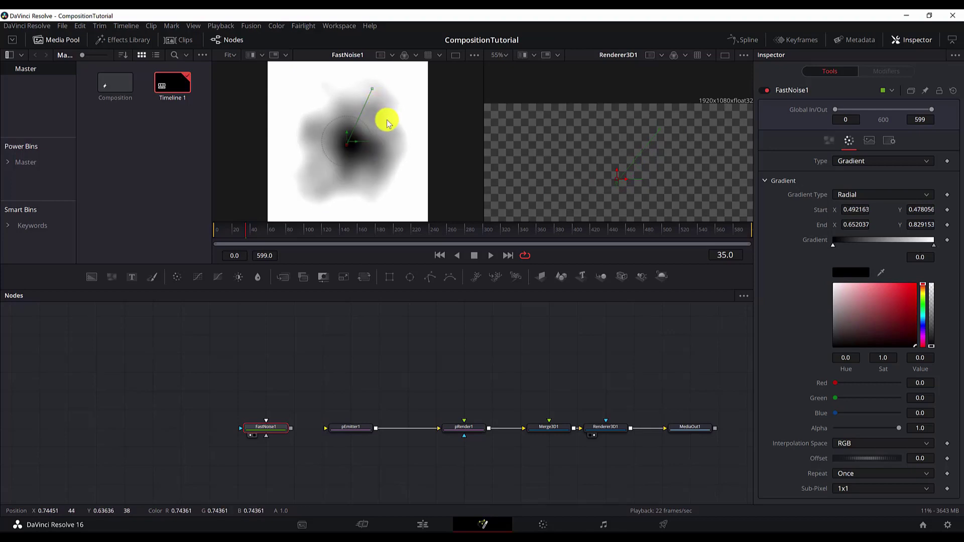
Flip the gradient so the centre is white, and give the outer end stop Alpha 0.
{"action": "left_click", "coordinate": [475, 255]}
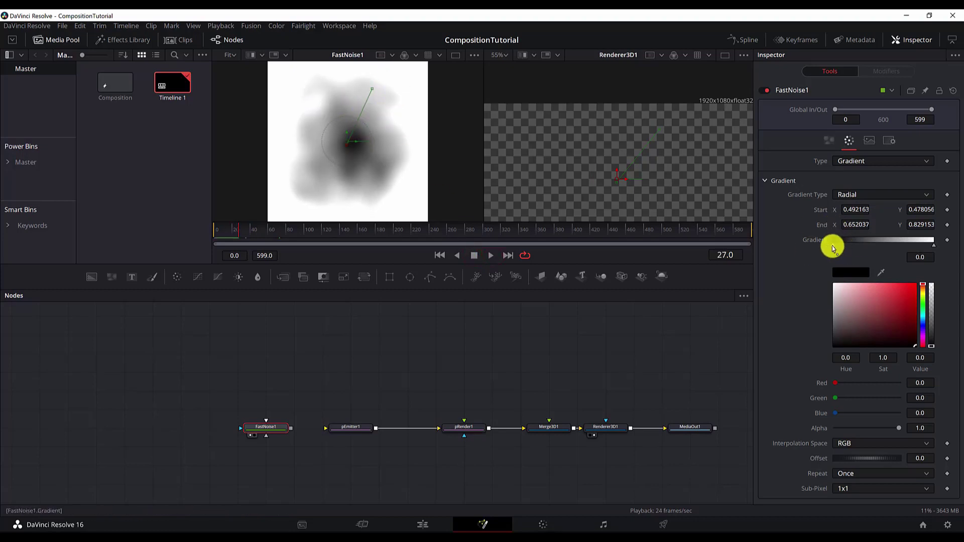
{"action": "left_click_drag", "start_coordinate": [832, 248], "coordinate": [934, 246]}
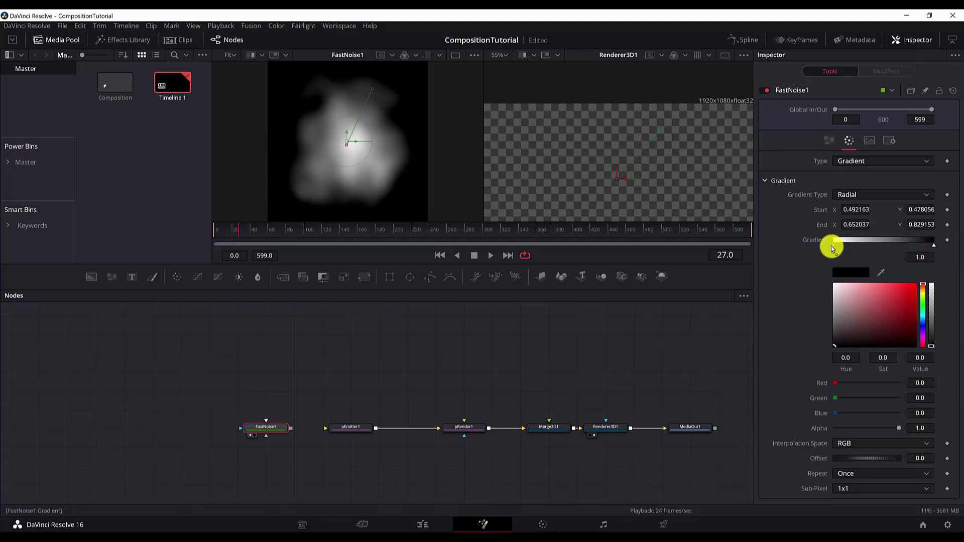
{"action": "left_click_drag", "start_coordinate": [832, 248], "coordinate": [835, 247]}
{"action": "left_click", "coordinate": [934, 245]}
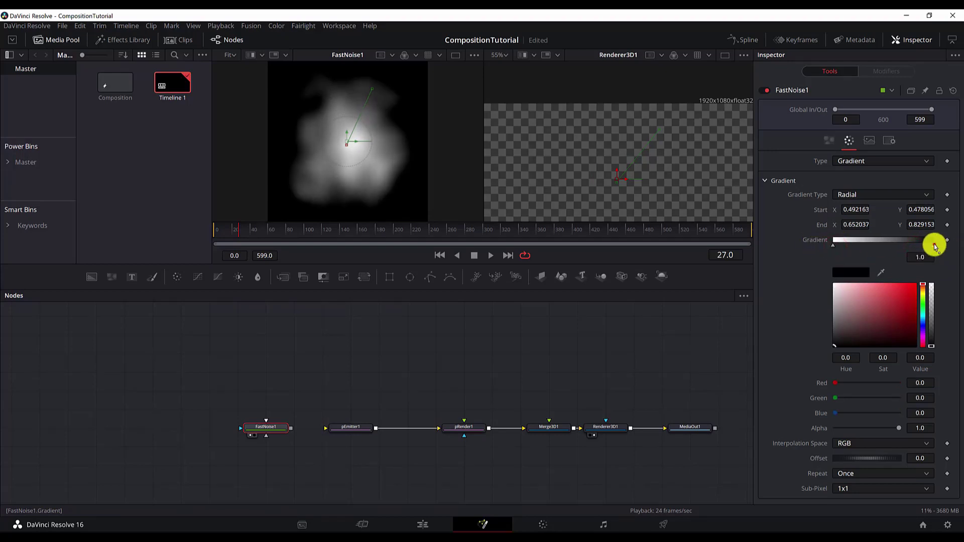
{"action": "left_click_drag", "start_coordinate": [901, 431], "coordinate": [820, 423]}
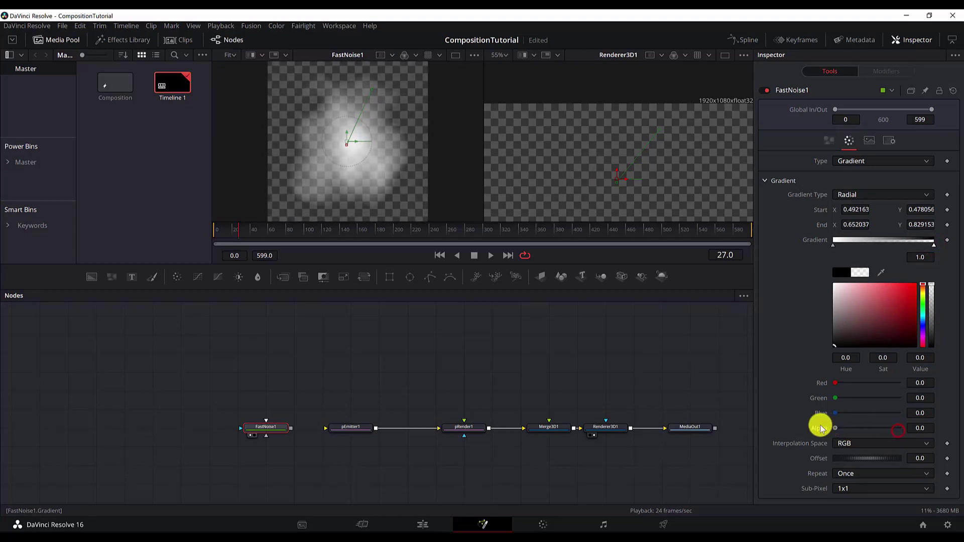
Connect FastNoise1 into pEmitter1 and play back to preview the noise-textured particles.
{"action": "left_click", "coordinate": [228, 234]}
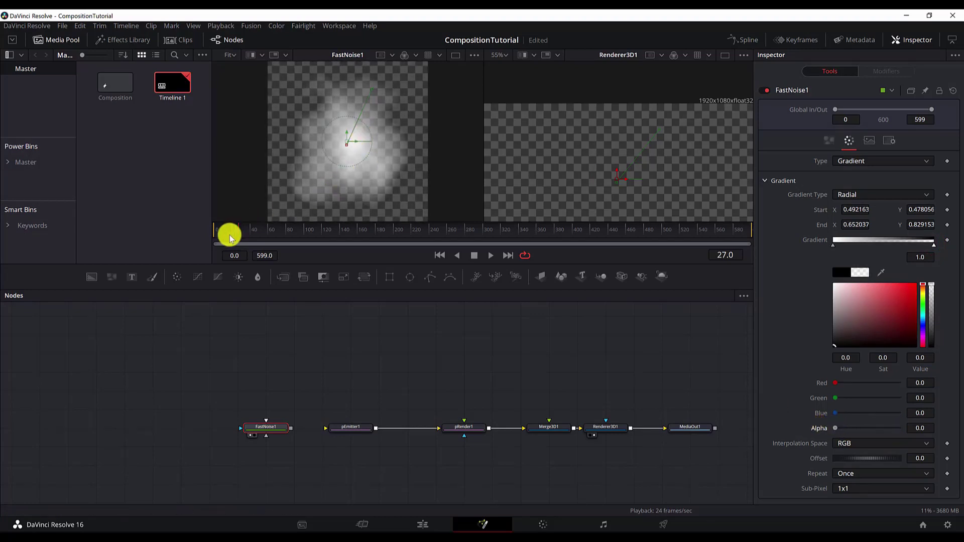
{"action": "left_click", "coordinate": [491, 255]}
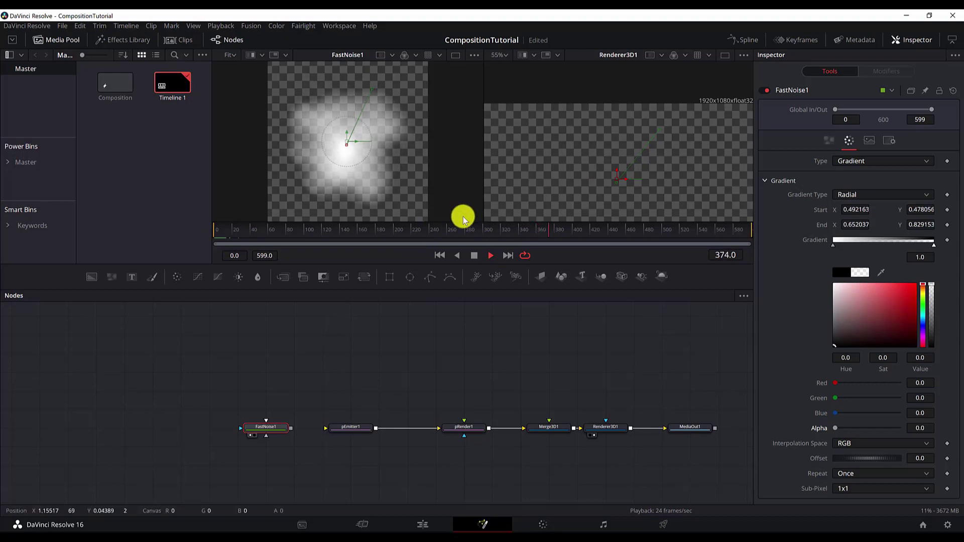
{"action": "left_click", "coordinate": [473, 257]}
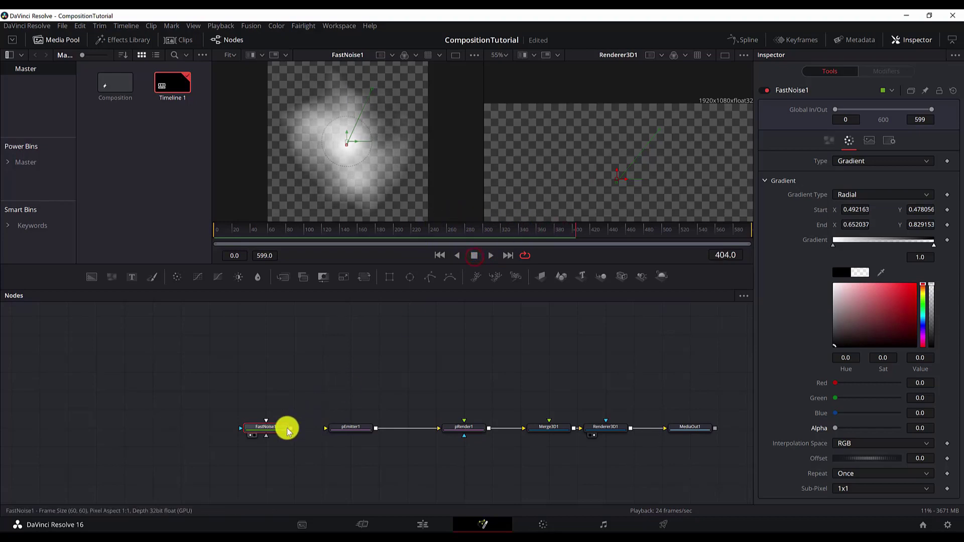
{"action": "left_click_drag", "start_coordinate": [291, 430], "coordinate": [352, 431]}
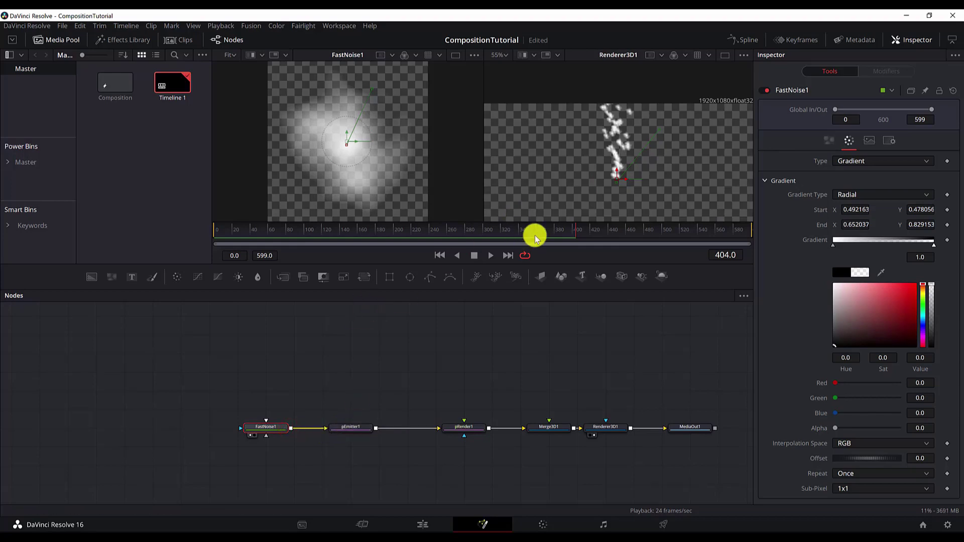
{"action": "key", "text": "space"}
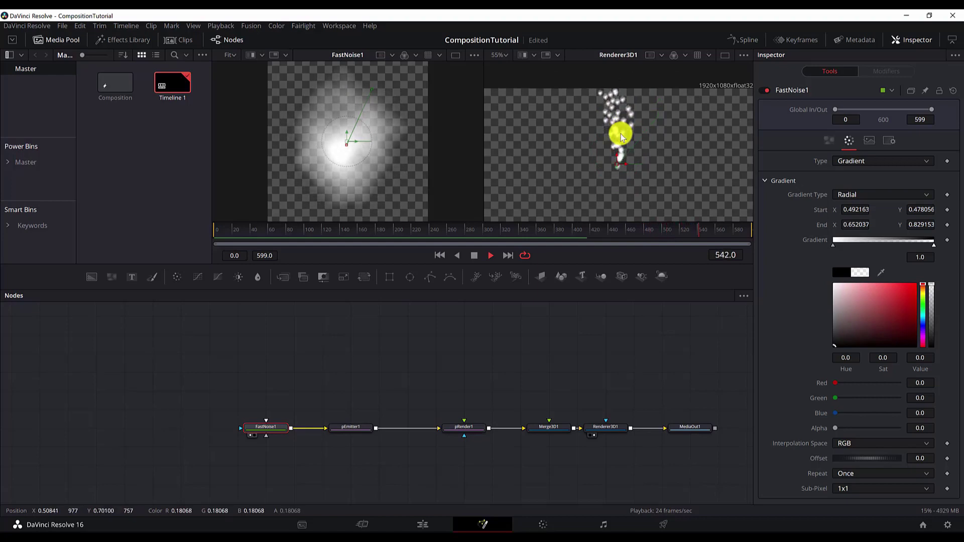
{"action": "key", "text": "space"}
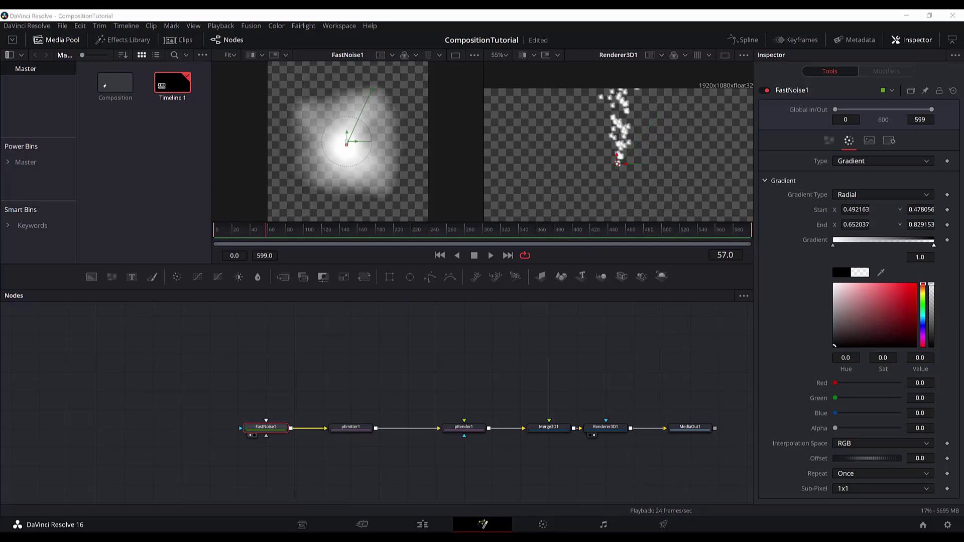
Make pEmitter1's bitmap style animate by Particle Age, with Gain set to 0.677.
{"action": "left_click", "coordinate": [351, 427]}
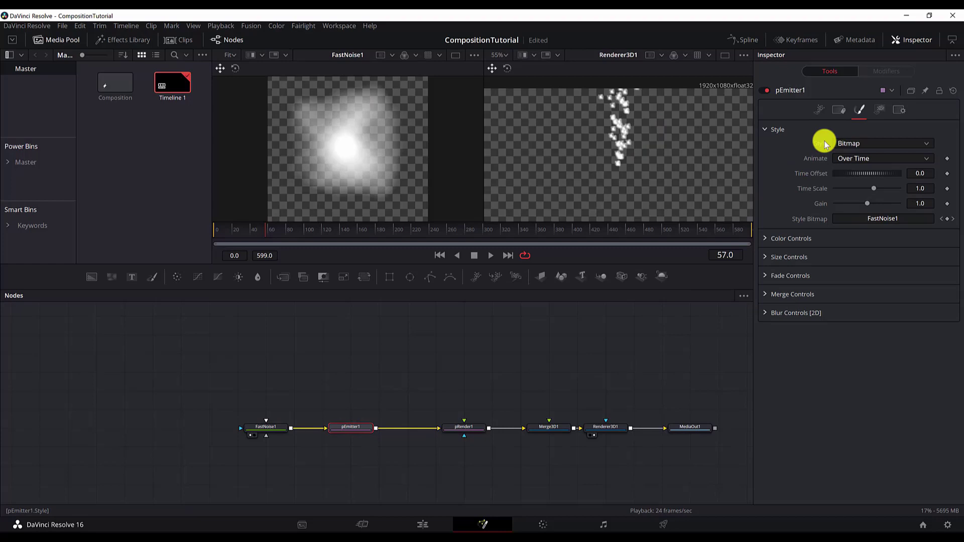
{"action": "left_click", "coordinate": [869, 158]}
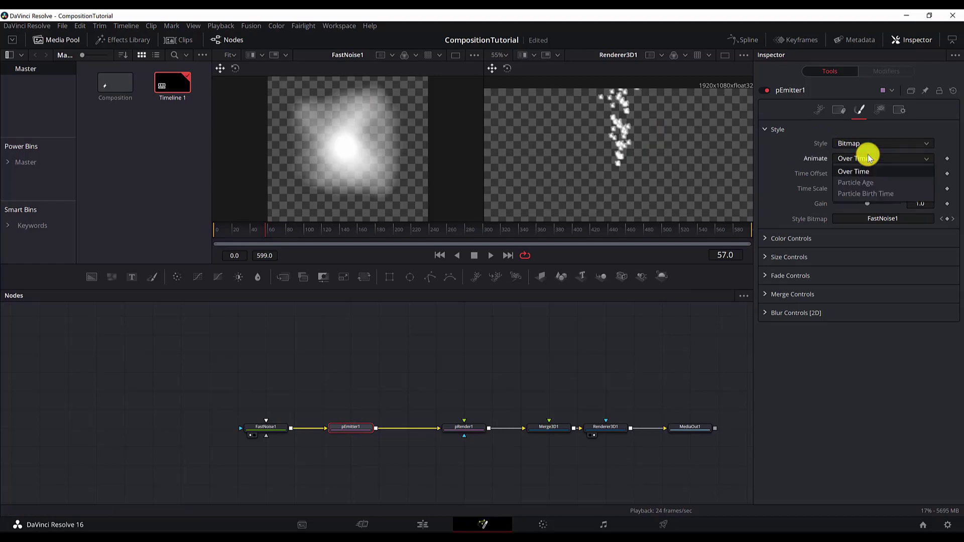
{"action": "left_click", "coordinate": [861, 183]}
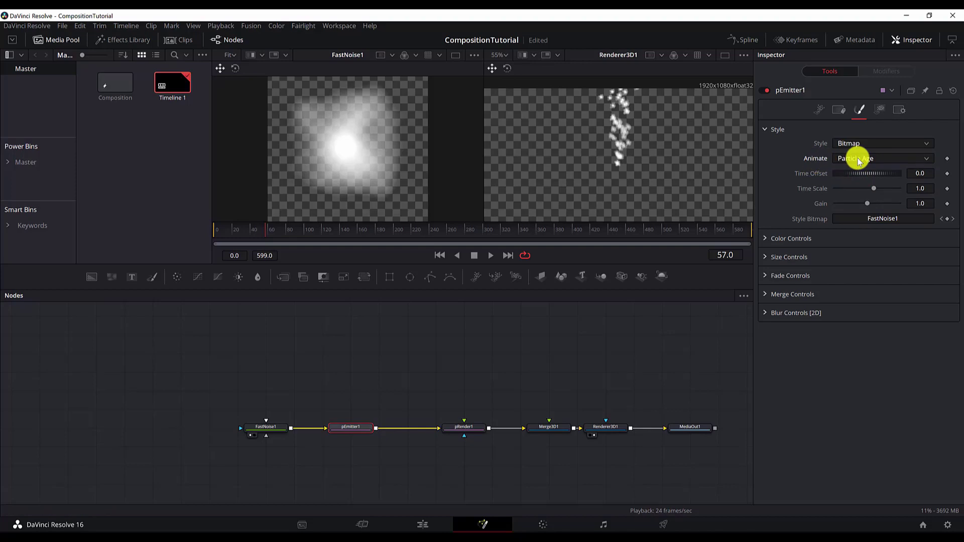
{"action": "left_click", "coordinate": [923, 204]}
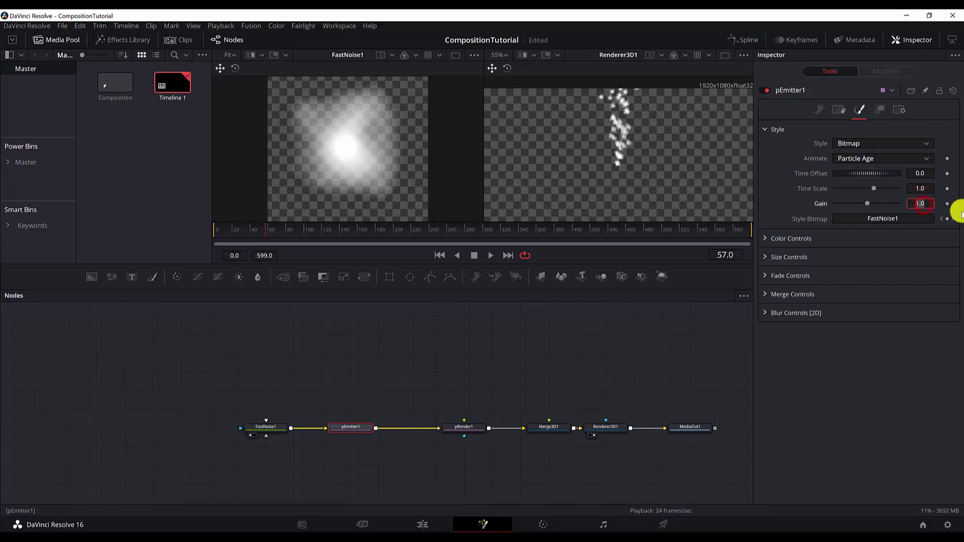
{"action": "key", "text": "Tab"}
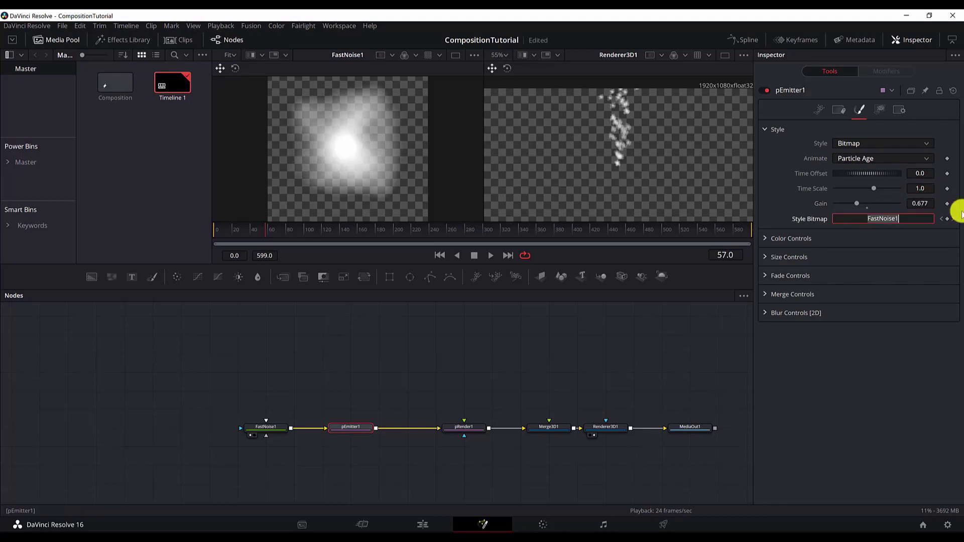
Give pEmitter1 particles Size 0.5, Size Variance 0.1102 and Size to Velocity -0.062.
{"action": "left_click", "coordinate": [765, 256]}
{"action": "left_click", "coordinate": [923, 270]}
{"action": "left_click", "coordinate": [920, 271]}
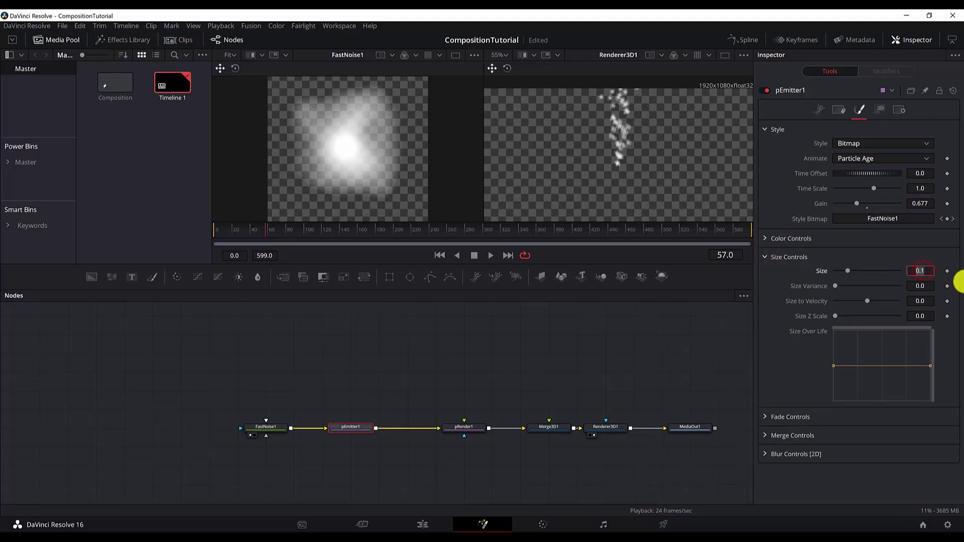
{"action": "type", "text": ".5"}
{"action": "key", "text": "Tab"}
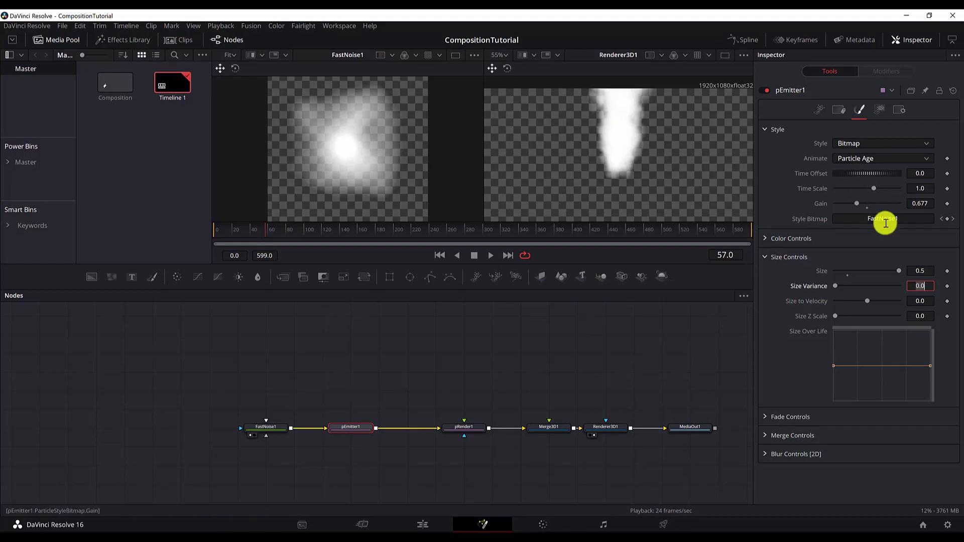
{"action": "left_click_drag", "start_coordinate": [899, 271], "coordinate": [861, 273]}
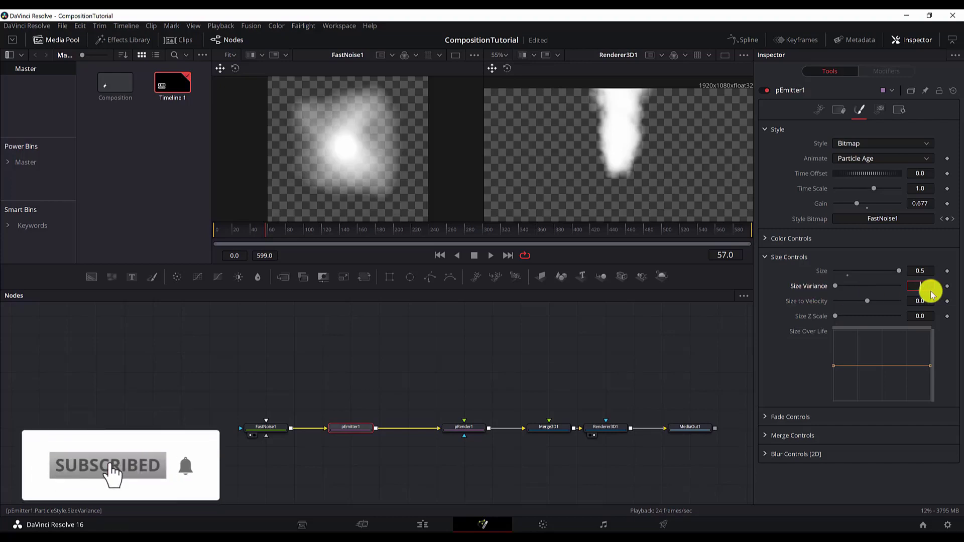
{"action": "key", "text": "Tab"}
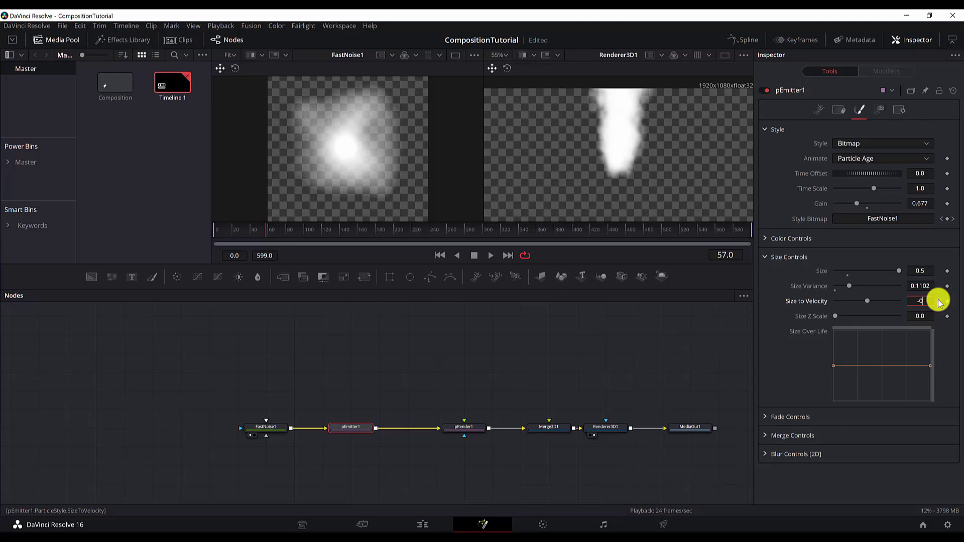
{"action": "key", "text": "Tab"}
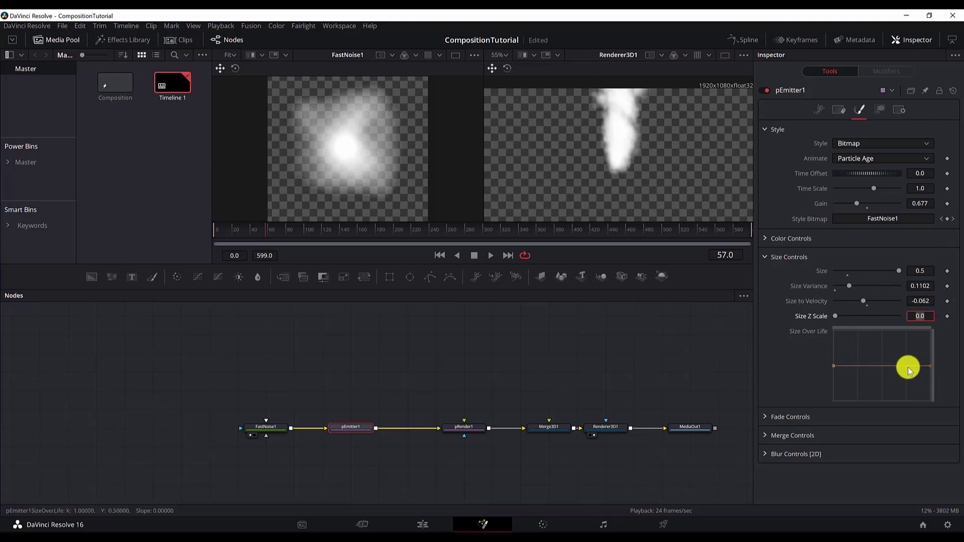
Shape the Size Over Life curve low at the start and high at the end so particles grow with age.
{"action": "mouse_move", "coordinate": [834, 367]}
{"action": "left_mouse_down"}
{"action": "mouse_move", "coordinate": [835, 384]}
{"action": "mouse_move", "coordinate": [833, 375]}
{"action": "left_mouse_up"}
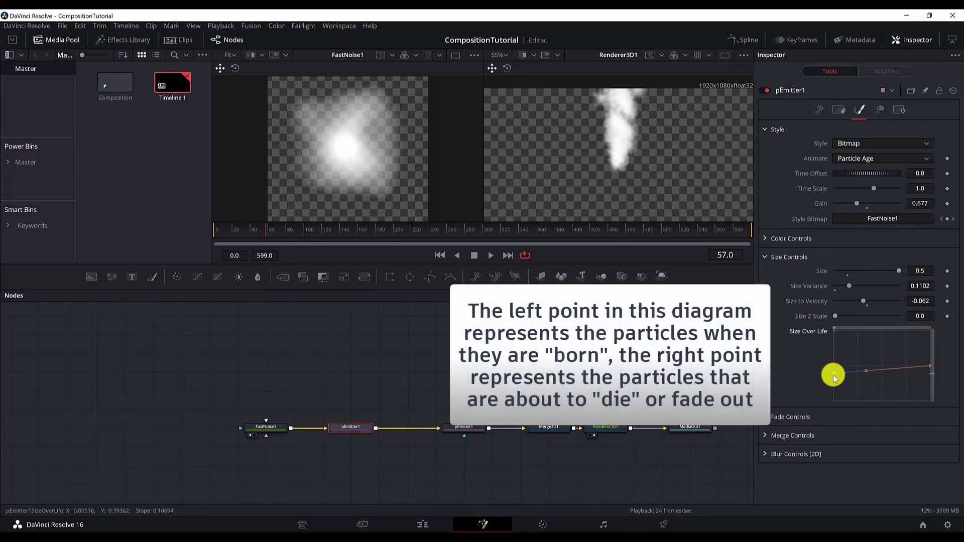
{"action": "left_click_drag", "start_coordinate": [930, 366], "coordinate": [927, 330]}
{"action": "left_click_drag", "start_coordinate": [258, 227], "coordinate": [216, 226]}
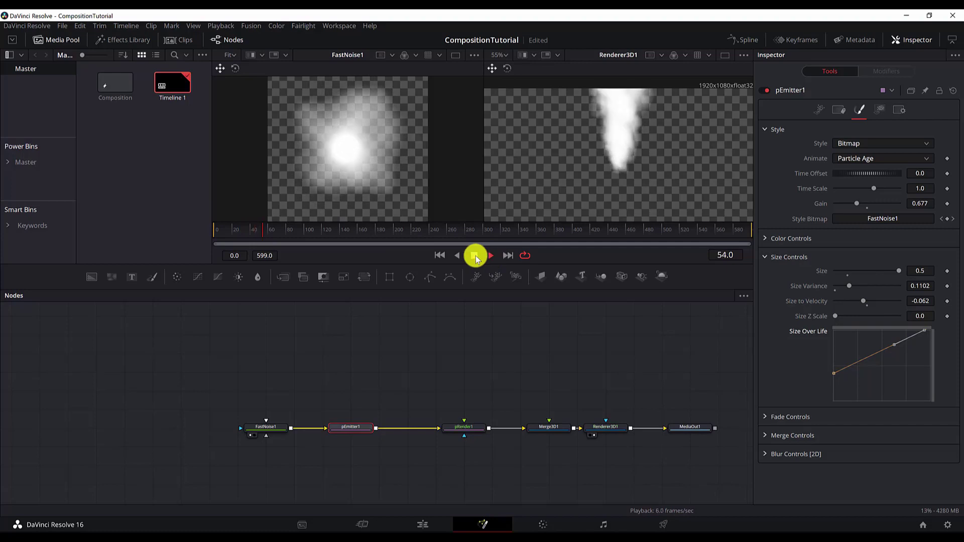
{"action": "left_click", "coordinate": [475, 256]}
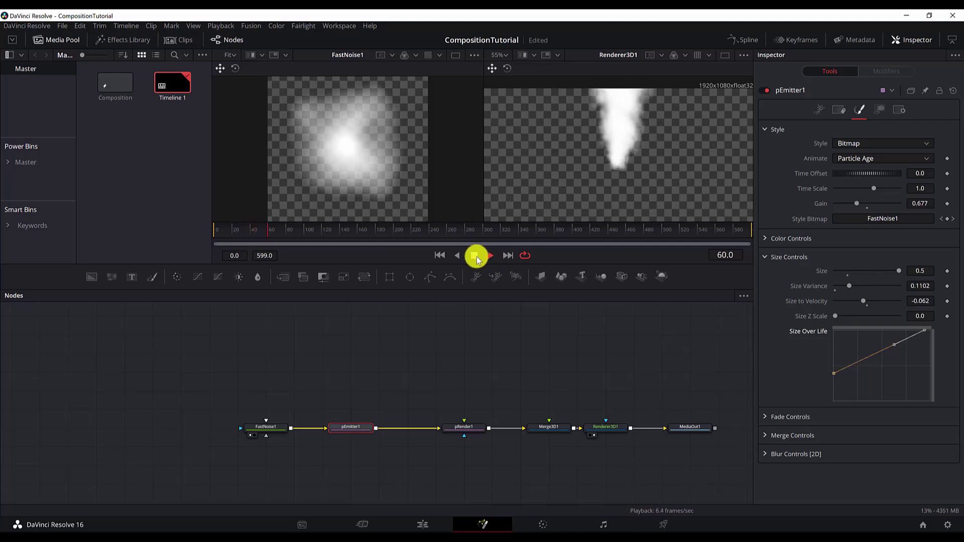
Raise pEmitter1's Fade In to about 0.07 while playing back the particles.
{"action": "left_click", "coordinate": [766, 418]}
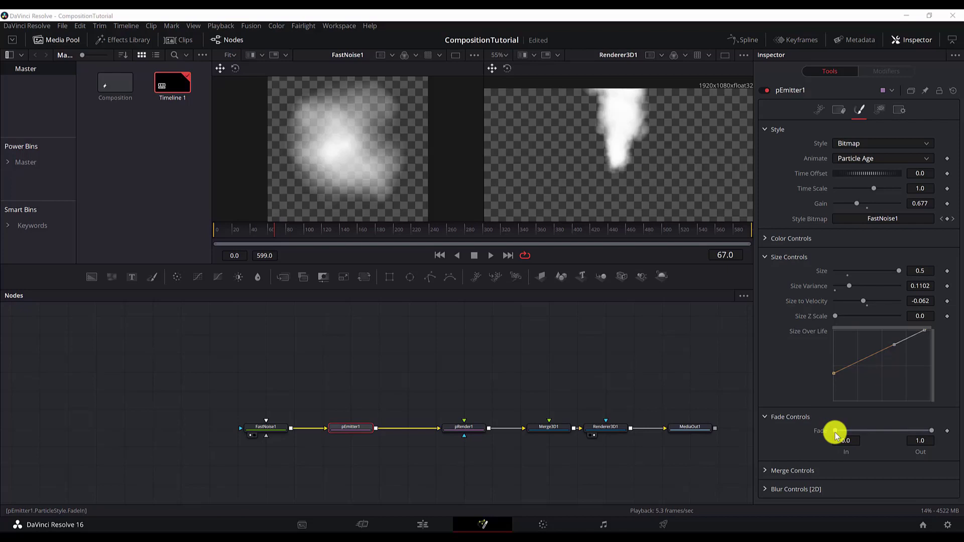
{"action": "left_click_drag", "start_coordinate": [836, 433], "coordinate": [835, 436]}
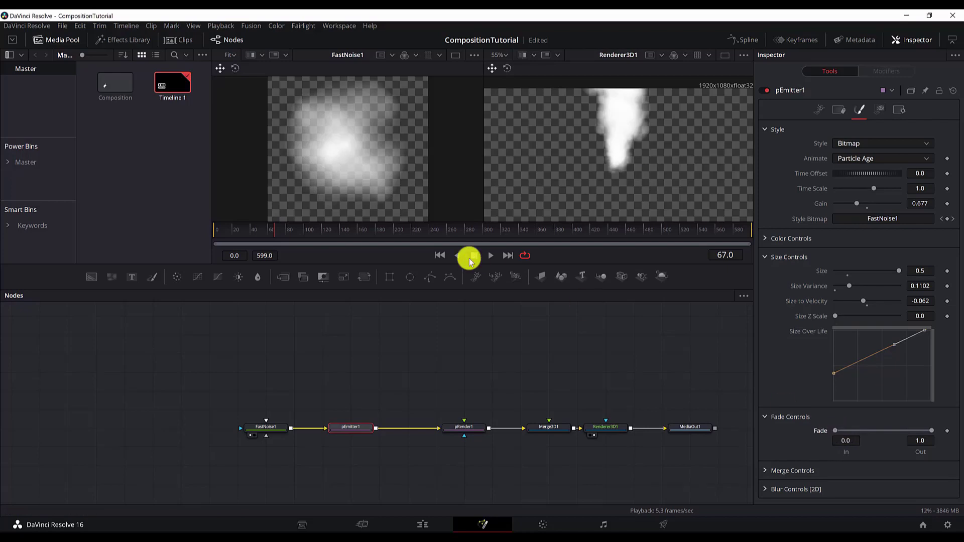
{"action": "left_click", "coordinate": [316, 227]}
{"action": "left_click", "coordinate": [489, 256]}
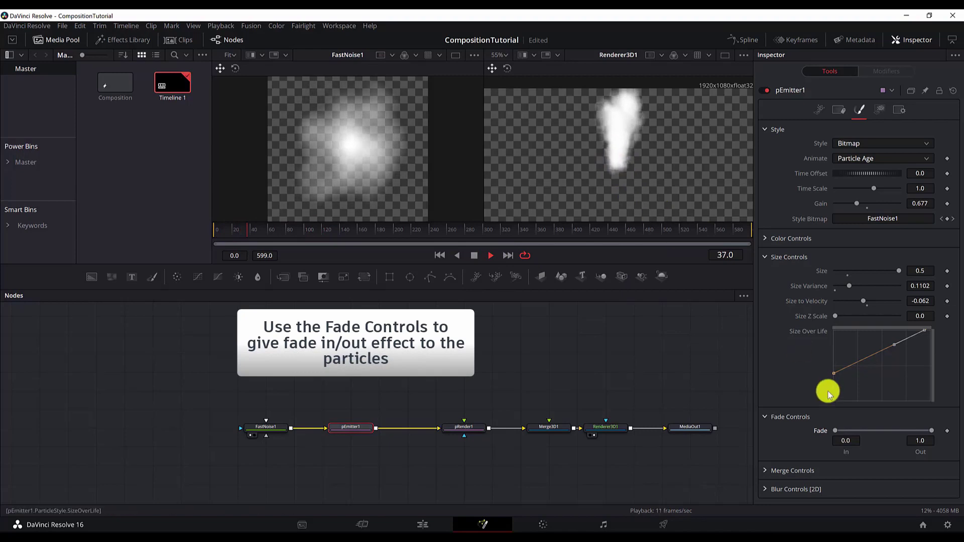
{"action": "mouse_move", "coordinate": [835, 431]}
{"action": "left_mouse_down"}
{"action": "mouse_move", "coordinate": [851, 437]}
{"action": "mouse_move", "coordinate": [820, 430]}
{"action": "mouse_move", "coordinate": [843, 435]}
{"action": "left_mouse_up"}
{"action": "double_click", "coordinate": [846, 441]}
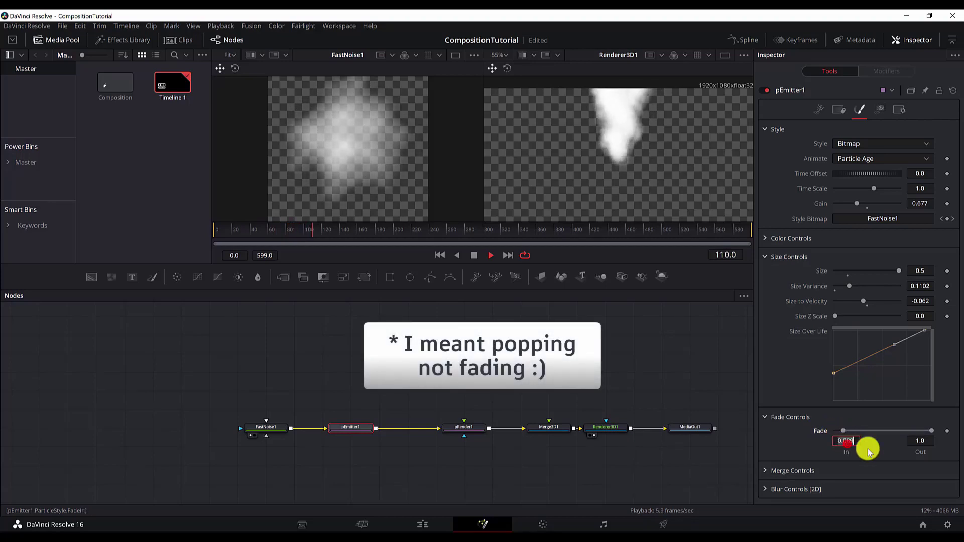
{"action": "type", "text": "0.061"}
{"action": "key", "text": "Tab"}
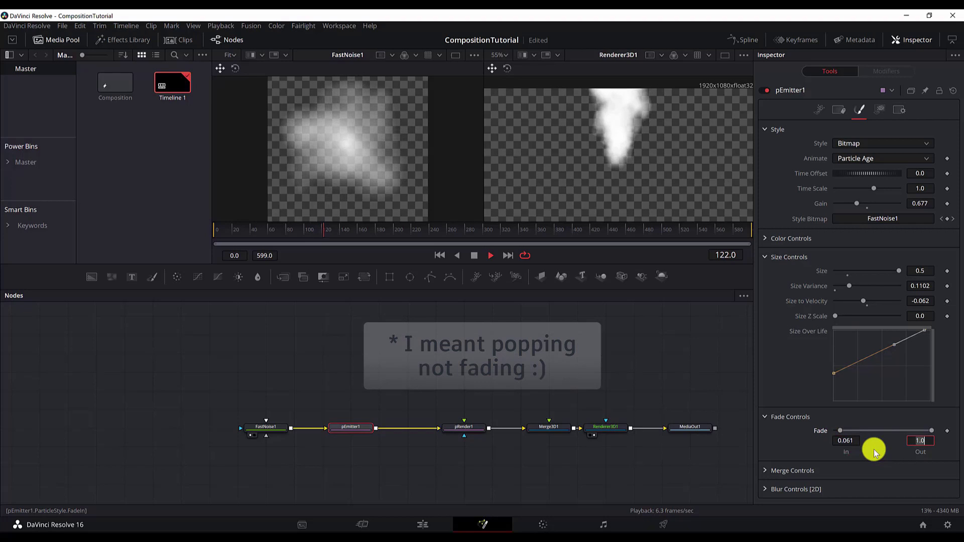
{"action": "left_click_drag", "start_coordinate": [842, 433], "coordinate": [844, 432]}
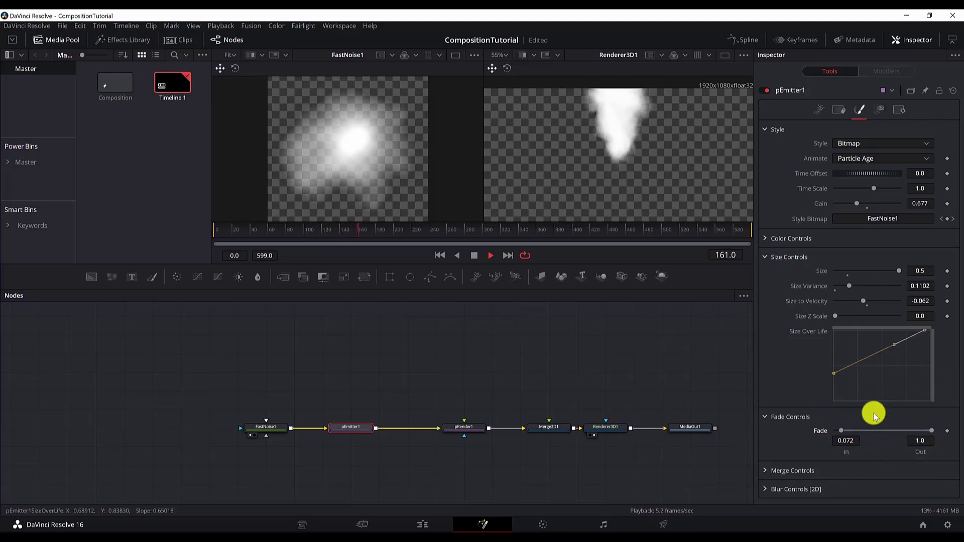
{"action": "double_click", "coordinate": [849, 440]}
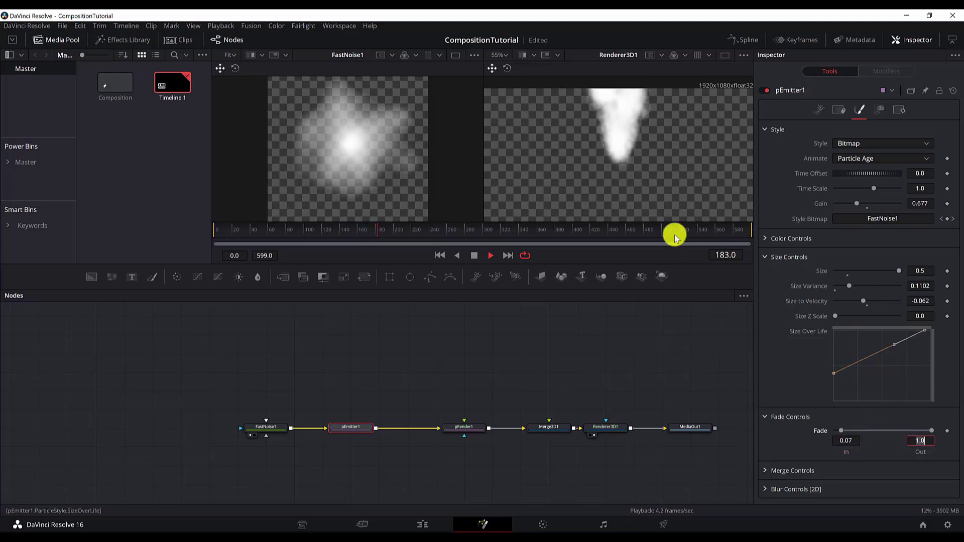
Bring the particle Fade Out down to 0.772.
{"action": "scroll", "coordinate": [636, 156], "scroll_direction": "up", "scroll_amount": 1}
{"action": "scroll", "coordinate": [637, 156], "scroll_direction": "down", "scroll_amount": 1}
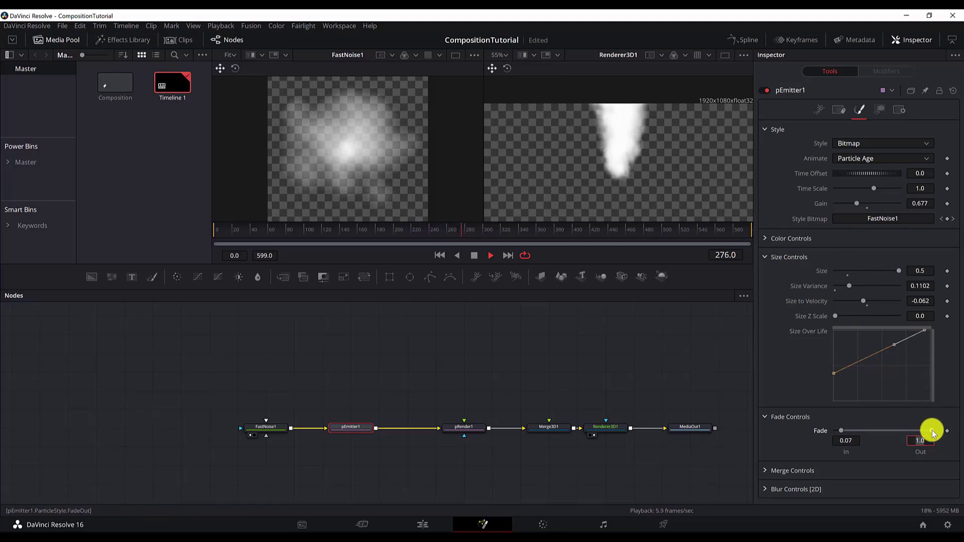
{"action": "left_click_drag", "start_coordinate": [933, 435], "coordinate": [923, 435]}
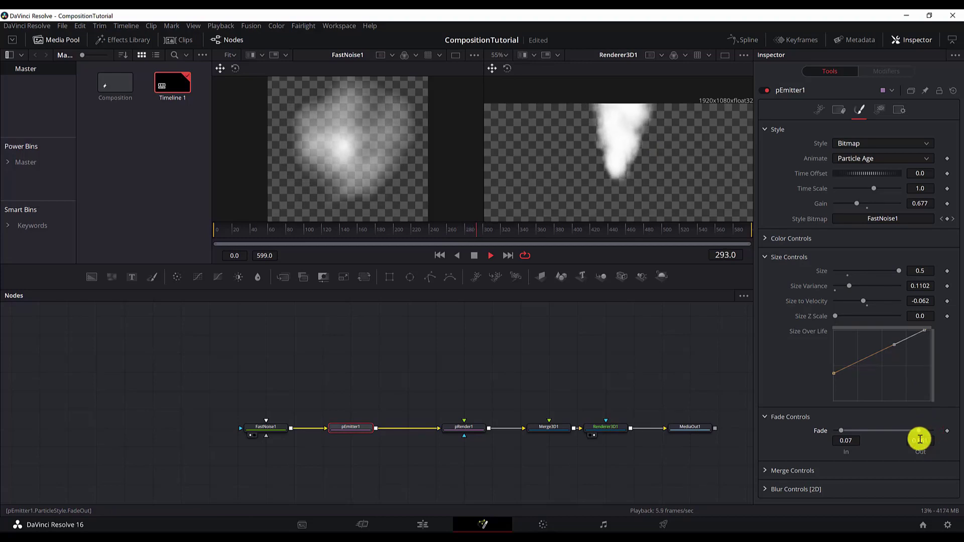
{"action": "left_click", "coordinate": [918, 440]}
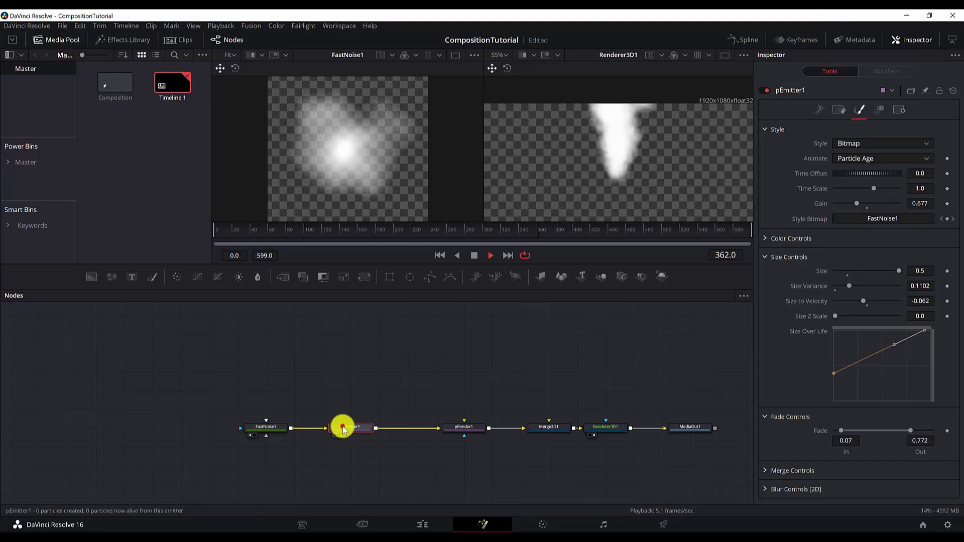
View pRender1 in the left viewer and expand pEmitter1's Color and Color Over Life controls.
{"action": "key", "text": "1"}
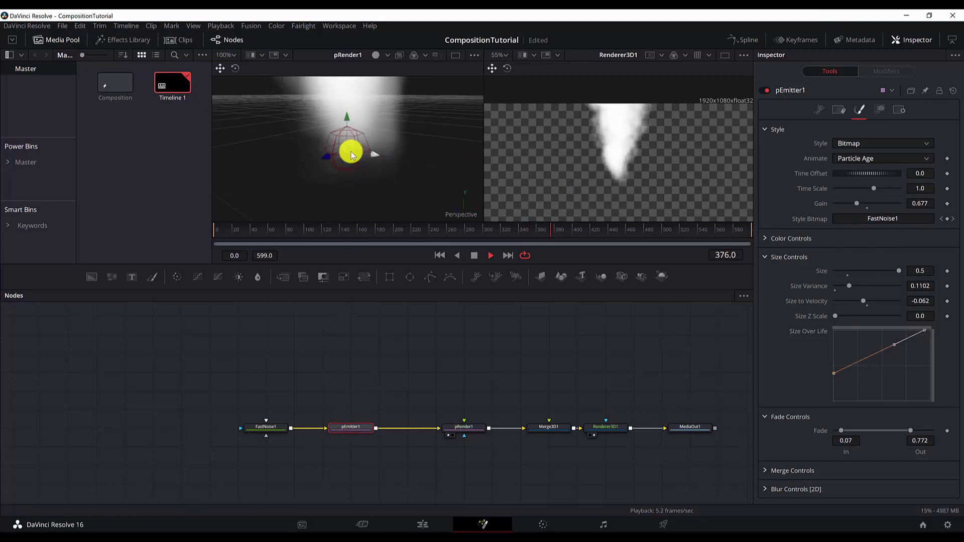
{"action": "left_click_drag", "start_coordinate": [345, 141], "coordinate": [344, 153]}
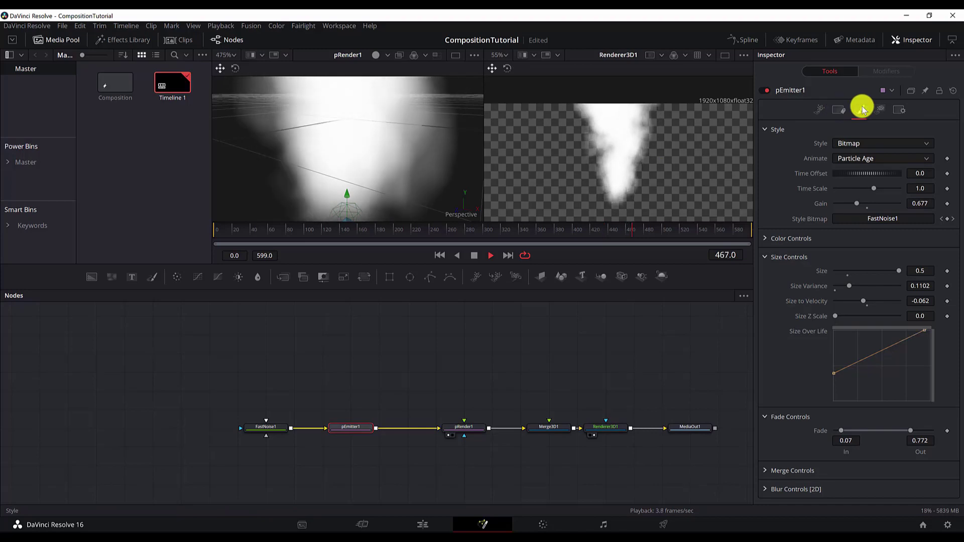
{"action": "left_click", "coordinate": [764, 239]}
{"action": "scroll", "coordinate": [803, 241], "scroll_direction": "down", "scroll_amount": 2}
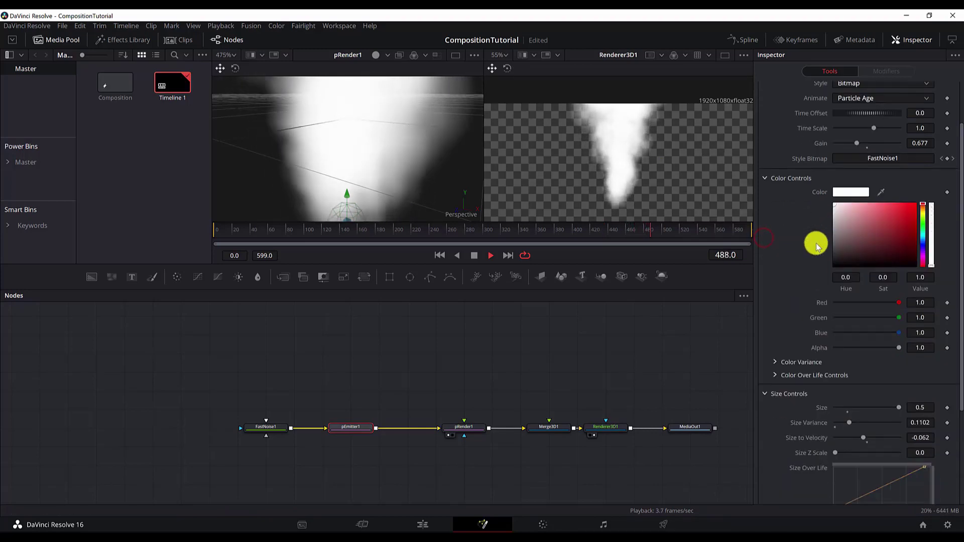
{"action": "left_click", "coordinate": [776, 377]}
{"action": "scroll", "coordinate": [849, 336], "scroll_direction": "down", "scroll_amount": 3}
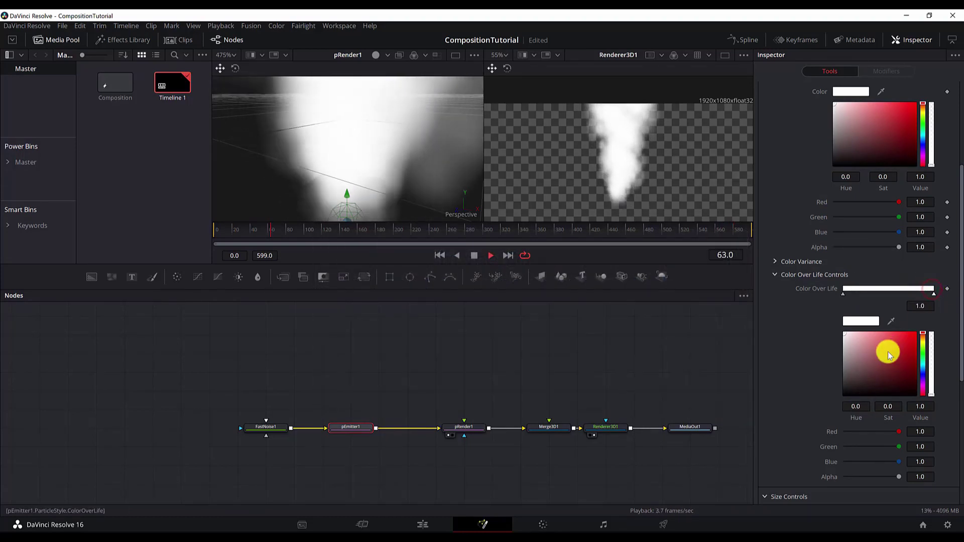
Make the Color Over Life end stop black, move it toward the middle, and add a new stop.
{"action": "left_click_drag", "start_coordinate": [887, 345], "coordinate": [833, 402]}
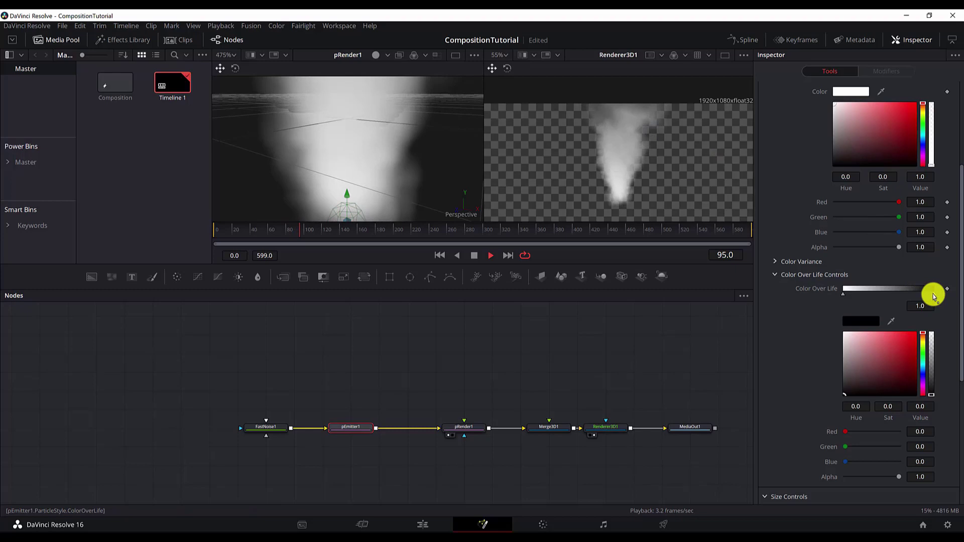
{"action": "left_click_drag", "start_coordinate": [934, 296], "coordinate": [885, 298]}
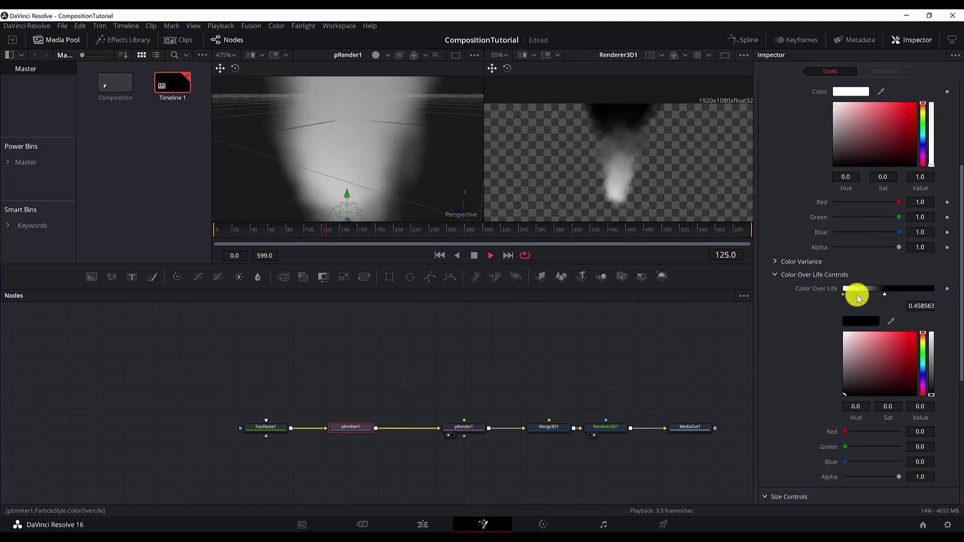
{"action": "left_click", "coordinate": [859, 293]}
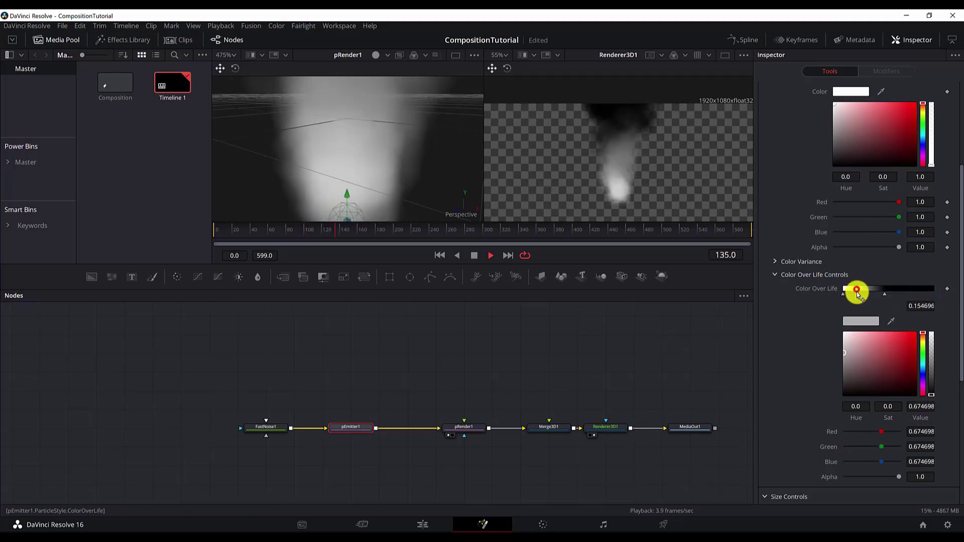
Colour the new gradient stop a soft light orange.
{"action": "left_click", "coordinate": [924, 339]}
{"action": "mouse_move", "coordinate": [923, 339]}
{"action": "left_mouse_down"}
{"action": "mouse_move", "coordinate": [917, 348]}
{"action": "mouse_move", "coordinate": [926, 340]}
{"action": "left_mouse_up"}
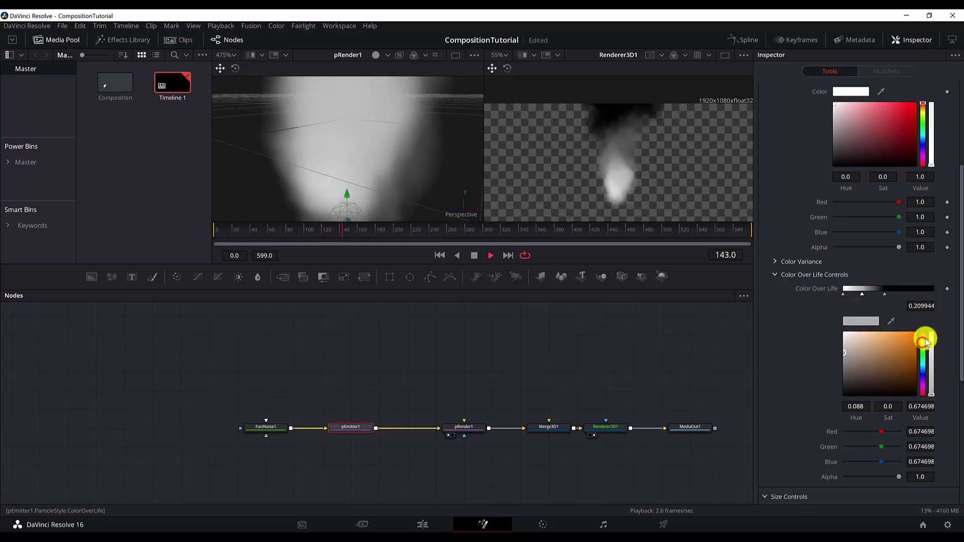
{"action": "left_click_drag", "start_coordinate": [845, 334], "coordinate": [925, 342]}
{"action": "left_click", "coordinate": [928, 342]}
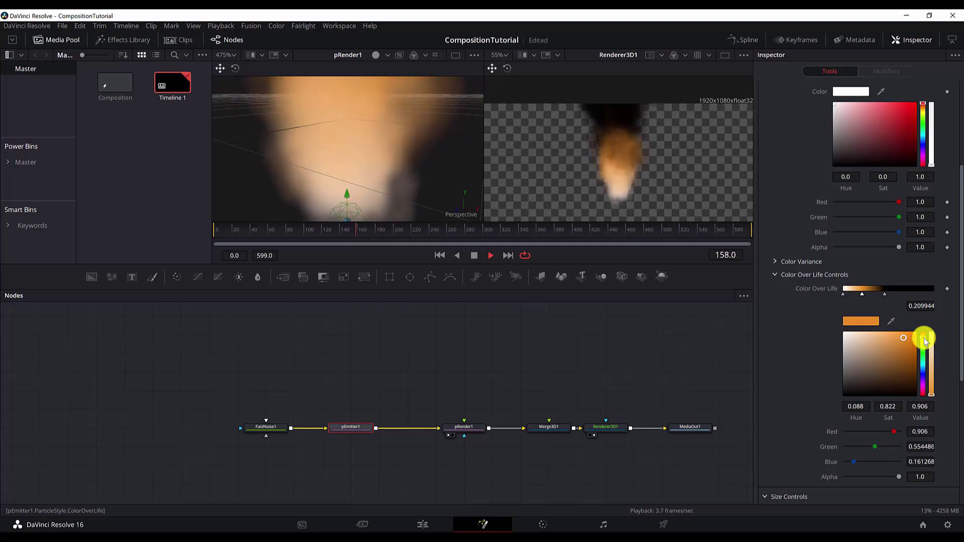
{"action": "left_click", "coordinate": [856, 406]}
{"action": "left_click_drag", "start_coordinate": [903, 338], "coordinate": [891, 341]}
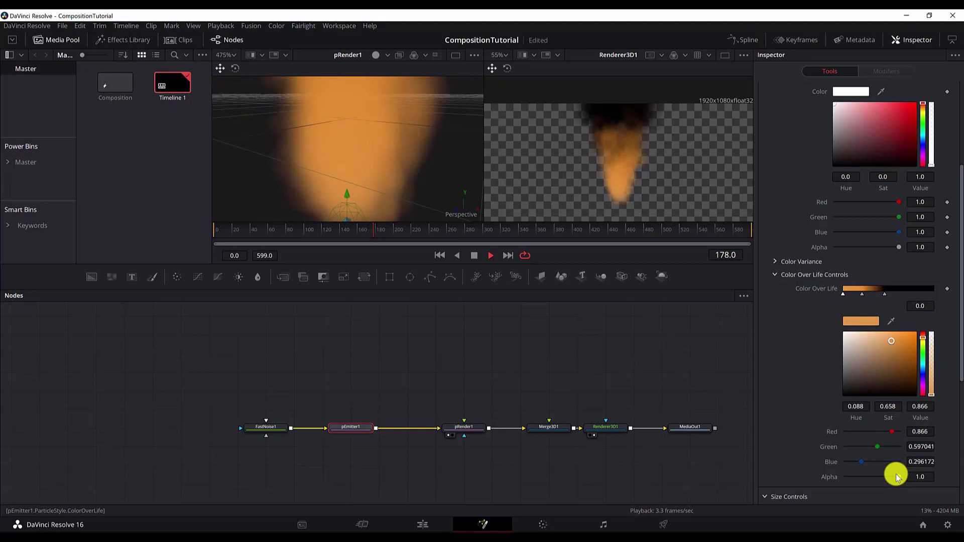
{"action": "mouse_move", "coordinate": [899, 477]}
{"action": "left_mouse_down"}
{"action": "mouse_move", "coordinate": [855, 475]}
{"action": "mouse_move", "coordinate": [898, 476]}
{"action": "left_mouse_up"}
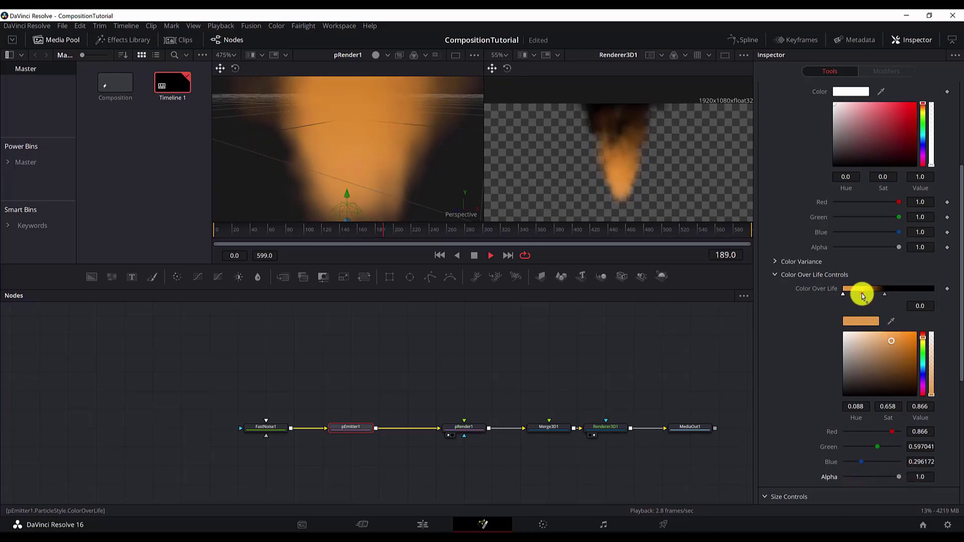
Make the starting Color Over Life stop a deeper orange (0.906, 0.554, 0.161).
{"action": "left_click", "coordinate": [844, 295]}
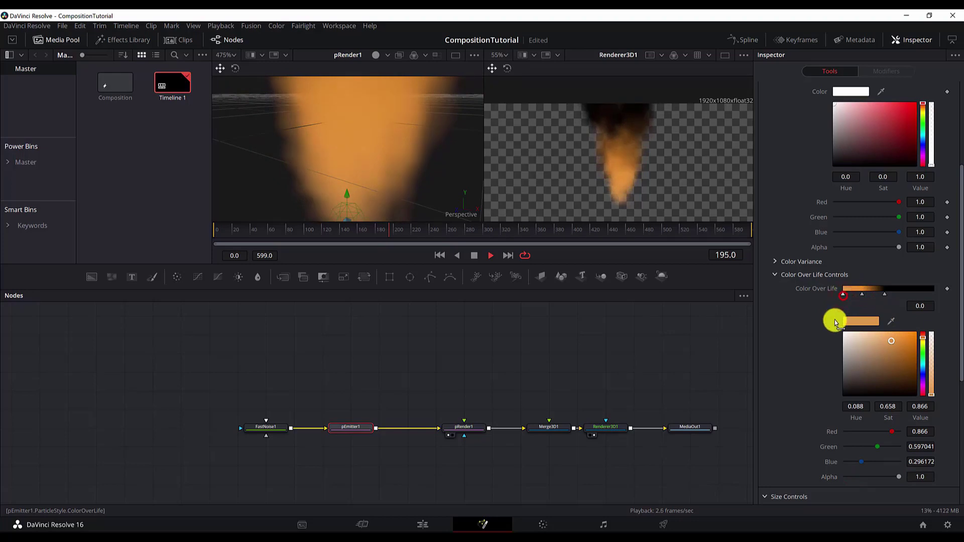
{"action": "left_click", "coordinate": [862, 295]}
{"action": "left_click", "coordinate": [844, 296]}
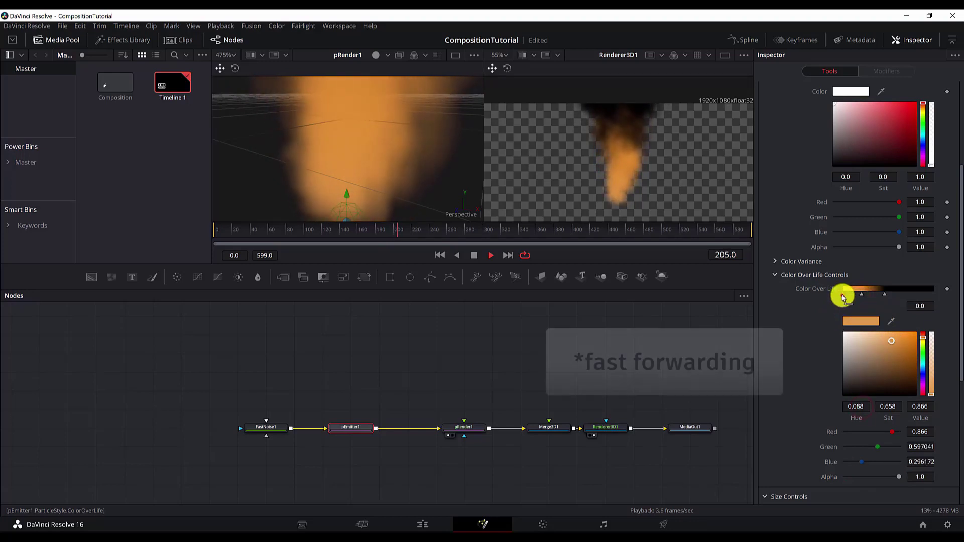
{"action": "left_click_drag", "start_coordinate": [888, 407], "coordinate": [952, 422]}
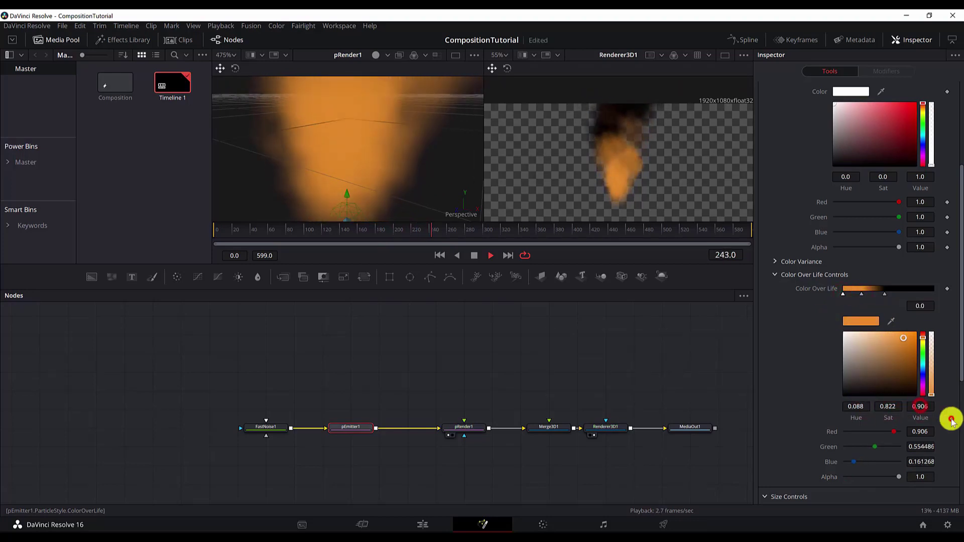
Lower the starting stop's alpha to 0.421, then shift FastNoise1 and pEmitter1 left.
{"action": "left_click", "coordinate": [844, 296]}
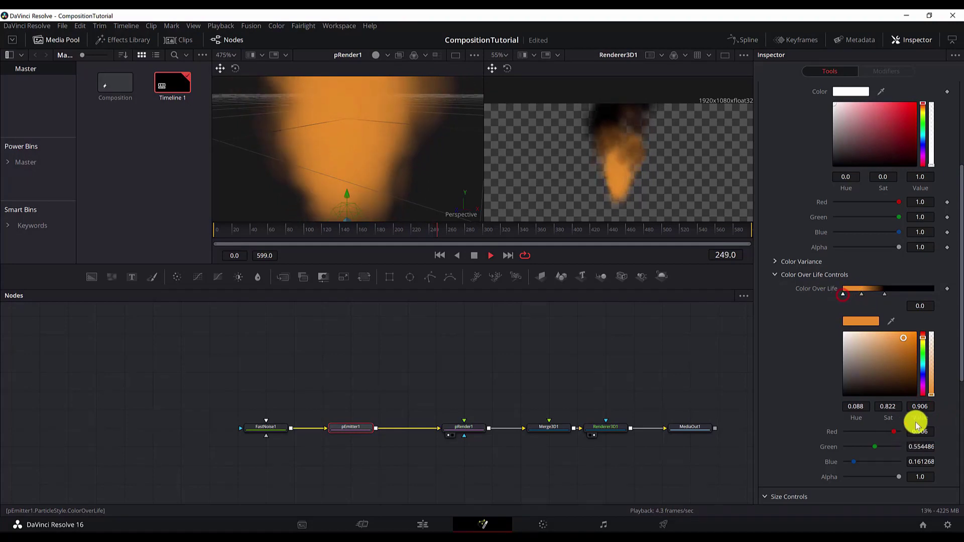
{"action": "left_click_drag", "start_coordinate": [899, 477], "coordinate": [848, 479]}
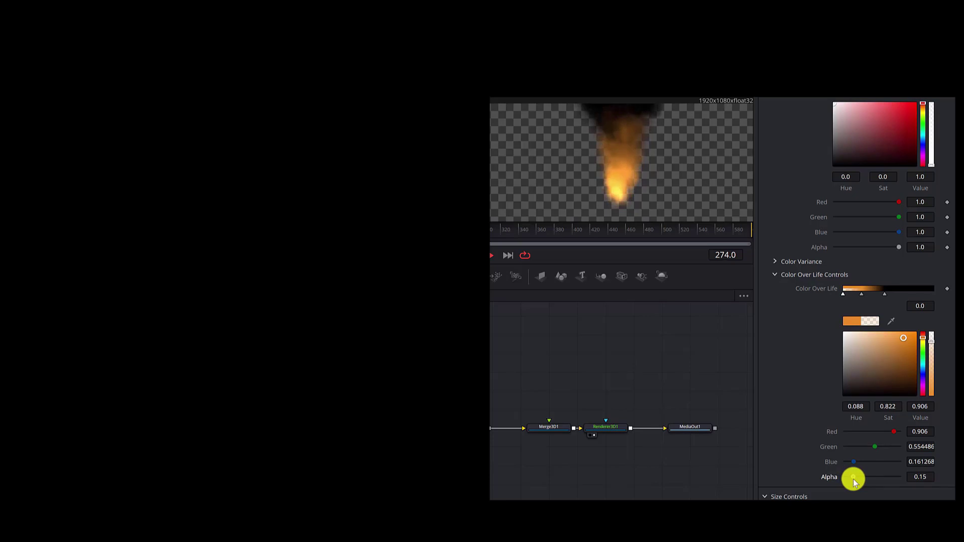
{"action": "left_click_drag", "start_coordinate": [854, 479], "coordinate": [855, 479]}
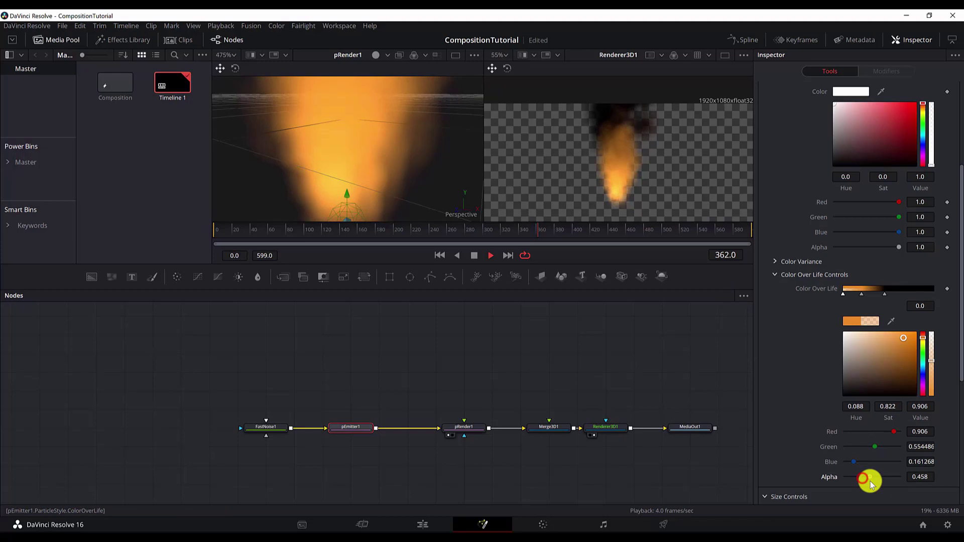
{"action": "mouse_move", "coordinate": [870, 483]}
{"action": "left_mouse_down"}
{"action": "mouse_move", "coordinate": [904, 453]}
{"action": "mouse_move", "coordinate": [924, 477]}
{"action": "mouse_move", "coordinate": [866, 482]}
{"action": "left_mouse_up"}
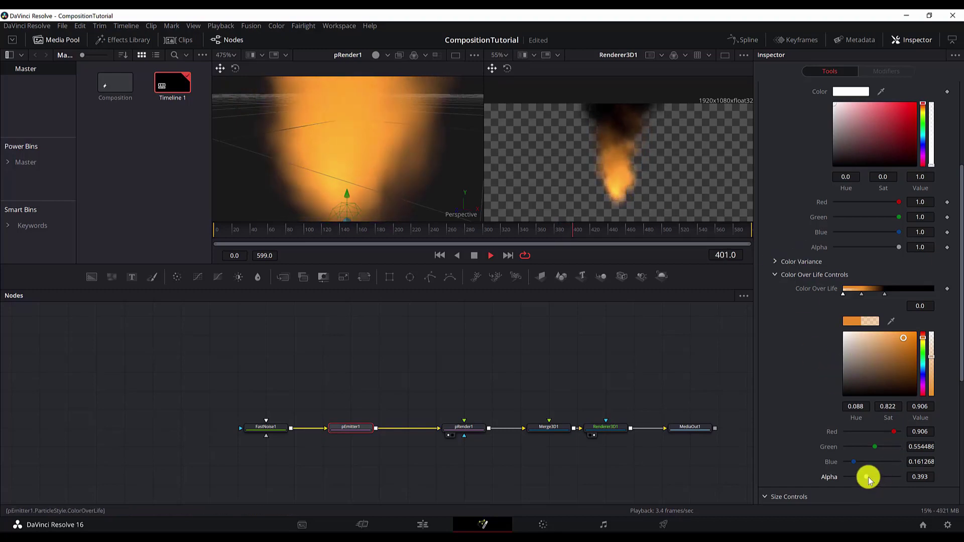
{"action": "left_click_drag", "start_coordinate": [868, 478], "coordinate": [869, 478]}
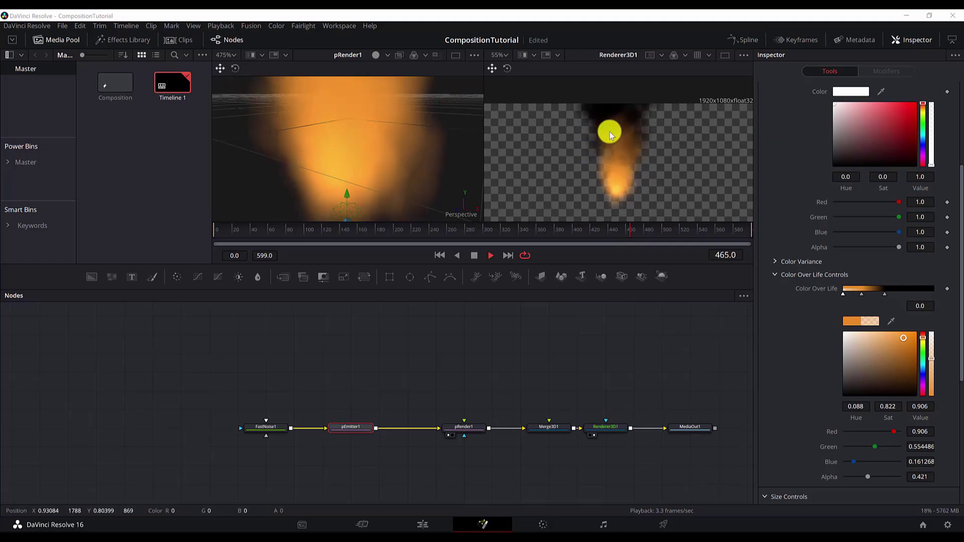
{"action": "left_click", "coordinate": [475, 255]}
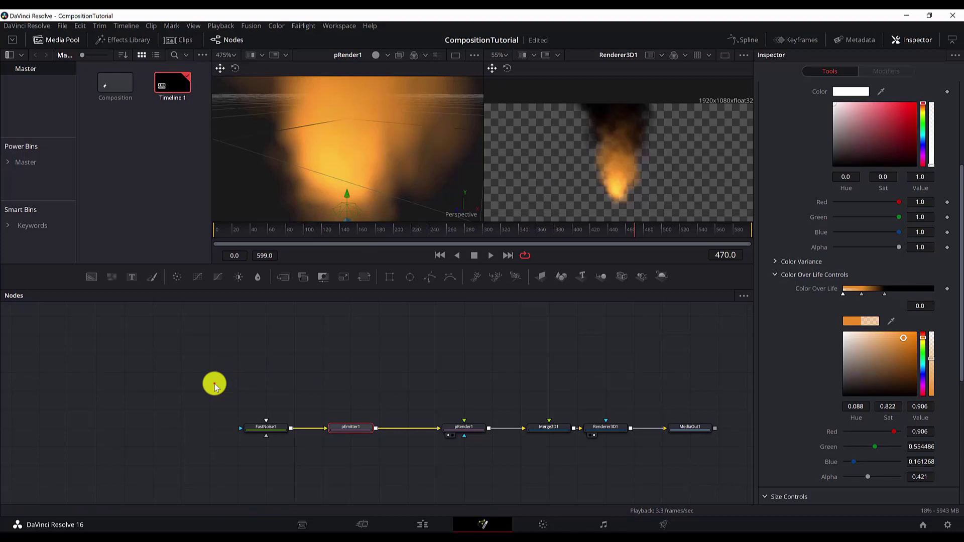
{"action": "left_click_drag", "start_coordinate": [350, 428], "coordinate": [280, 409]}
Insert a pDirectionalForce after pEmitter1 with Strength -0.031 and Direction -199.5.
{"action": "left_click", "coordinate": [271, 429]}
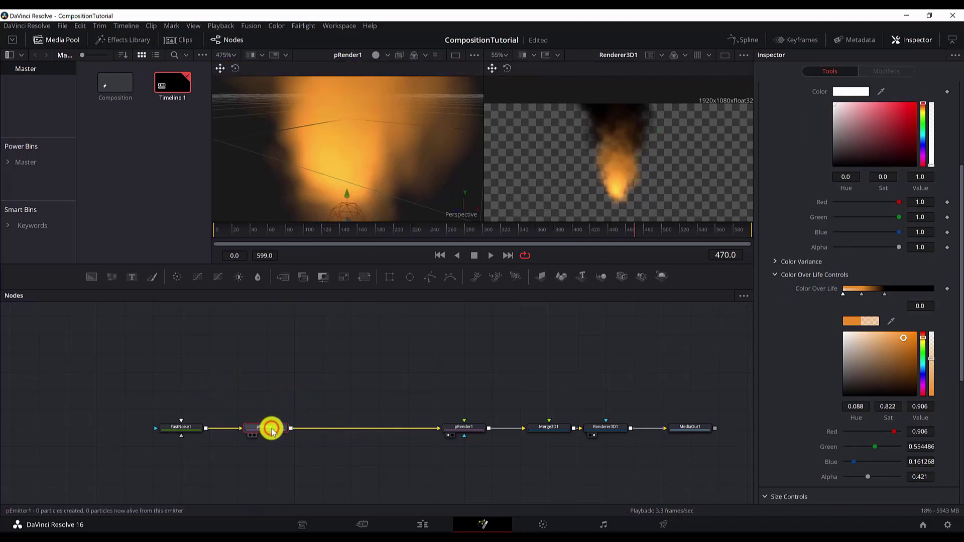
{"action": "key", "text": "shift+space"}
{"action": "type", "text": "pd"}
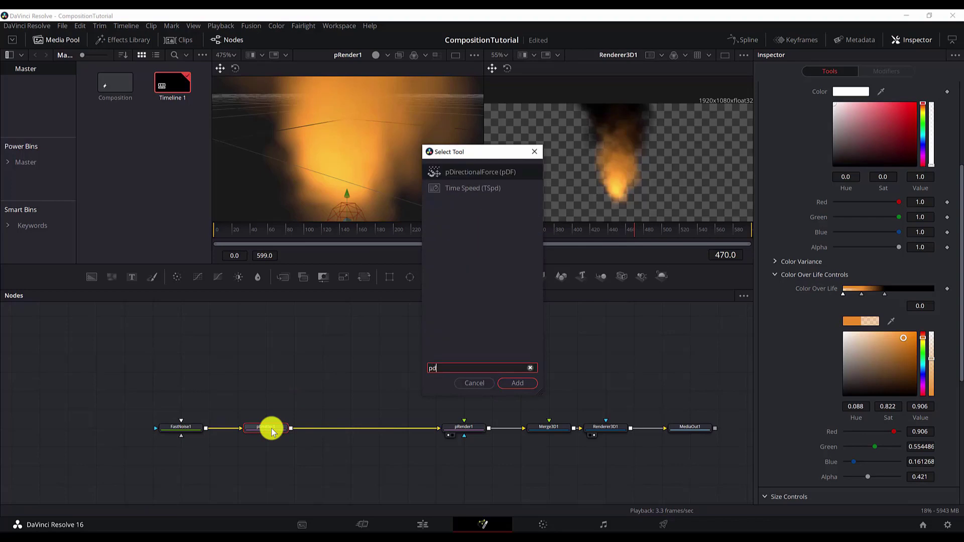
{"action": "key", "text": "Return"}
{"action": "left_click_drag", "start_coordinate": [324, 426], "coordinate": [361, 431]}
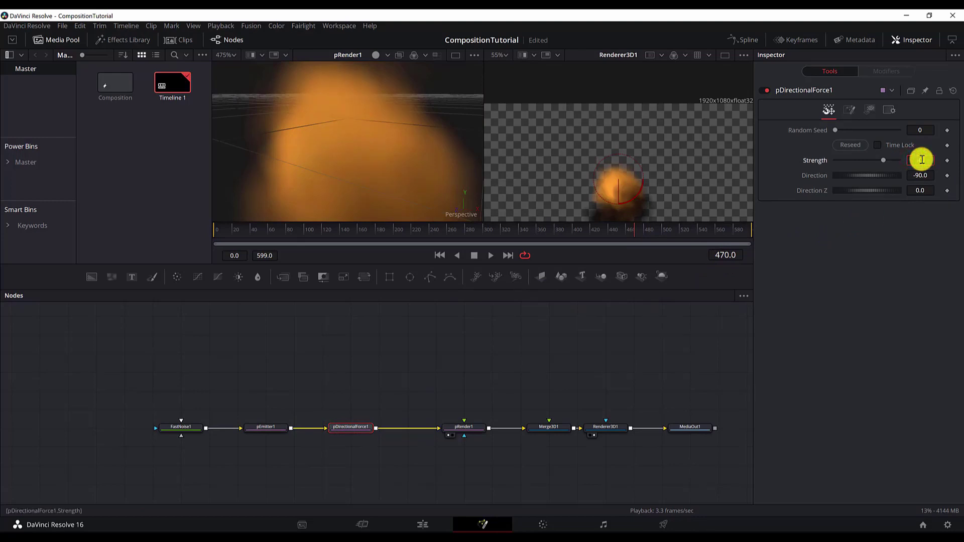
{"action": "key", "text": "Tab"}
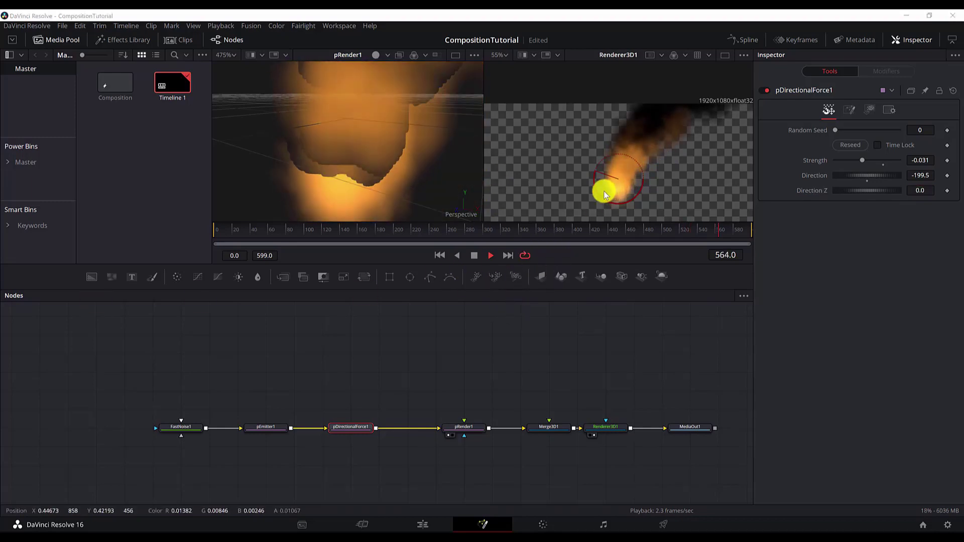
{"action": "scroll", "coordinate": [348, 376], "scroll_direction": "down", "scroll_amount": 1}
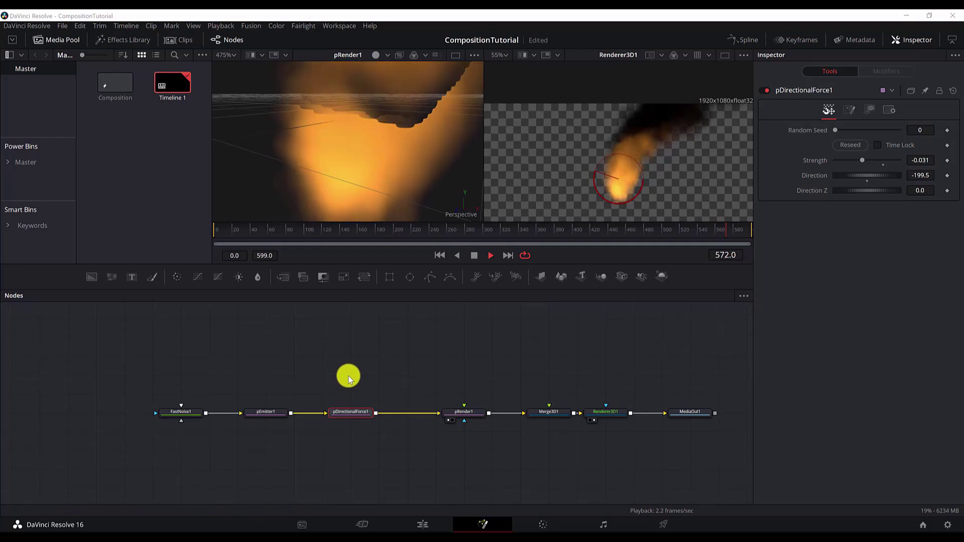
Paste a copy of pEmitter1 as pEmitter1_1 below it and feed it from FastNoise1.
{"action": "left_click", "coordinate": [271, 413]}
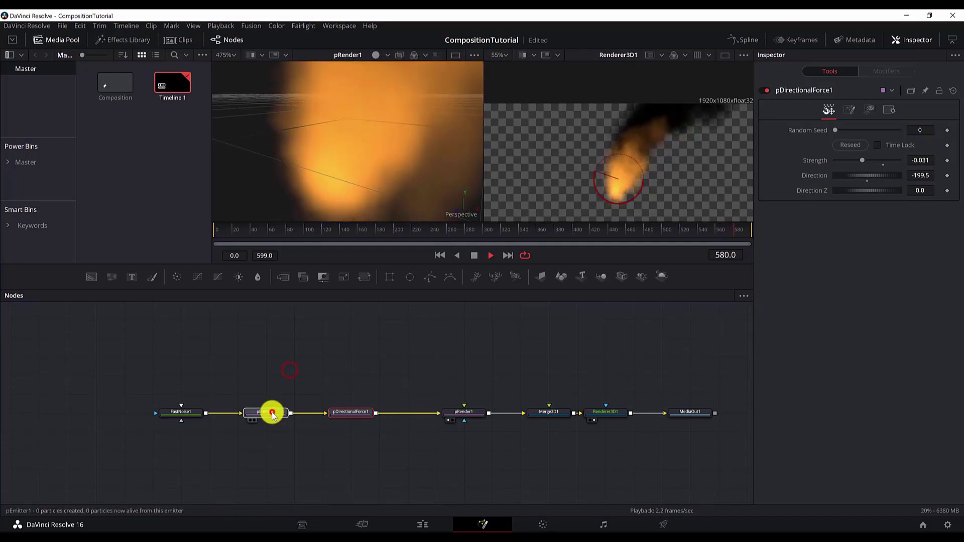
{"action": "left_click", "coordinate": [310, 457]}
{"action": "key", "text": "ctrl+v"}
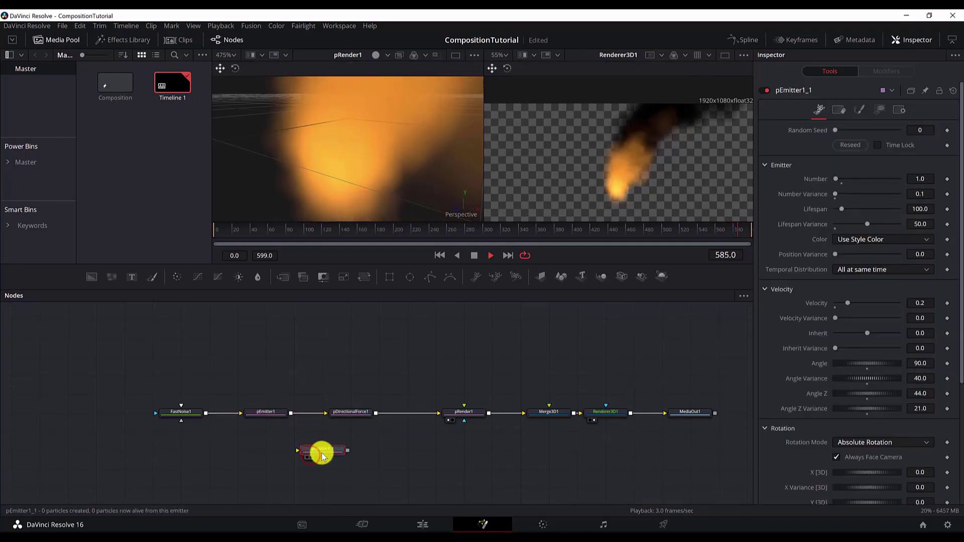
{"action": "left_click_drag", "start_coordinate": [321, 453], "coordinate": [271, 451]}
{"action": "left_click_drag", "start_coordinate": [206, 413], "coordinate": [261, 451]}
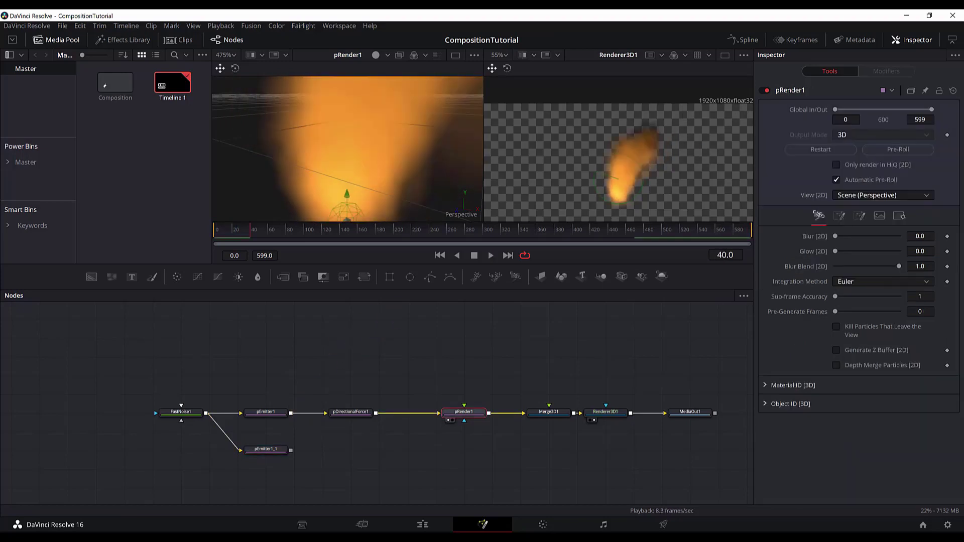
Raise pEmitter1_1's Number Variance to 6.3 and increase its Lifespan Variance.
{"action": "left_click", "coordinate": [268, 452]}
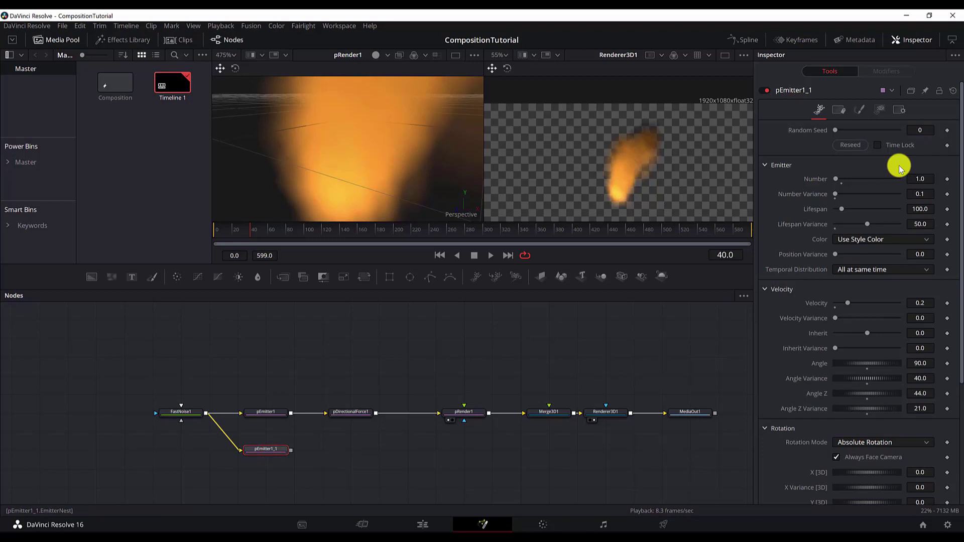
{"action": "left_click", "coordinate": [924, 194]}
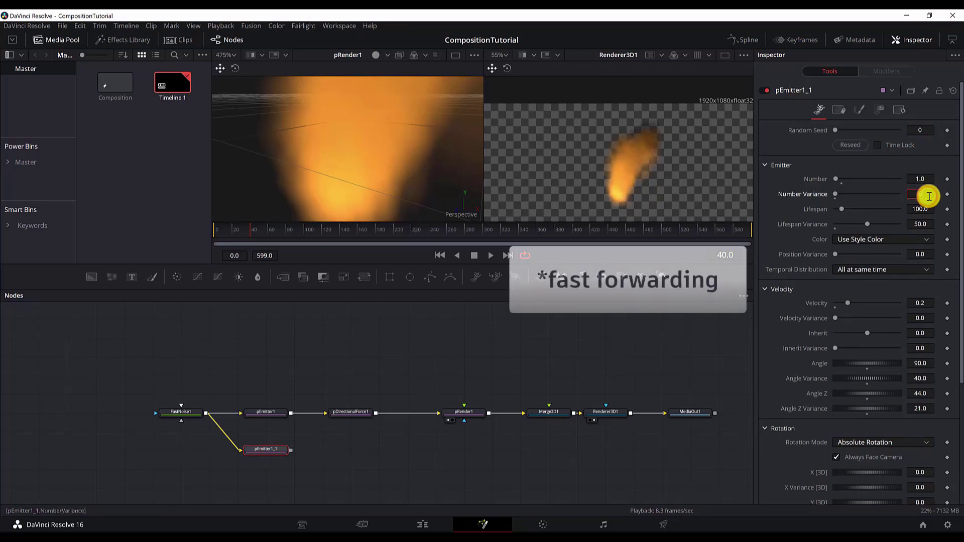
{"action": "type", "text": "6.3"}
{"action": "key", "text": "Return"}
{"action": "left_click", "coordinate": [924, 224]}
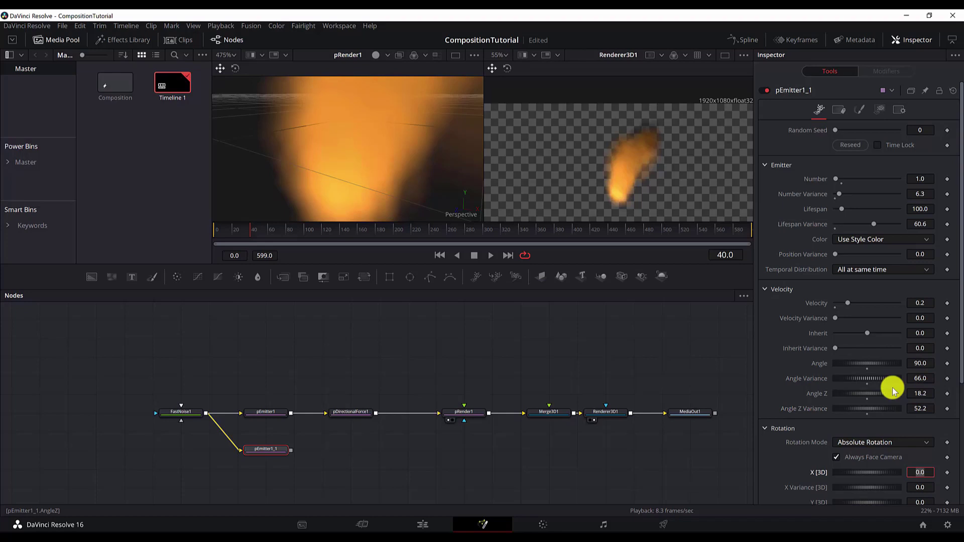
Set pEmitter1_1's Fade In to 0.1 and save the project.
{"action": "left_click", "coordinate": [860, 109]}
{"action": "scroll", "coordinate": [934, 297], "scroll_direction": "down", "scroll_amount": 6}
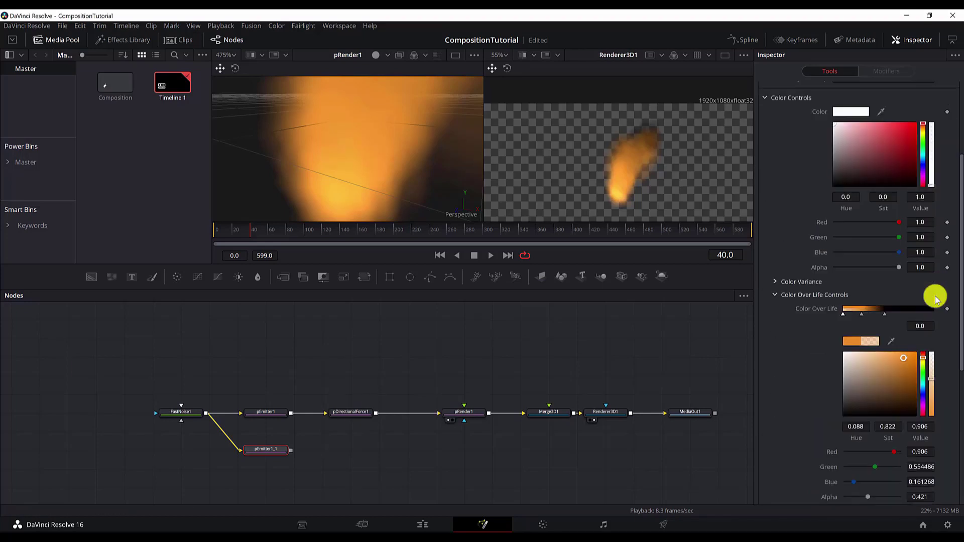
{"action": "scroll", "coordinate": [878, 263], "scroll_direction": "down", "scroll_amount": 1}
{"action": "scroll", "coordinate": [943, 280], "scroll_direction": "down", "scroll_amount": 1}
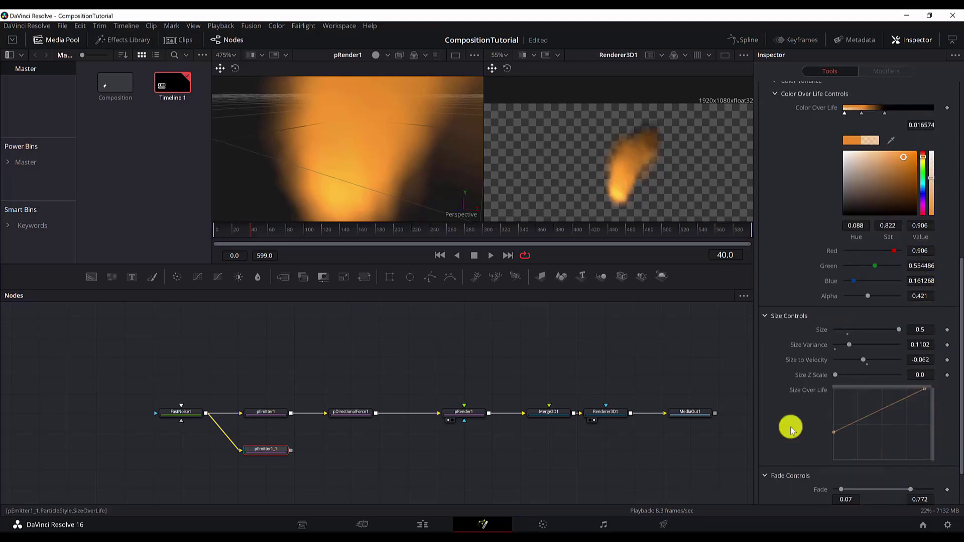
{"action": "scroll", "coordinate": [852, 462], "scroll_direction": "down", "scroll_amount": 1}
{"action": "key", "text": "Return"}
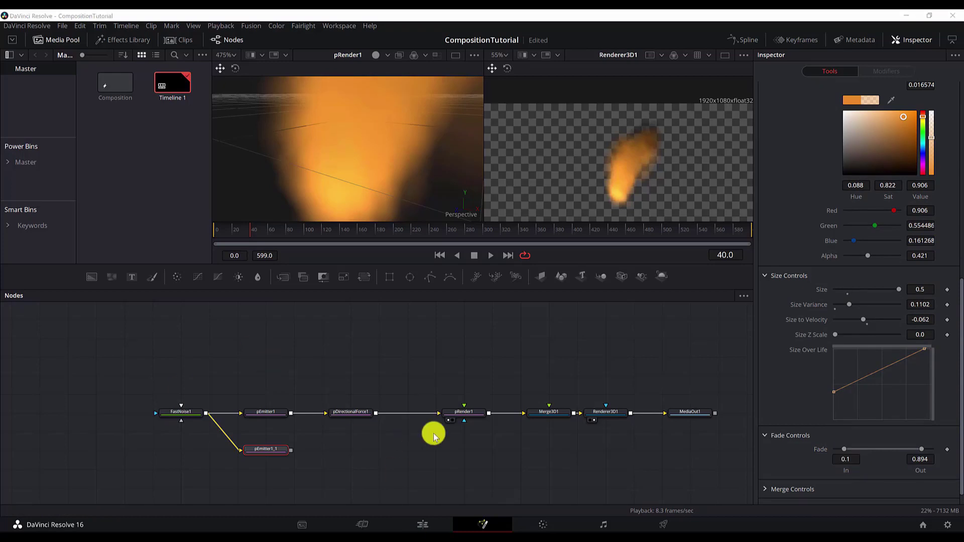
{"action": "key", "text": "ctrl+s"}
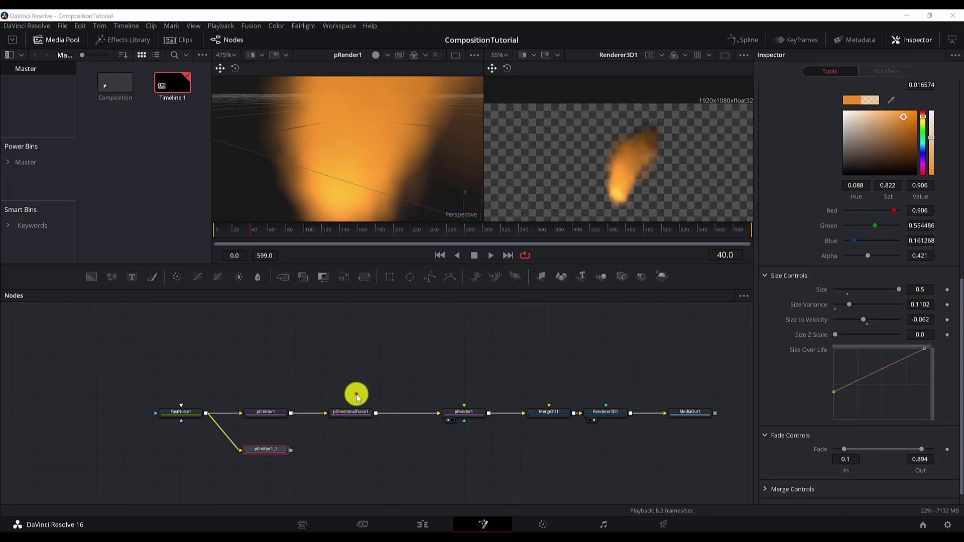
{"action": "left_click", "coordinate": [357, 414]}
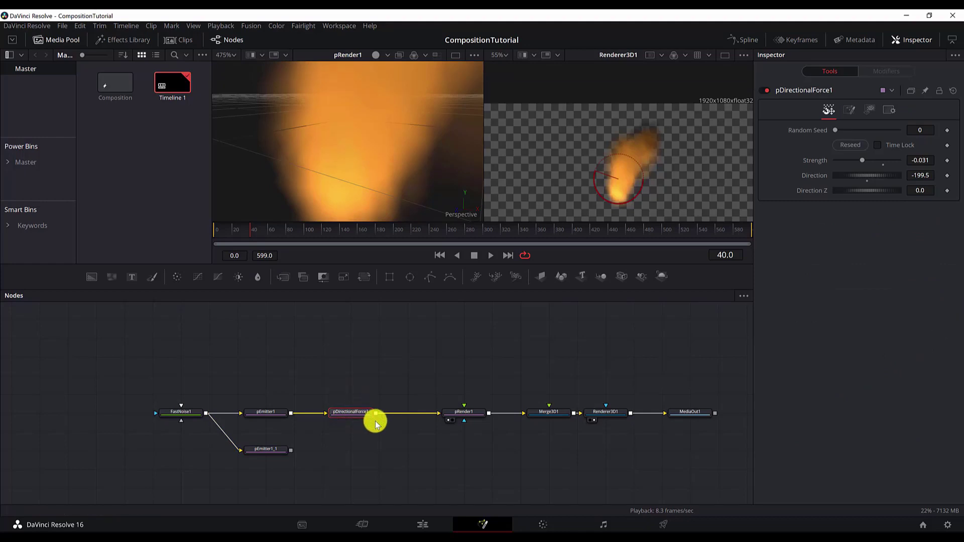
Paste a copy of pDirectionalForce1 after pEmitter1_1.
{"action": "key", "text": "ctrl+c"}
{"action": "key", "text": "ctrl+v"}
{"action": "left_click_drag", "start_coordinate": [403, 420], "coordinate": [365, 456]}
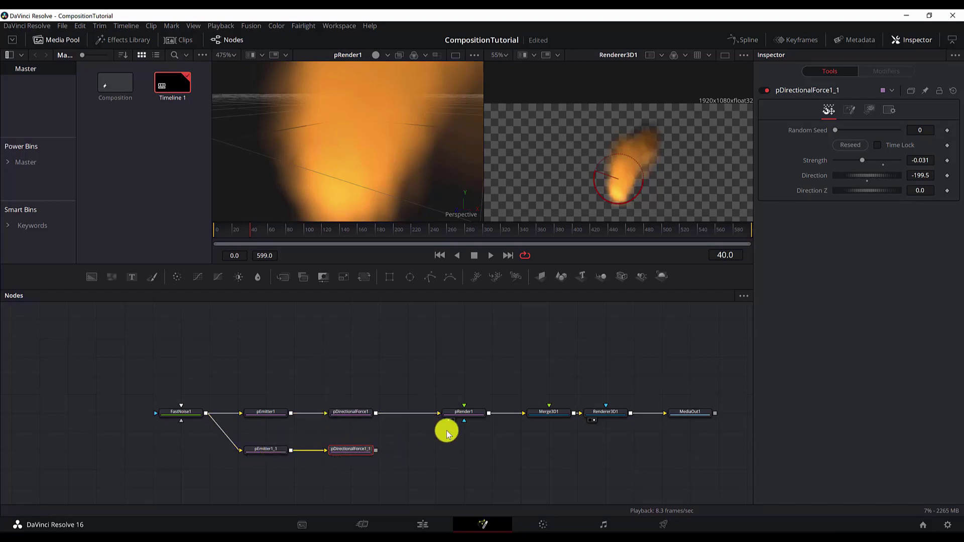
Add a pRender2 node after pDirectionalForce1_1 and place it beneath pRender1.
{"action": "left_click", "coordinate": [346, 451]}
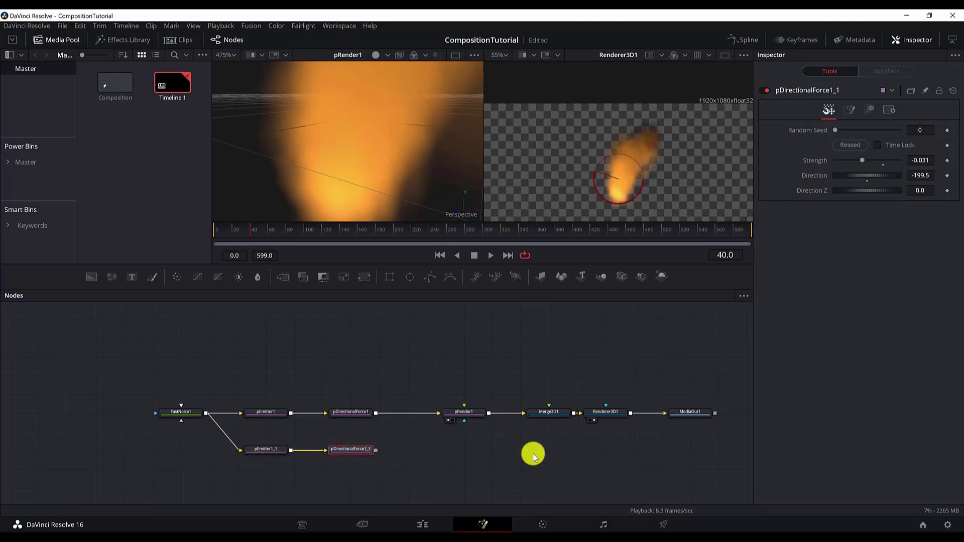
{"action": "key", "text": "shift+space"}
{"action": "type", "text": "render"}
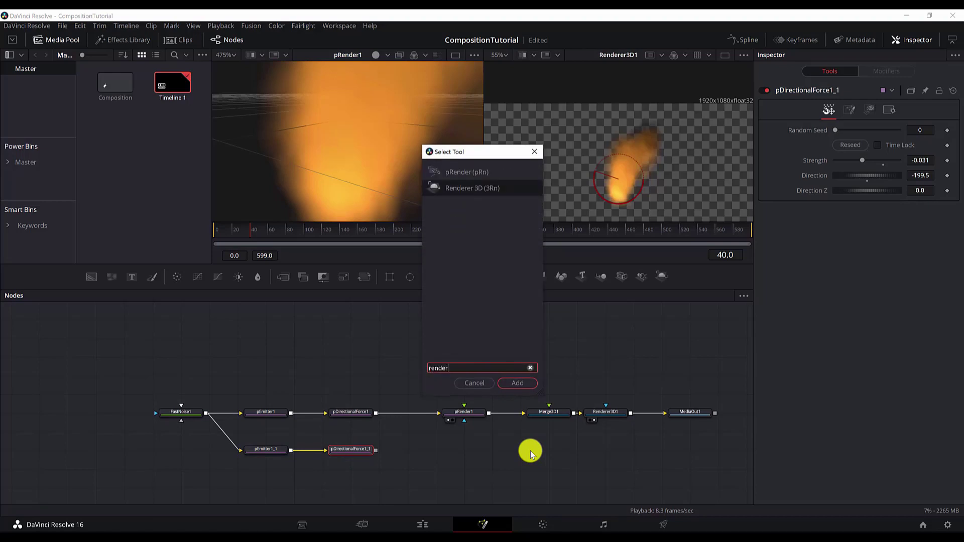
{"action": "key", "text": "Return"}
{"action": "left_click", "coordinate": [410, 449]}
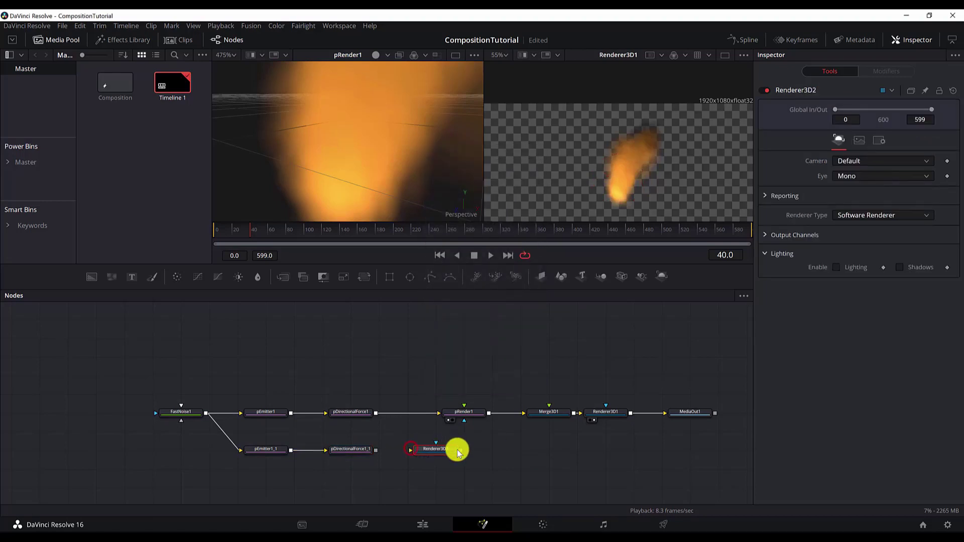
{"action": "key", "text": "Delete"}
{"action": "left_click", "coordinate": [362, 449]}
{"action": "key", "text": "shift+space"}
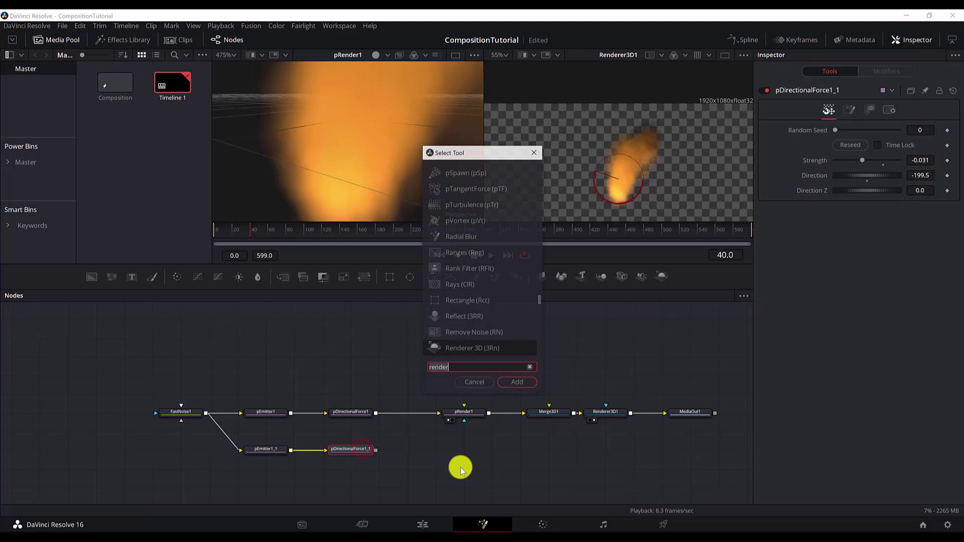
{"action": "type", "text": "pre"}
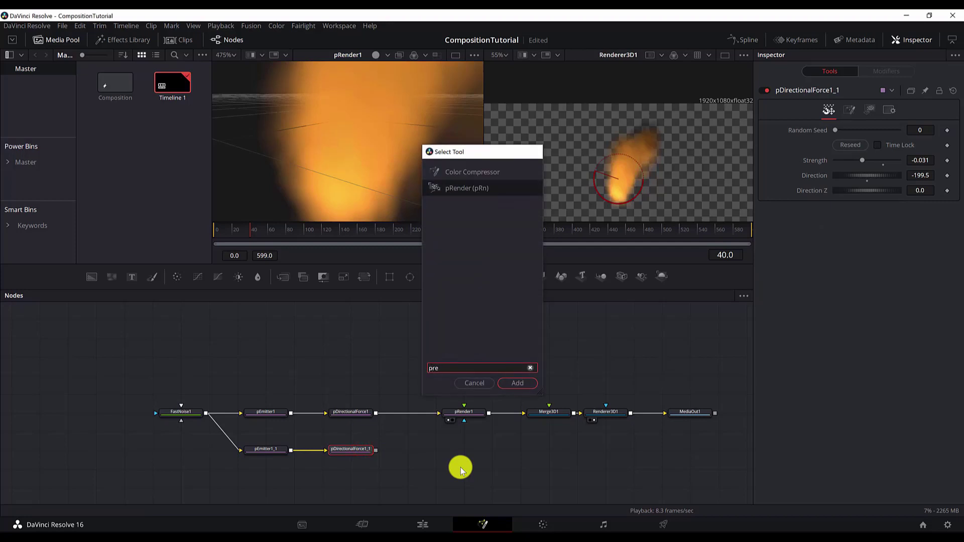
{"action": "key", "text": "Return"}
{"action": "left_click_drag", "start_coordinate": [424, 450], "coordinate": [543, 410]}
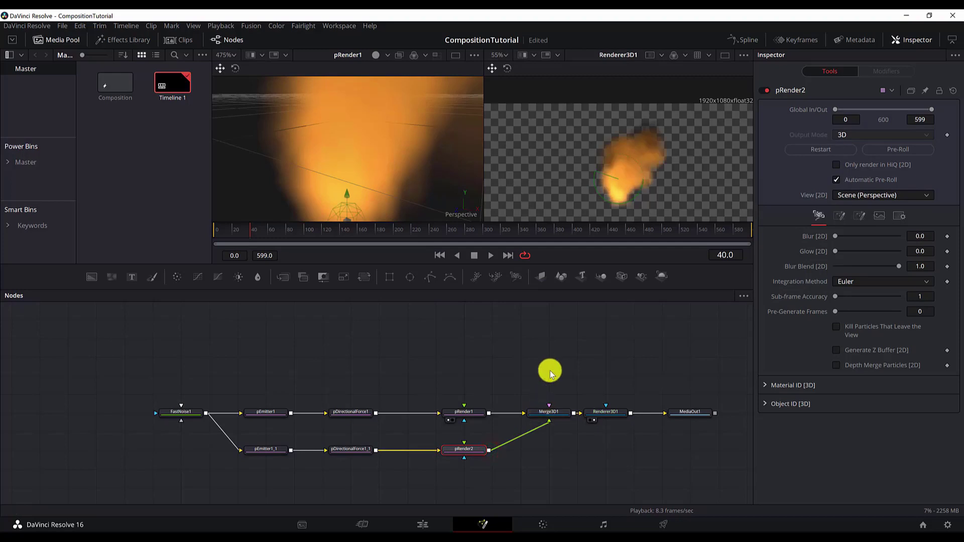
Move pEmitter1_1 to the left of the first flame in the pRender1 3D viewer.
{"action": "left_click", "coordinate": [265, 449]}
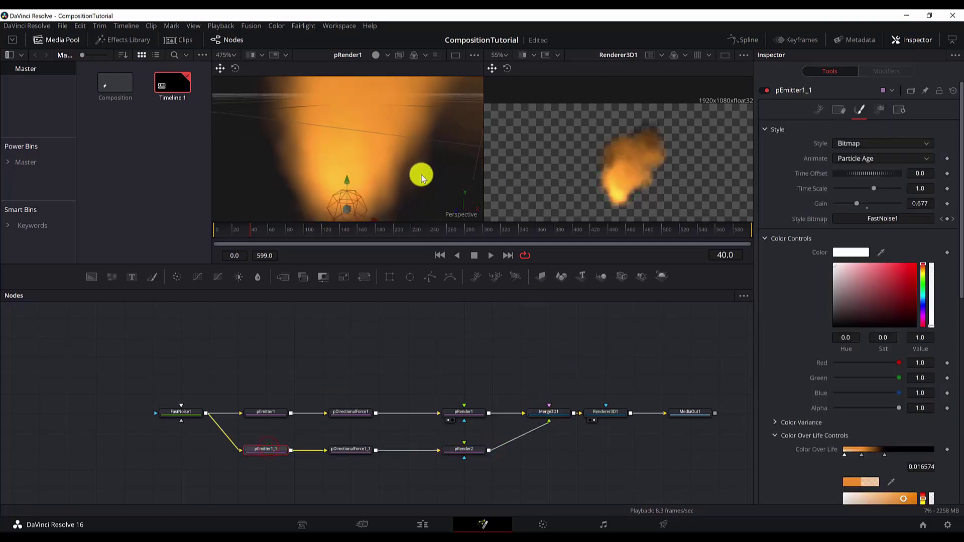
{"action": "left_click_drag", "start_coordinate": [421, 176], "coordinate": [323, 190]}
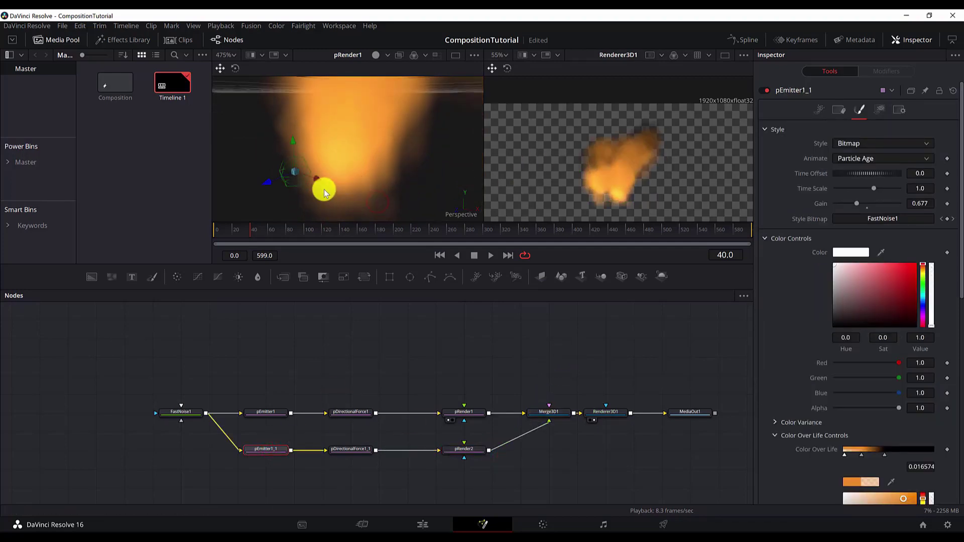
{"action": "scroll", "coordinate": [336, 187], "scroll_direction": "down", "scroll_amount": 5}
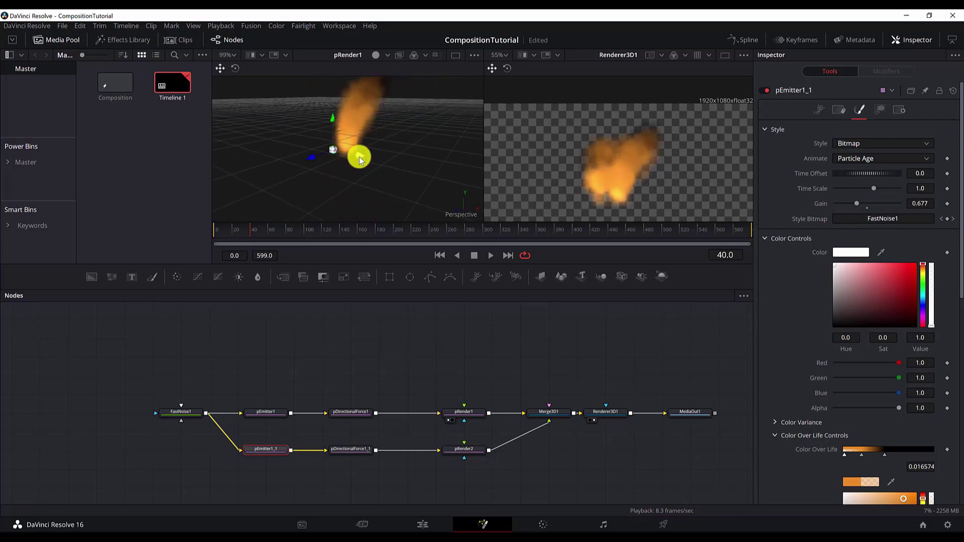
{"action": "left_click_drag", "start_coordinate": [325, 152], "coordinate": [314, 152]}
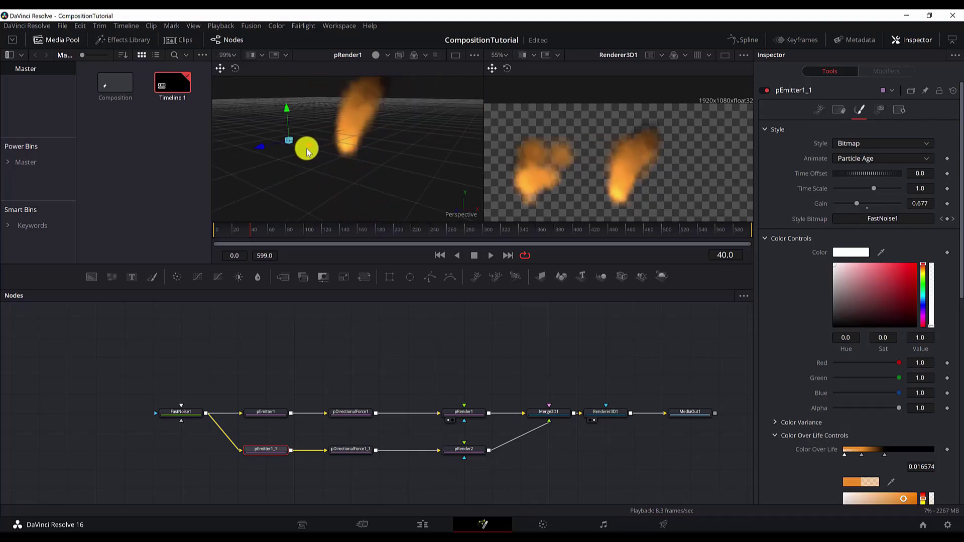
Play and scrub the timeline to preview the two side-by-side flames.
{"action": "key", "text": "space"}
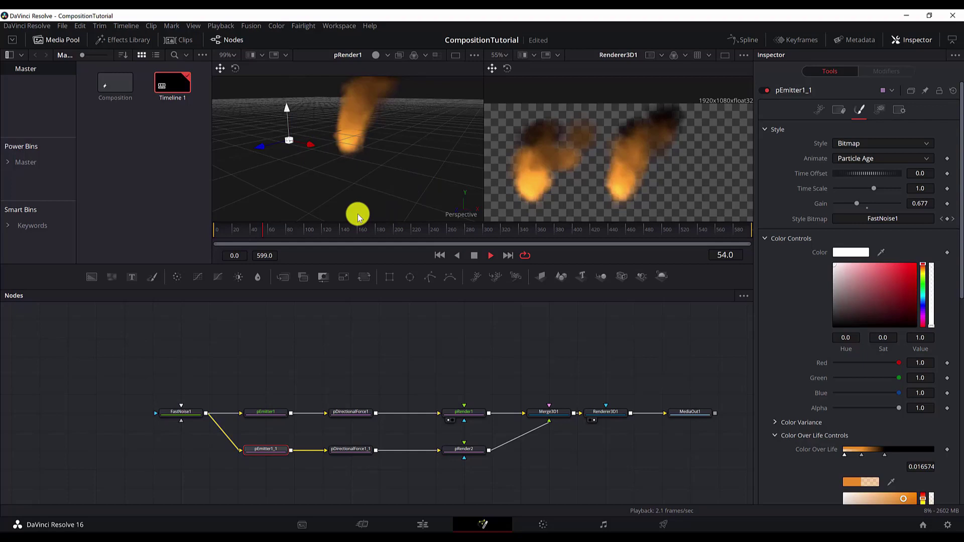
{"action": "left_click", "coordinate": [226, 230]}
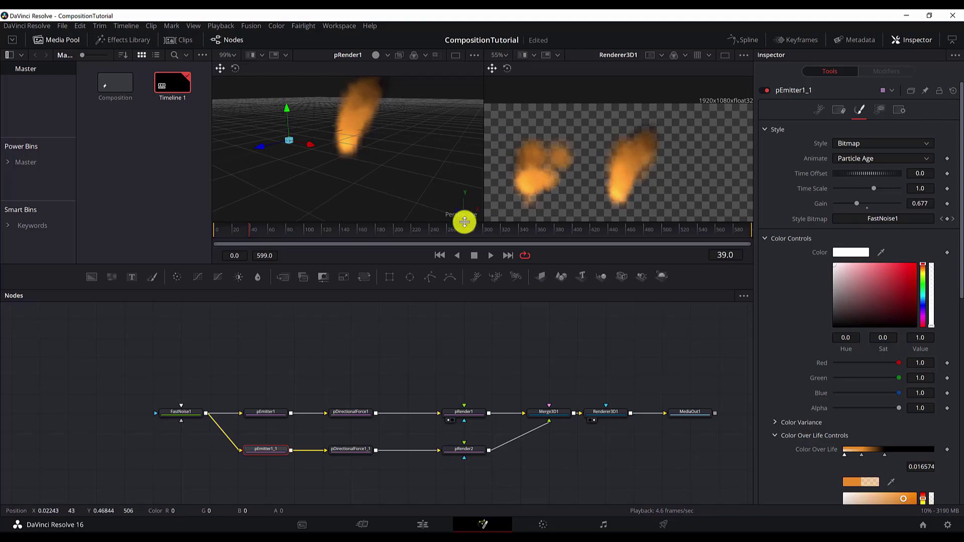
{"action": "scroll", "coordinate": [330, 385], "scroll_direction": "down", "scroll_amount": 2}
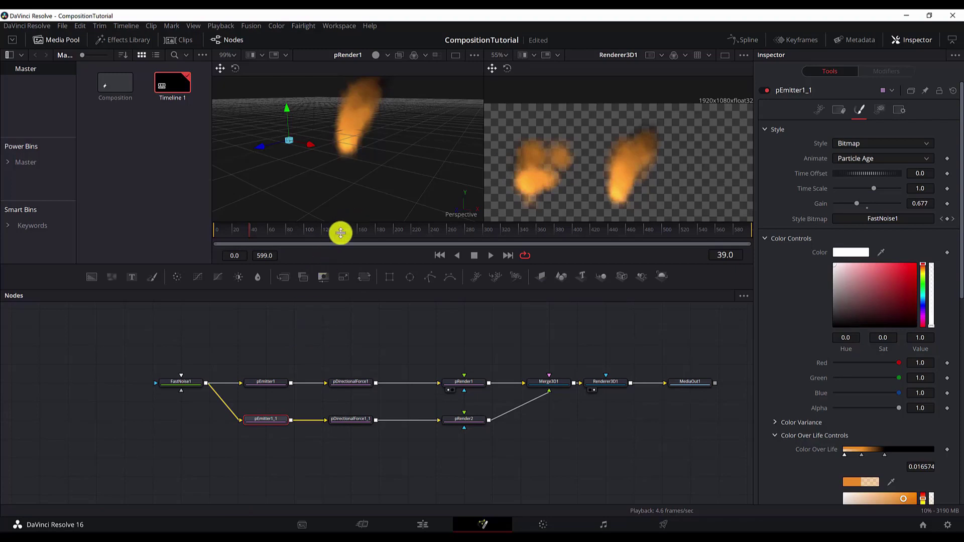
{"action": "scroll", "coordinate": [250, 347], "scroll_direction": "down", "scroll_amount": 2}
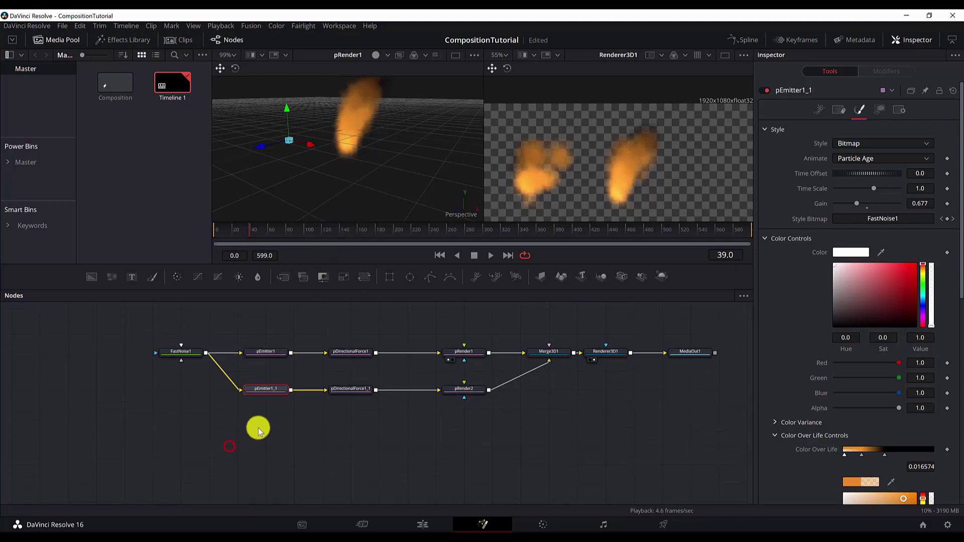
Add a new particle emitter, pEmitter1_1_1, below the other branches, fed by FastNoise1.
{"action": "key", "text": "shift+space"}
{"action": "type", "text": "pe"}
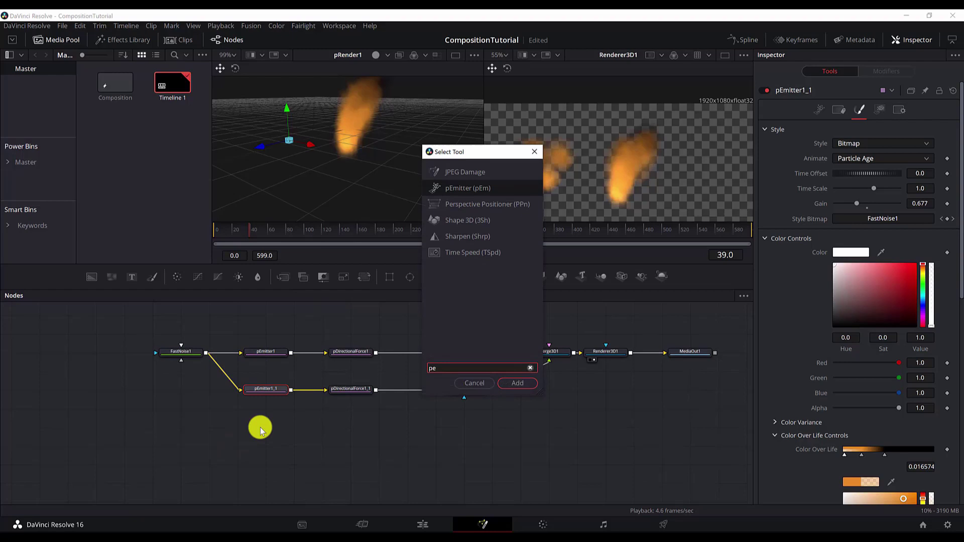
{"action": "key", "text": "Escape"}
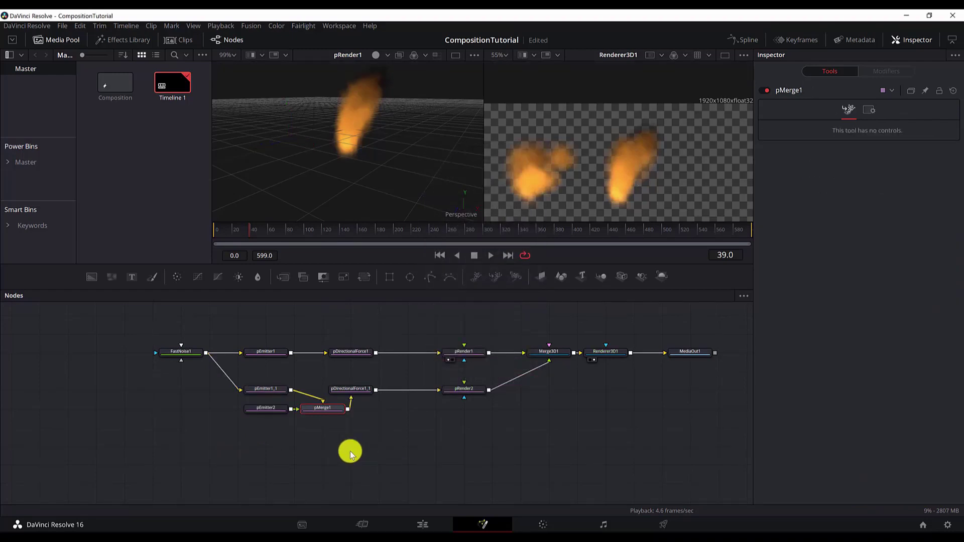
{"action": "left_click", "coordinate": [337, 452]}
{"action": "key", "text": "shift+space"}
{"action": "type", "text": "pem"}
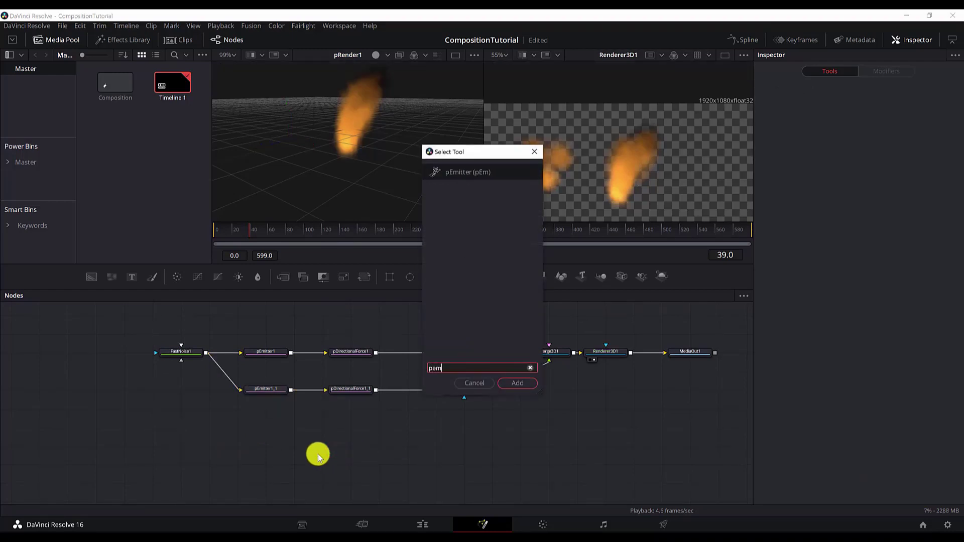
{"action": "key", "text": "Return"}
{"action": "left_click_drag", "start_coordinate": [366, 446], "coordinate": [281, 427]}
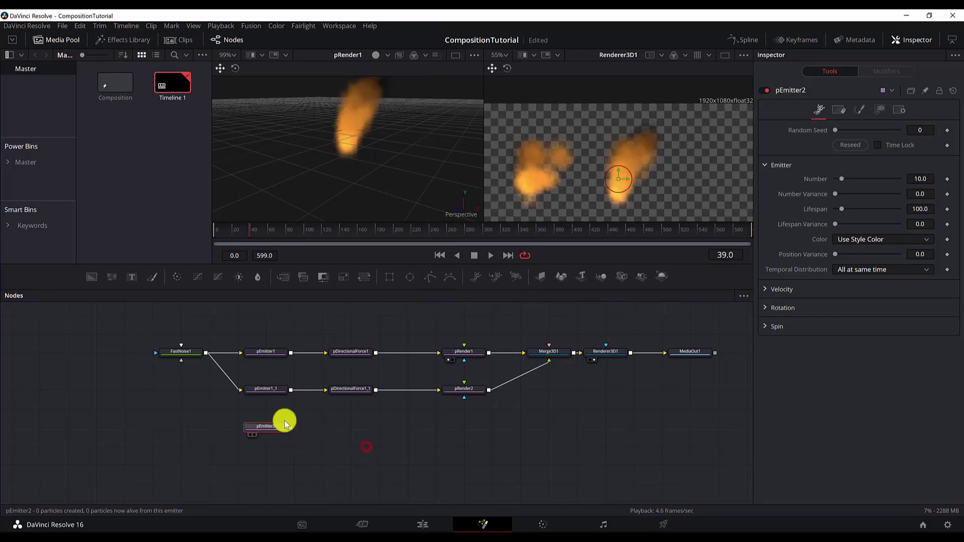
{"action": "mouse_move", "coordinate": [206, 355]}
{"action": "left_mouse_down"}
{"action": "mouse_move", "coordinate": [247, 428]}
{"action": "mouse_move", "coordinate": [283, 429]}
{"action": "mouse_move", "coordinate": [271, 392]}
{"action": "mouse_move", "coordinate": [306, 412]}
{"action": "mouse_move", "coordinate": [334, 477]}
{"action": "mouse_move", "coordinate": [273, 428]}
{"action": "left_mouse_up"}
{"action": "left_click", "coordinate": [204, 355]}
{"action": "left_click_drag", "start_coordinate": [206, 346], "coordinate": [274, 428]}
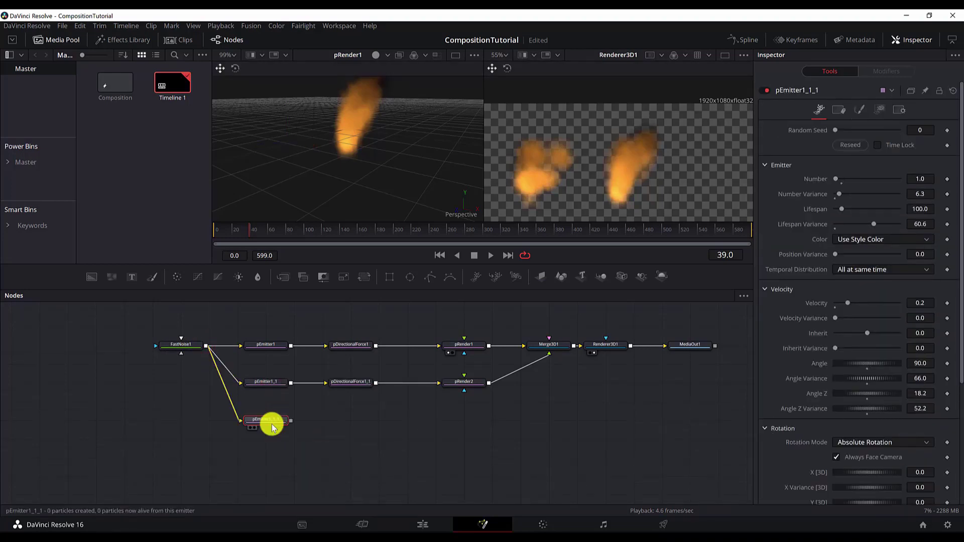
Add a pRender3 particle renderer after the new emitter, feeding into Merge3D1.
{"action": "left_click", "coordinate": [283, 425]}
{"action": "key", "text": "shift+space"}
{"action": "type", "text": "pem"}
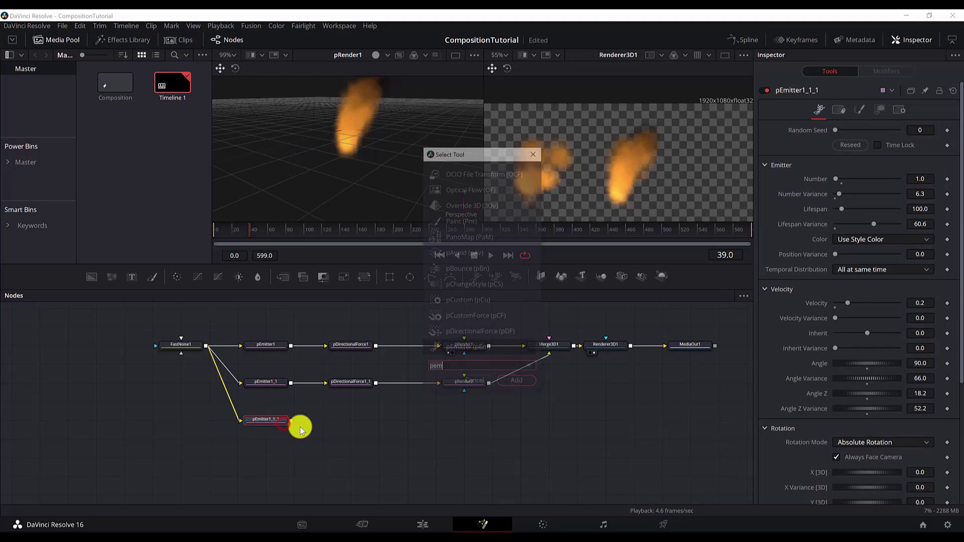
{"action": "key", "text": "BackSpace"}
{"action": "key", "text": "BackSpace"}
{"action": "type", "text": "ren"}
{"action": "key", "text": "Return"}
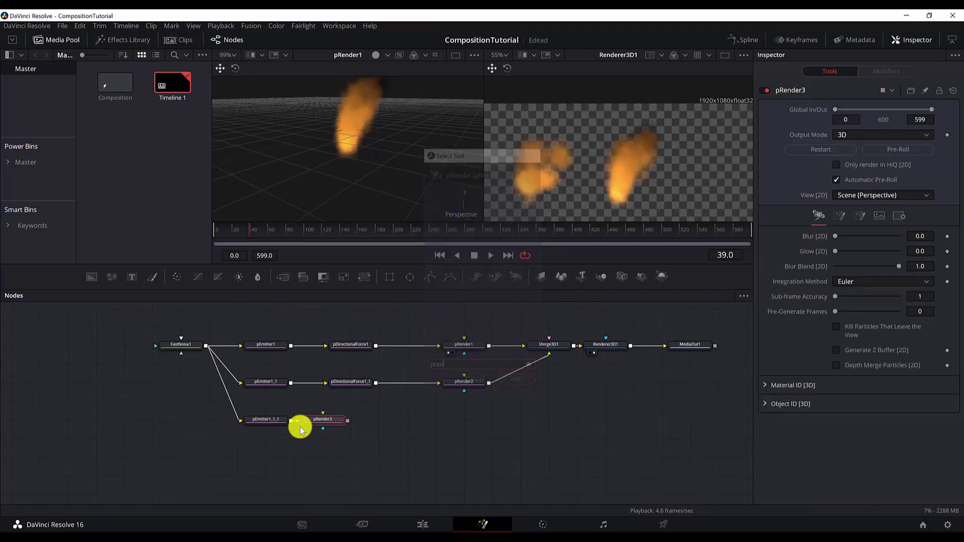
{"action": "left_click_drag", "start_coordinate": [321, 422], "coordinate": [560, 347]}
{"action": "left_click", "coordinate": [261, 423]}
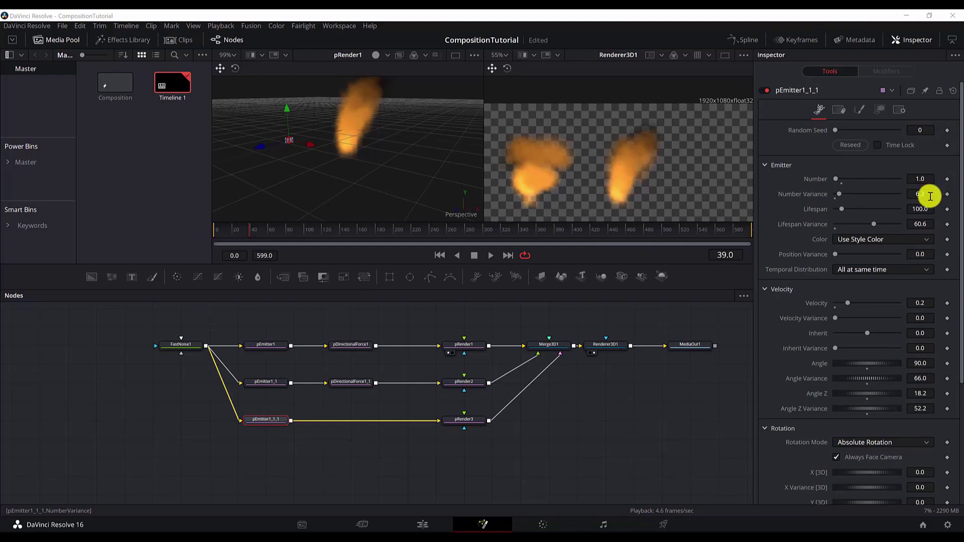
Set the emitter's velocity variance to 0.205 and Angle Z Variance to -15.6.
{"action": "left_click", "coordinate": [921, 318]}
{"action": "type", "text": "0.205"}
{"action": "key", "text": "Tab"}
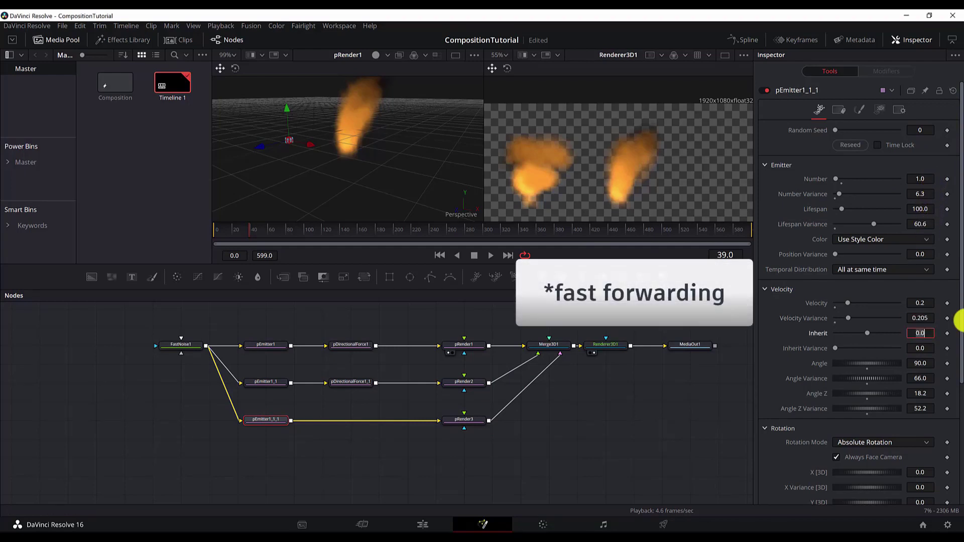
{"action": "scroll", "coordinate": [922, 355], "scroll_direction": "down", "scroll_amount": 1}
{"action": "left_click", "coordinate": [931, 359]}
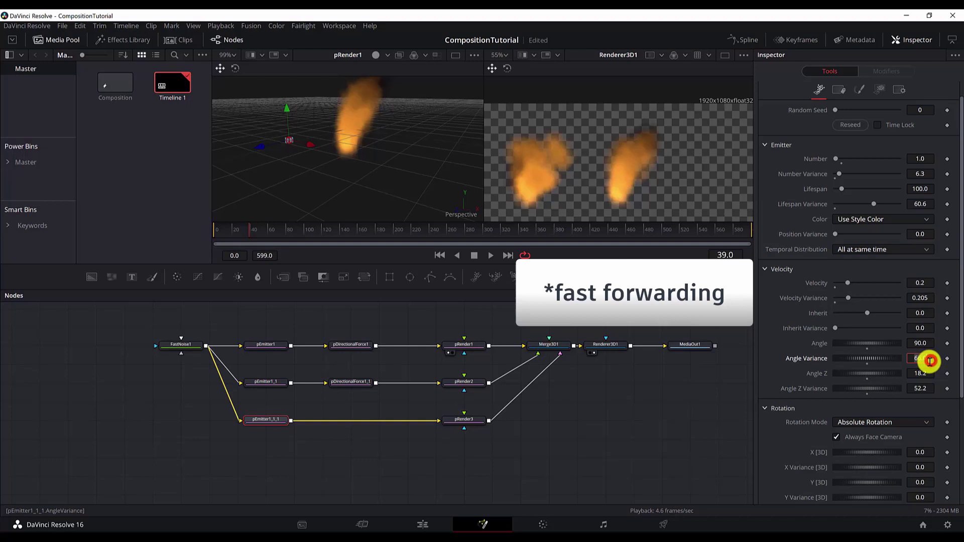
{"action": "key", "text": "Tab"}
{"action": "type", "text": "-15.6"}
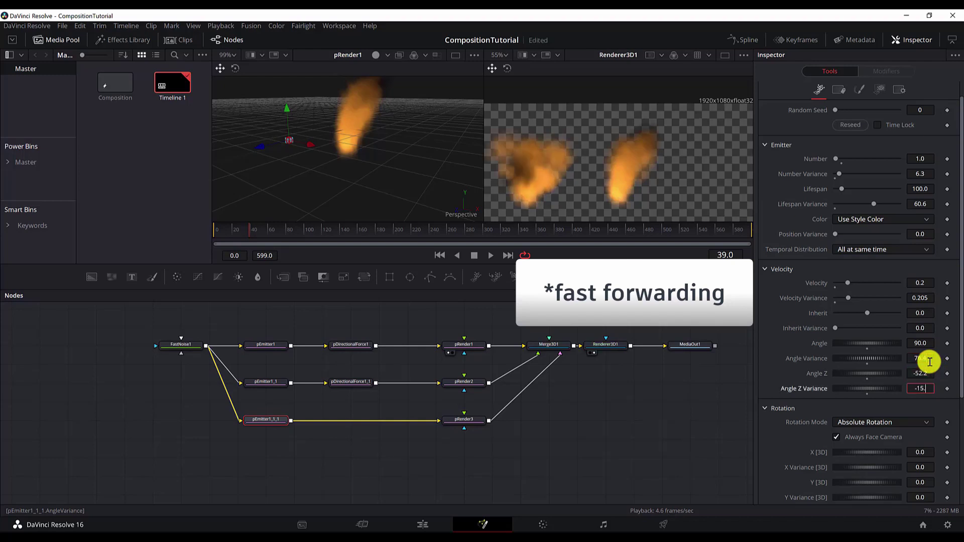
{"action": "key", "text": "Tab"}
{"action": "scroll", "coordinate": [932, 384], "scroll_direction": "down", "scroll_amount": 7}
{"action": "scroll", "coordinate": [932, 383], "scroll_direction": "up", "scroll_amount": 8}
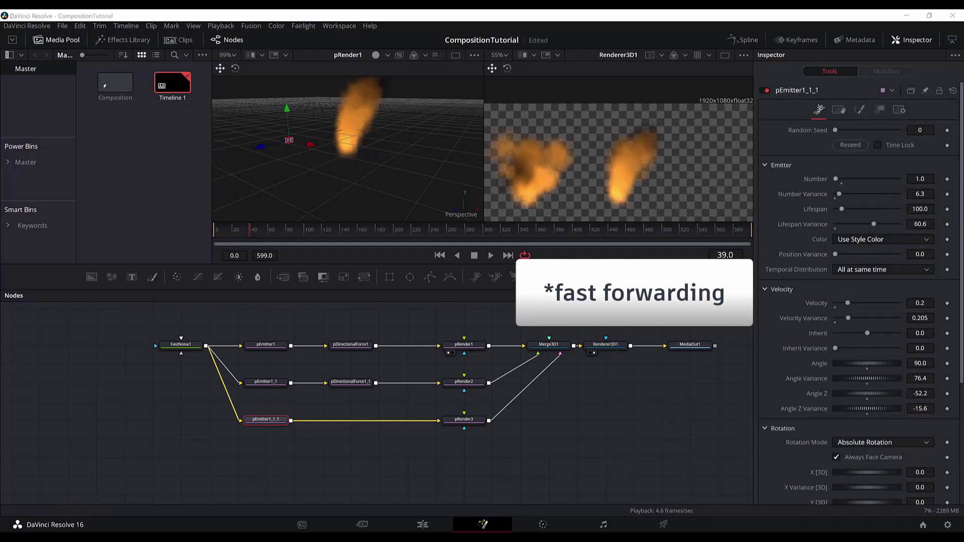
Make the Color Over Life gradient's end stop grey for a smoke look.
{"action": "left_click", "coordinate": [829, 239]}
{"action": "left_click", "coordinate": [904, 276]}
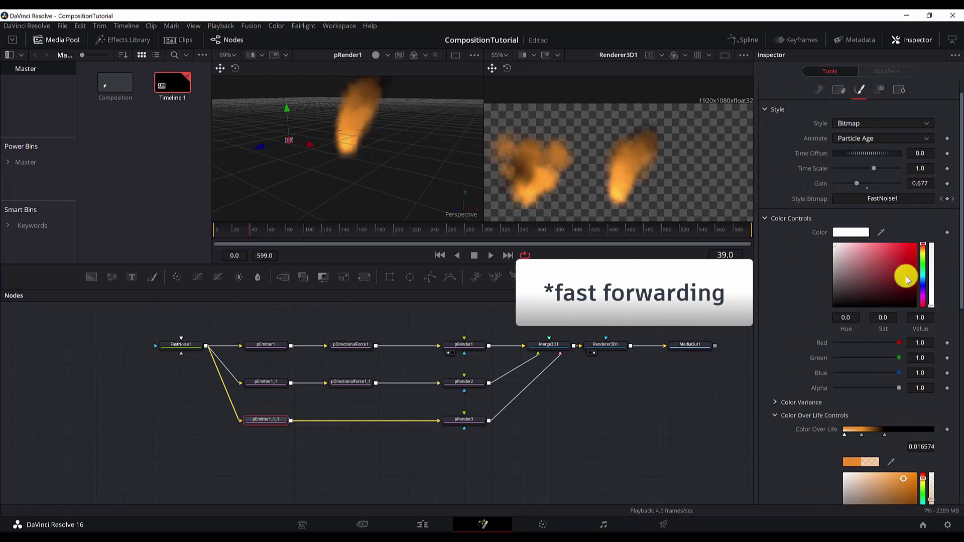
{"action": "scroll", "coordinate": [904, 276], "scroll_direction": "down", "scroll_amount": 7}
{"action": "scroll", "coordinate": [891, 392], "scroll_direction": "down", "scroll_amount": 5}
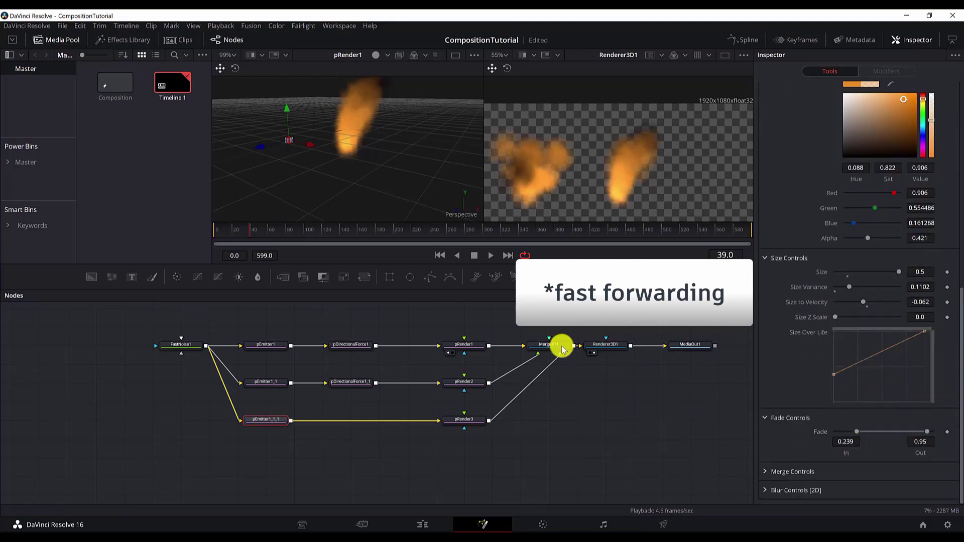
{"action": "scroll", "coordinate": [889, 308], "scroll_direction": "up", "scroll_amount": 8}
{"action": "left_click", "coordinate": [885, 318]}
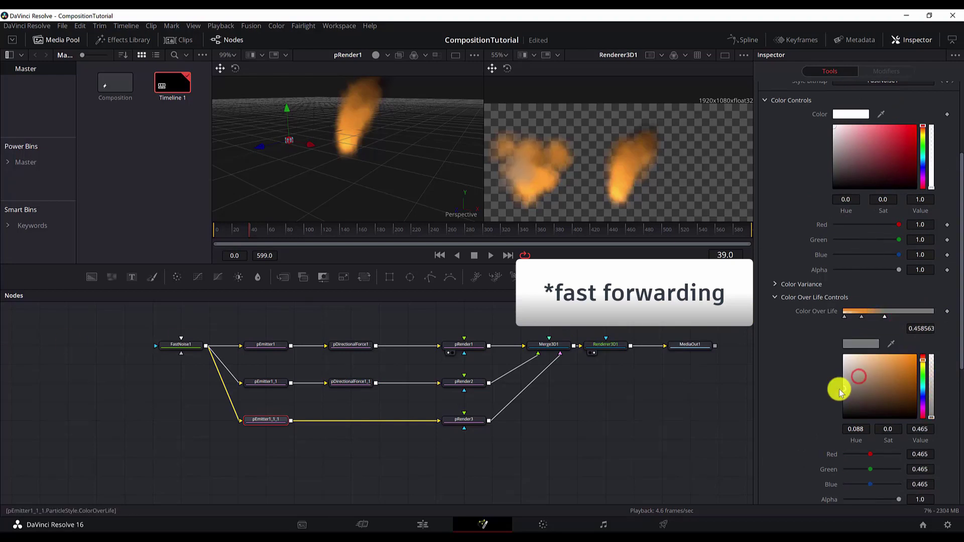
{"action": "left_click", "coordinate": [844, 385]}
{"action": "left_click", "coordinate": [862, 318]}
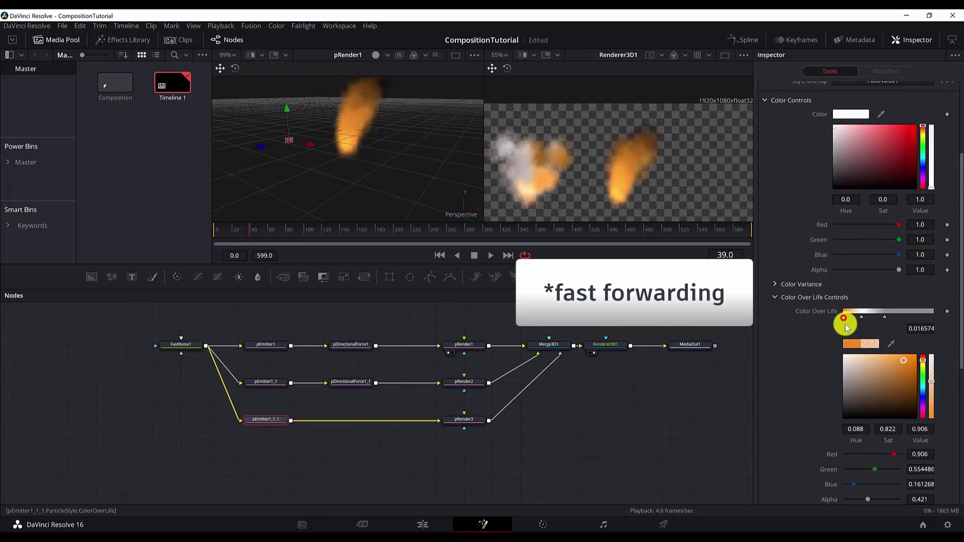
{"action": "scroll", "coordinate": [824, 297], "scroll_direction": "down", "scroll_amount": 1}
{"action": "left_click", "coordinate": [884, 277]}
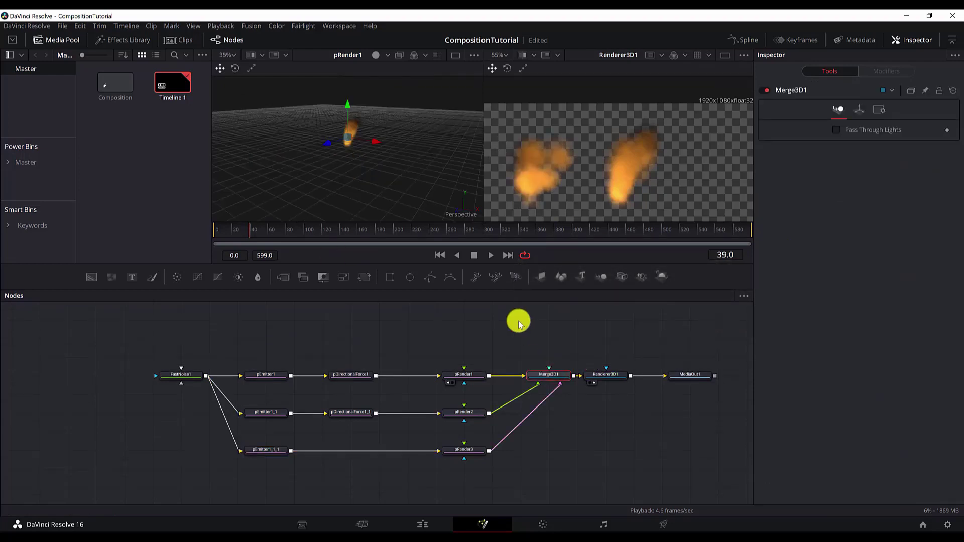
Add Camera3D1 above Merge3D1, wired into it, and pull the camera back from the particles.
{"action": "key", "text": "shift+space"}
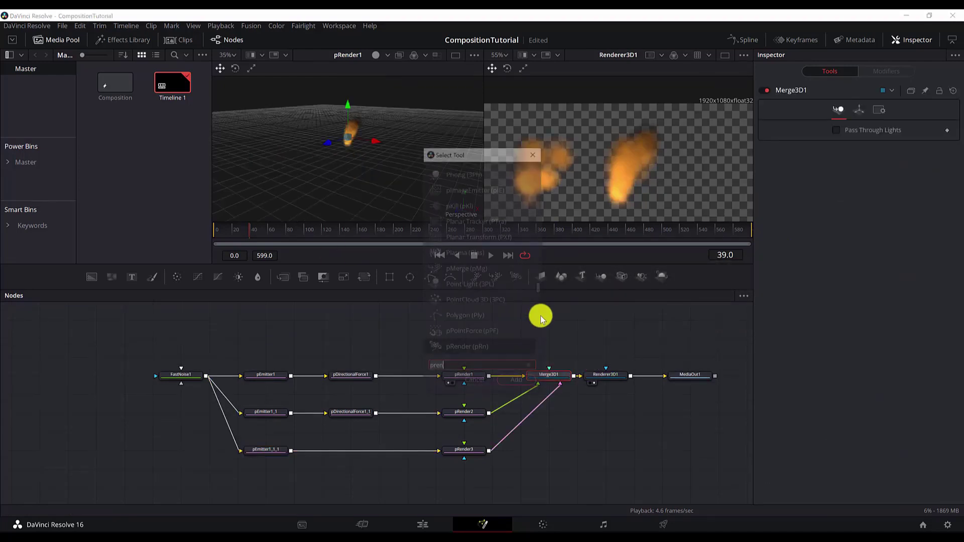
{"action": "type", "text": "camer"}
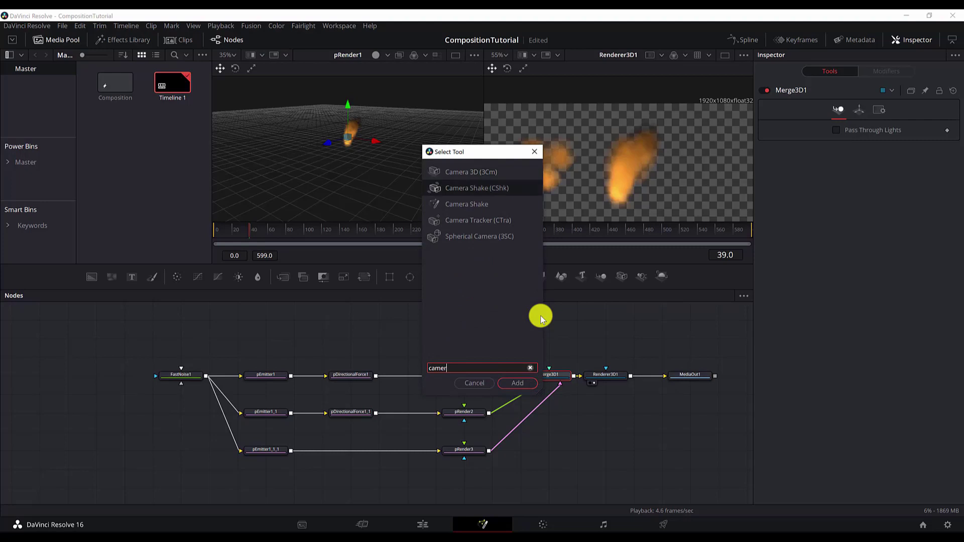
{"action": "key", "text": "Return"}
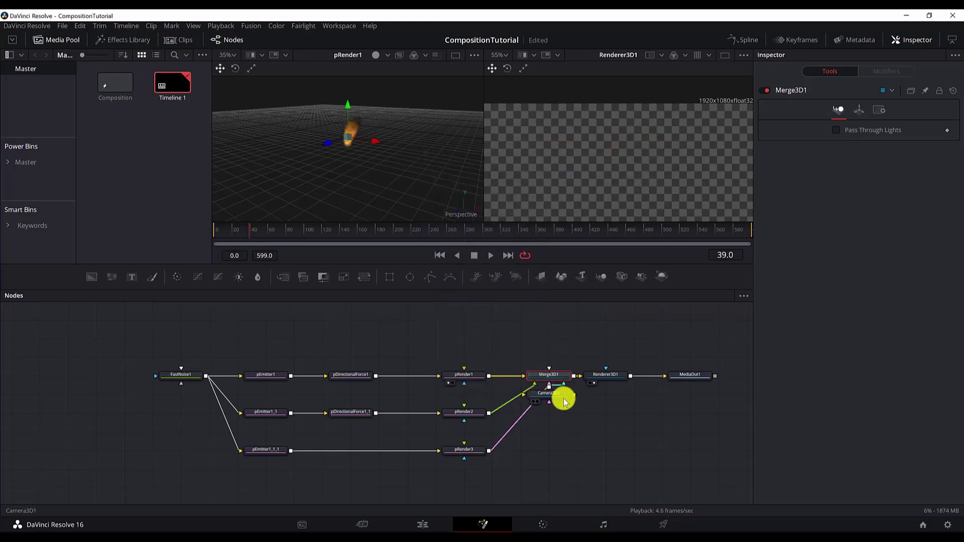
{"action": "left_click_drag", "start_coordinate": [561, 396], "coordinate": [566, 327]}
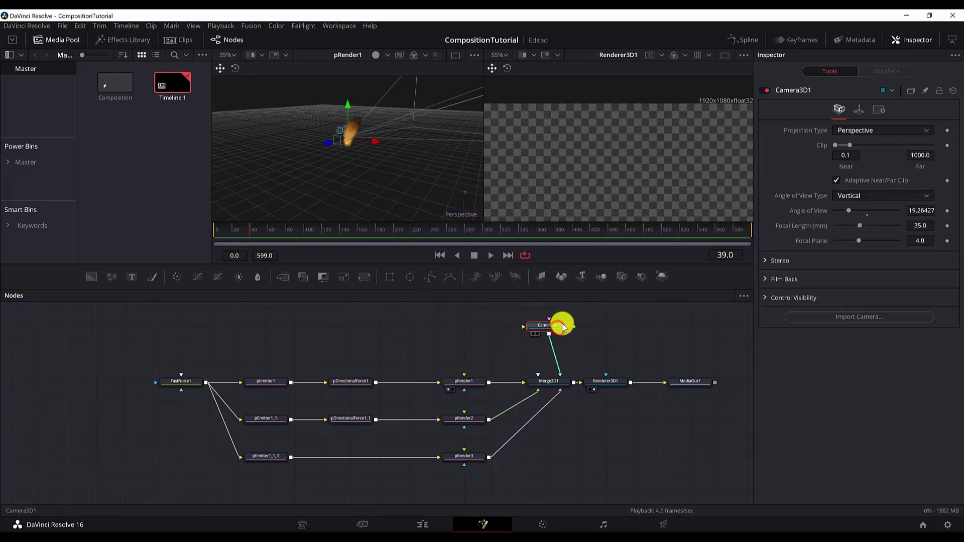
{"action": "left_click_drag", "start_coordinate": [331, 143], "coordinate": [237, 181]}
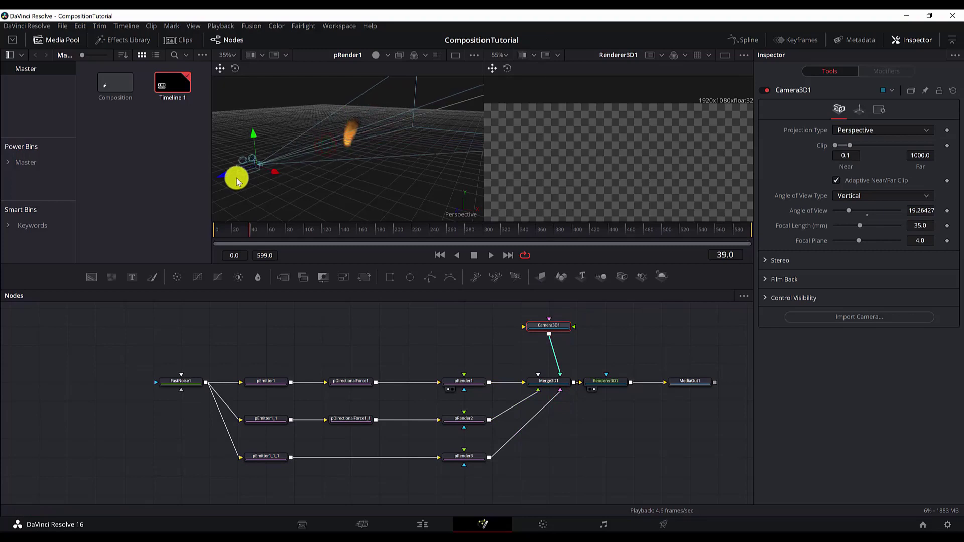
{"action": "scroll", "coordinate": [327, 174], "scroll_direction": "down", "scroll_amount": 5}
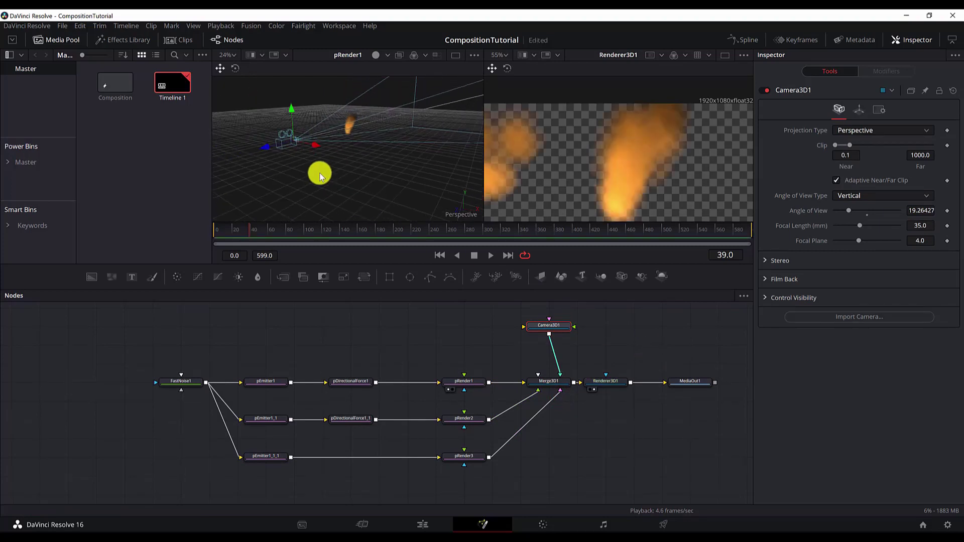
{"action": "scroll", "coordinate": [320, 175], "scroll_direction": "down", "scroll_amount": 6}
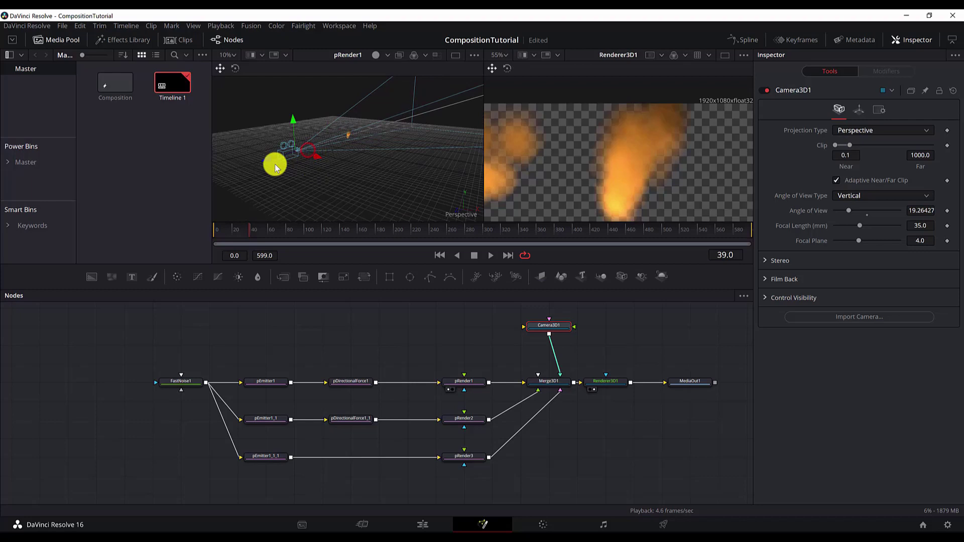
Drag pEmitter1_1_1 left, down and toward the camera, checking the Merge3D1 scene.
{"action": "left_click", "coordinate": [270, 456]}
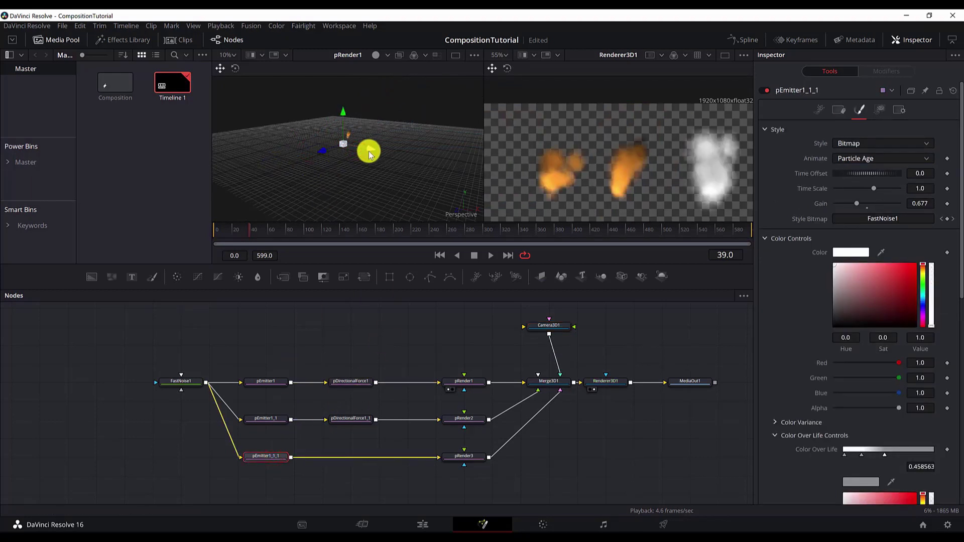
{"action": "left_click_drag", "start_coordinate": [369, 154], "coordinate": [357, 149]}
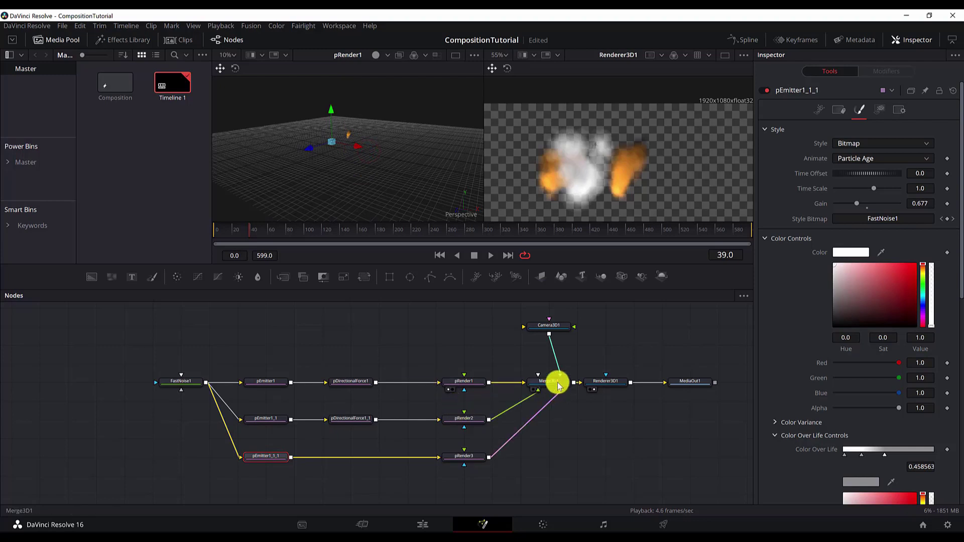
{"action": "left_click_drag", "start_coordinate": [559, 386], "coordinate": [337, 140]}
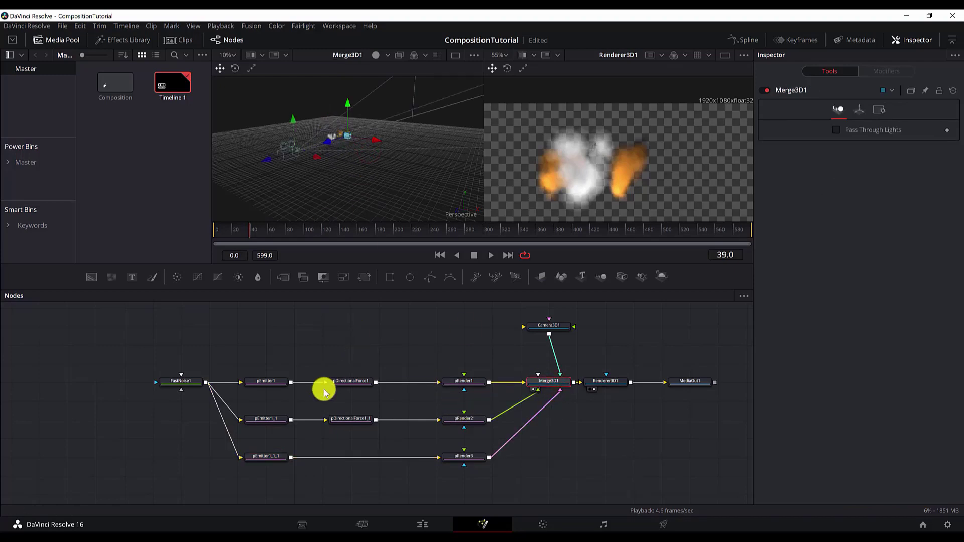
{"action": "left_click", "coordinate": [269, 456]}
{"action": "left_click_drag", "start_coordinate": [315, 152], "coordinate": [290, 169]}
{"action": "left_click_drag", "start_coordinate": [309, 123], "coordinate": [379, 183]}
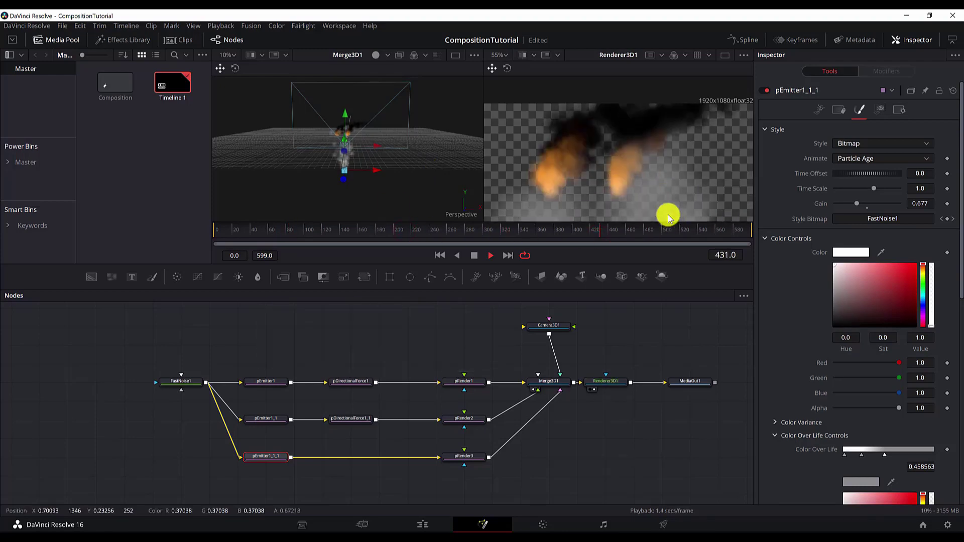
Move the white Color Over Life stop to 0.138 and reposition the grey and first stops.
{"action": "scroll", "coordinate": [862, 319], "scroll_direction": "down", "scroll_amount": 3}
{"action": "left_click", "coordinate": [861, 318]}
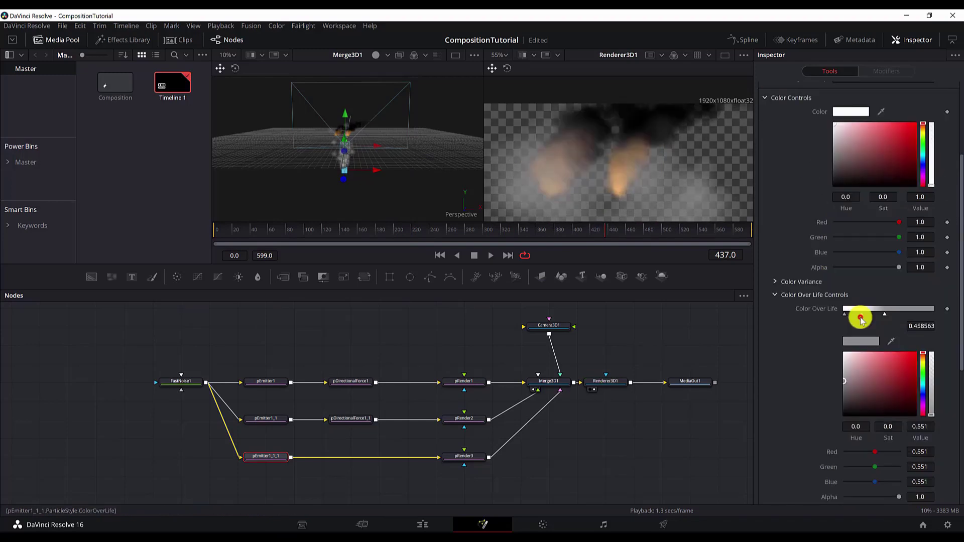
{"action": "left_click_drag", "start_coordinate": [861, 317], "coordinate": [858, 315]}
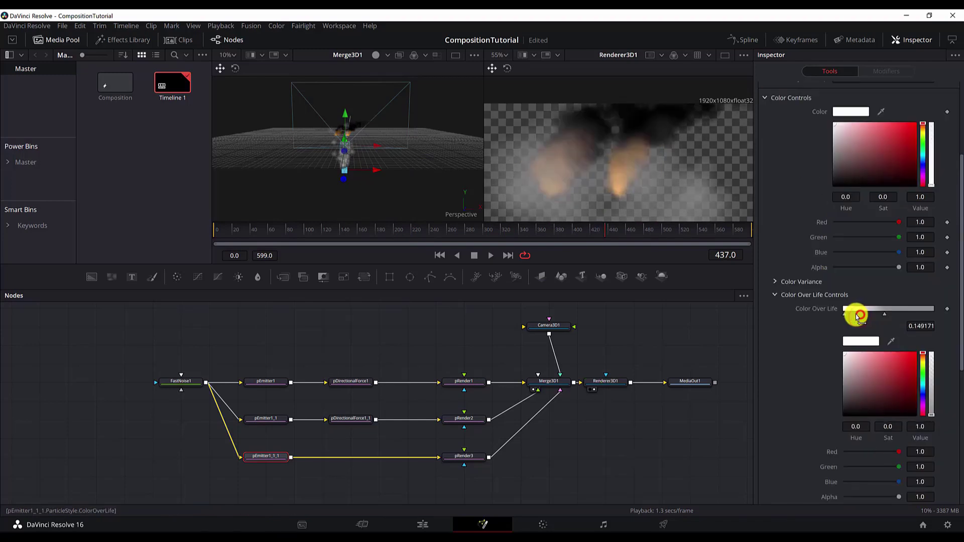
{"action": "left_click", "coordinate": [889, 315]}
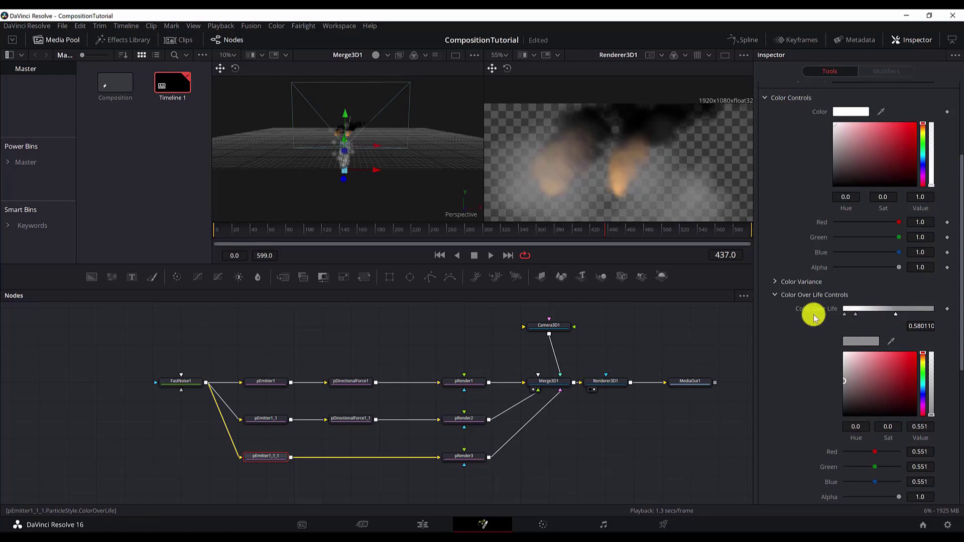
{"action": "left_click", "coordinate": [845, 318]}
Scrub the early frames to watch the smoke particles grow.
{"action": "scroll", "coordinate": [930, 420], "scroll_direction": "down", "scroll_amount": 1}
{"action": "left_click", "coordinate": [235, 235]}
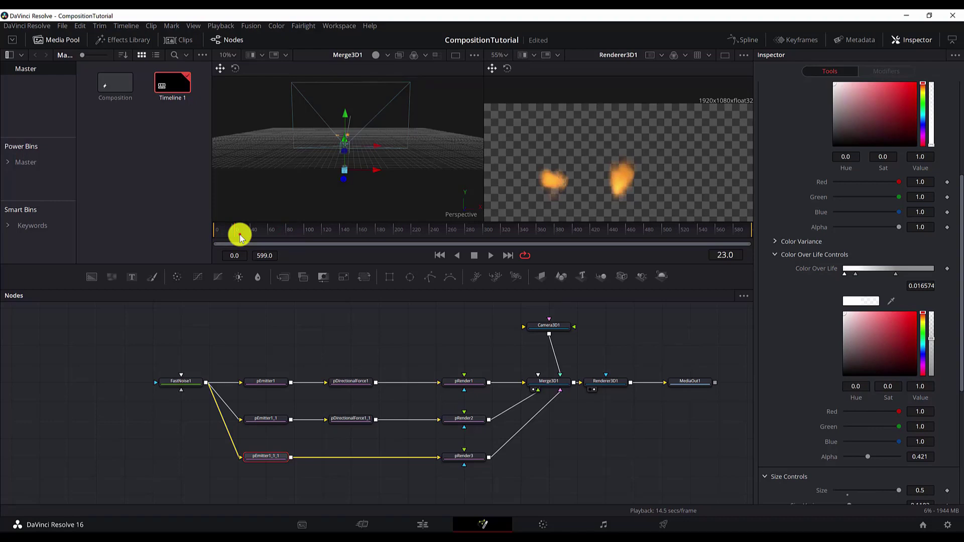
{"action": "left_click_drag", "start_coordinate": [240, 236], "coordinate": [213, 236]}
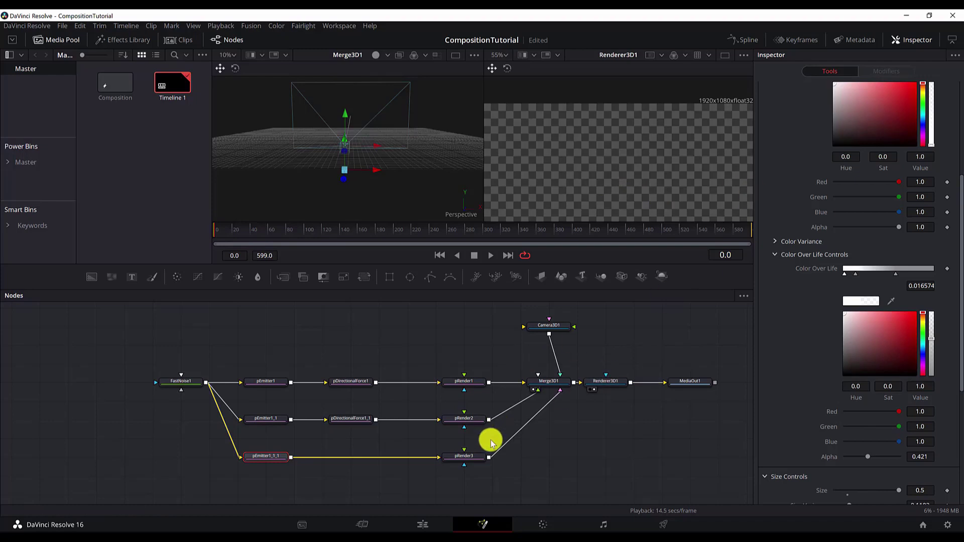
Set Pre-Generate Frames to 76 on pRender1 and 100 on pRender3.
{"action": "left_click", "coordinate": [464, 381]}
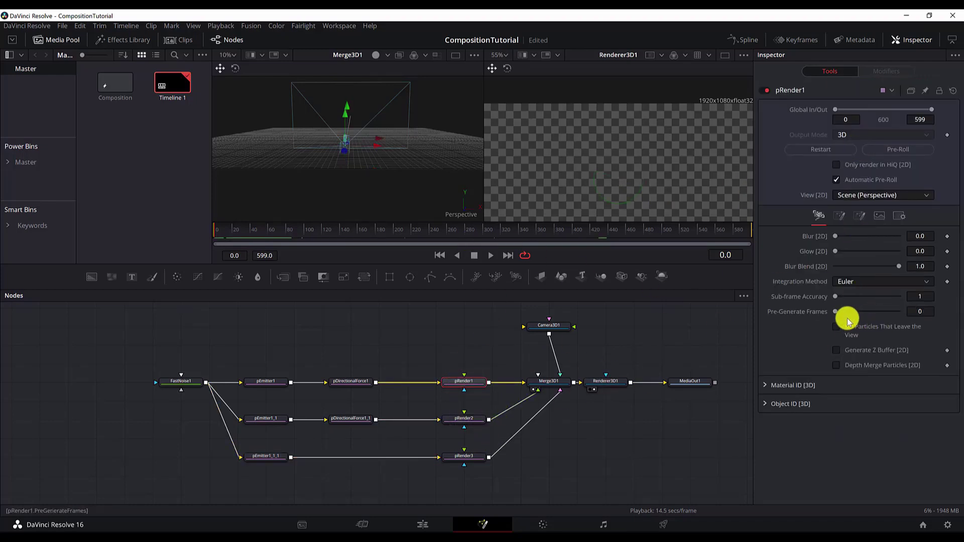
{"action": "left_click_drag", "start_coordinate": [836, 313], "coordinate": [884, 312]}
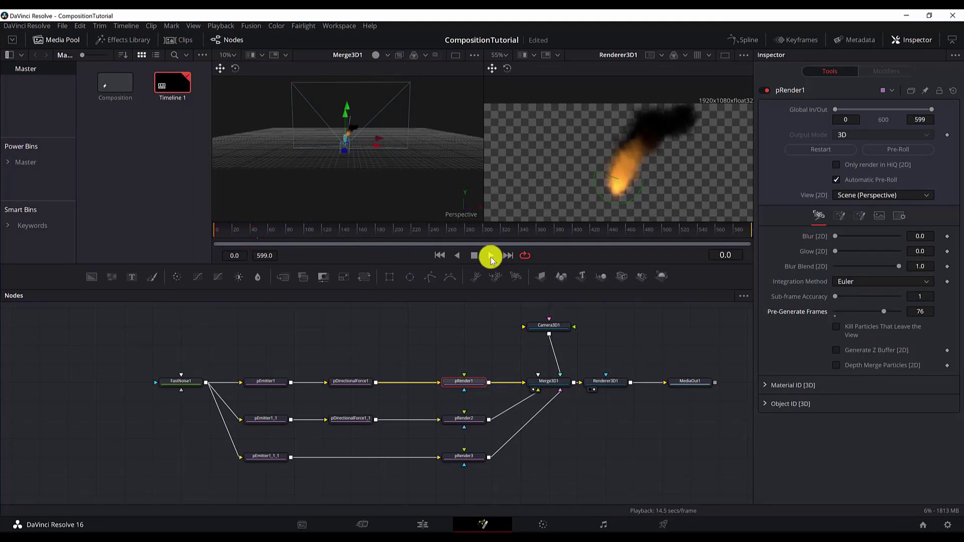
{"action": "left_click", "coordinate": [475, 257]}
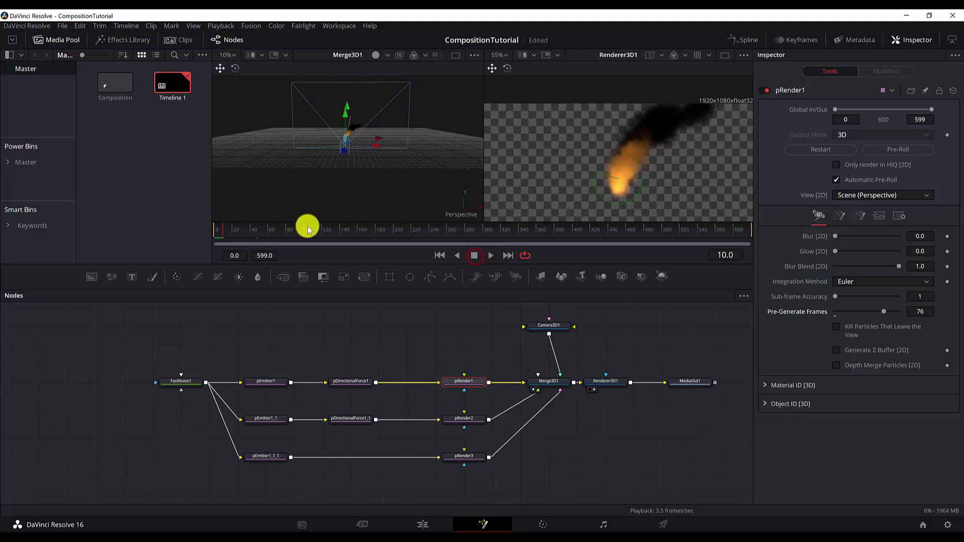
{"action": "left_click", "coordinate": [222, 230]}
{"action": "left_click", "coordinate": [464, 456]}
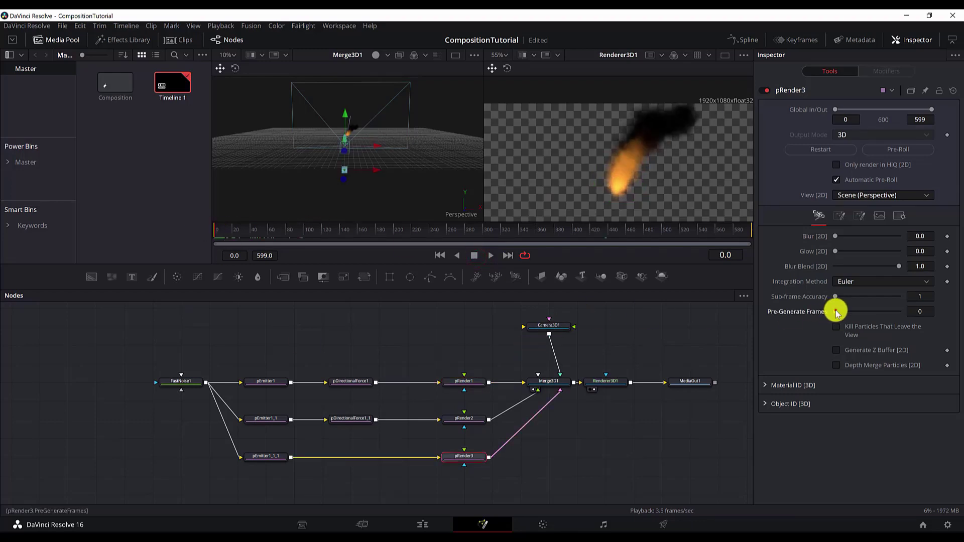
{"action": "left_click_drag", "start_coordinate": [836, 313], "coordinate": [890, 315]}
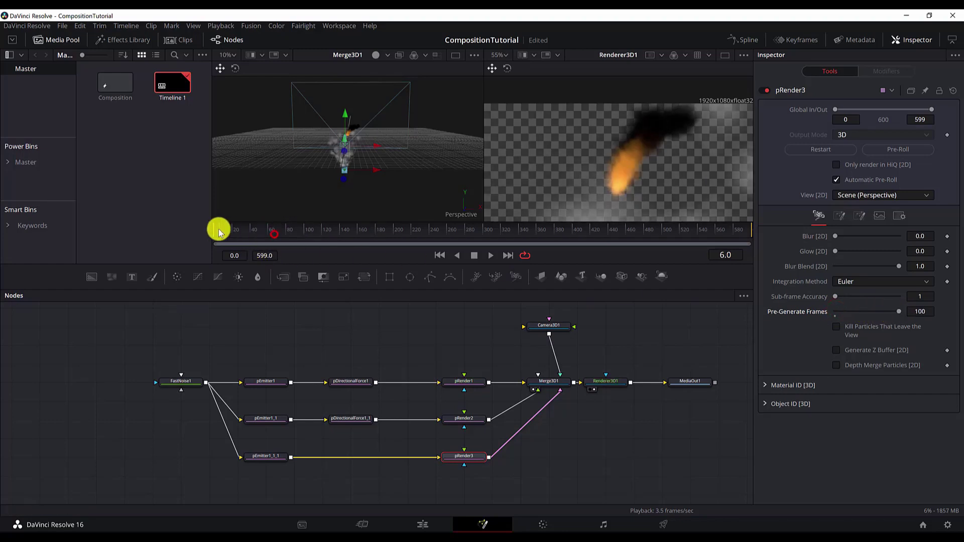
Play back to preview the smoke at frame 14, then select every node in the comp.
{"action": "left_click", "coordinate": [473, 257]}
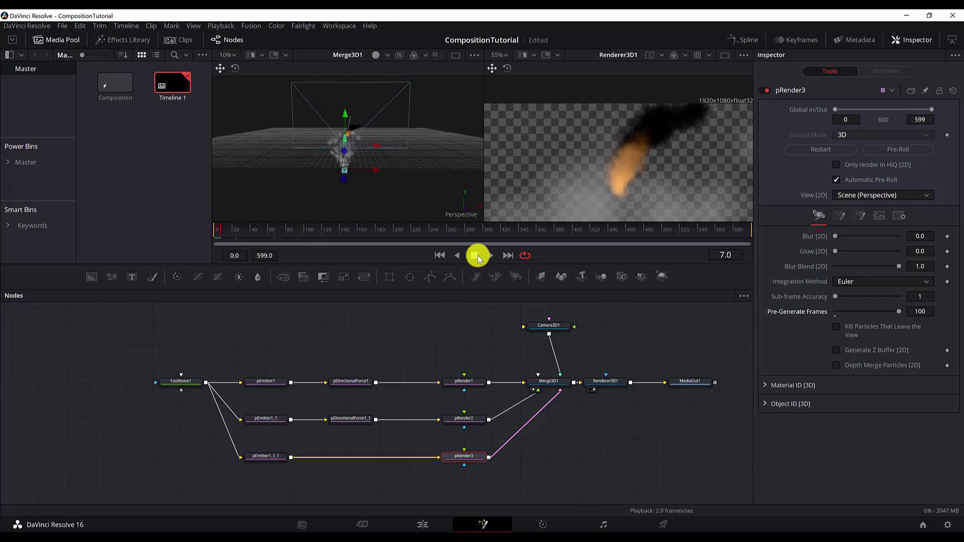
{"action": "left_click", "coordinate": [490, 256]}
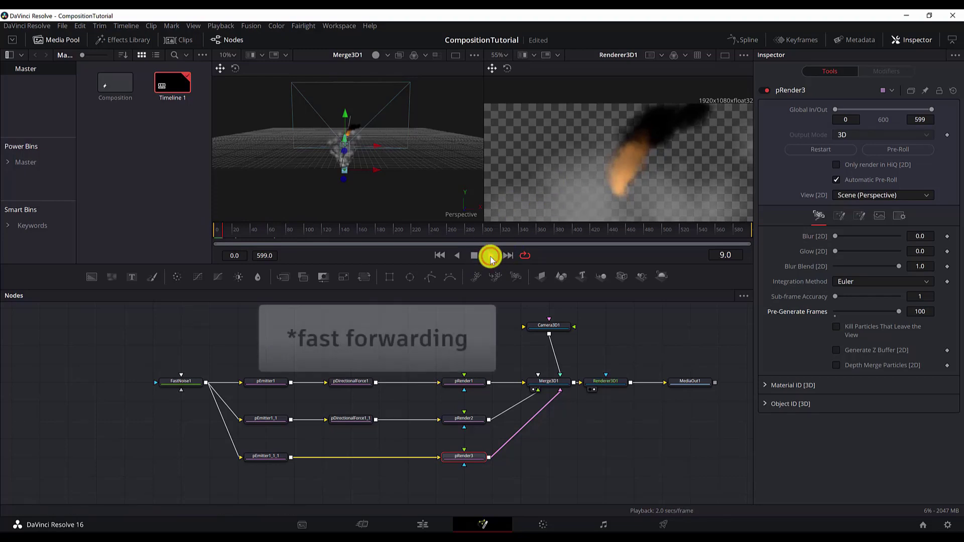
{"action": "left_click", "coordinate": [473, 257]}
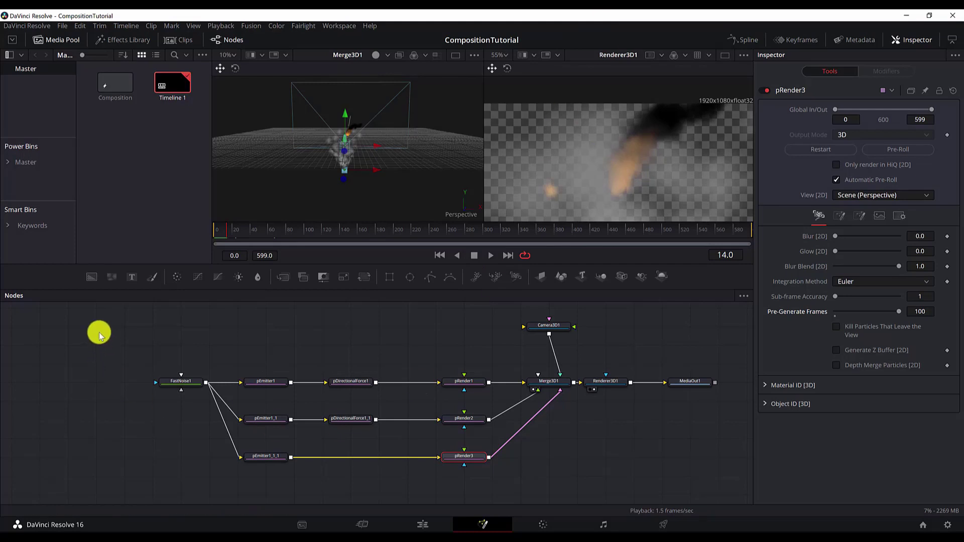
{"action": "left_click_drag", "start_coordinate": [84, 327], "coordinate": [625, 469]}
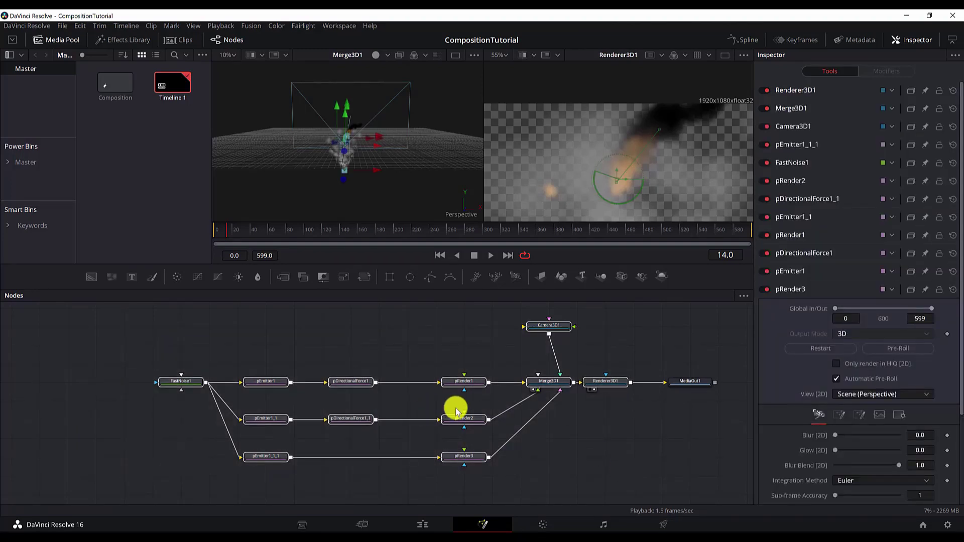
Save the selected nodes as fire-particles.setting in the MyTemplates folder.
{"action": "right_click", "coordinate": [358, 384]}
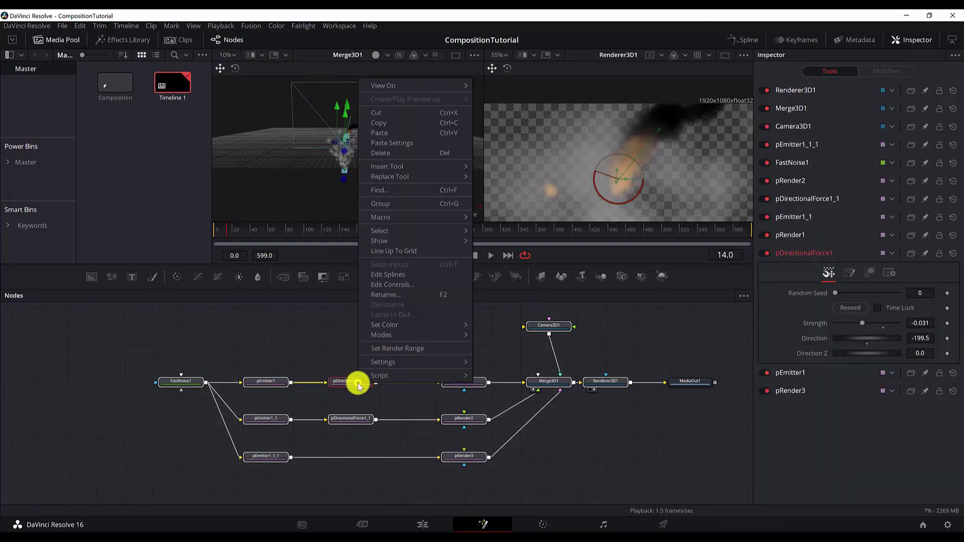
{"action": "mouse_move", "coordinate": [394, 361]}
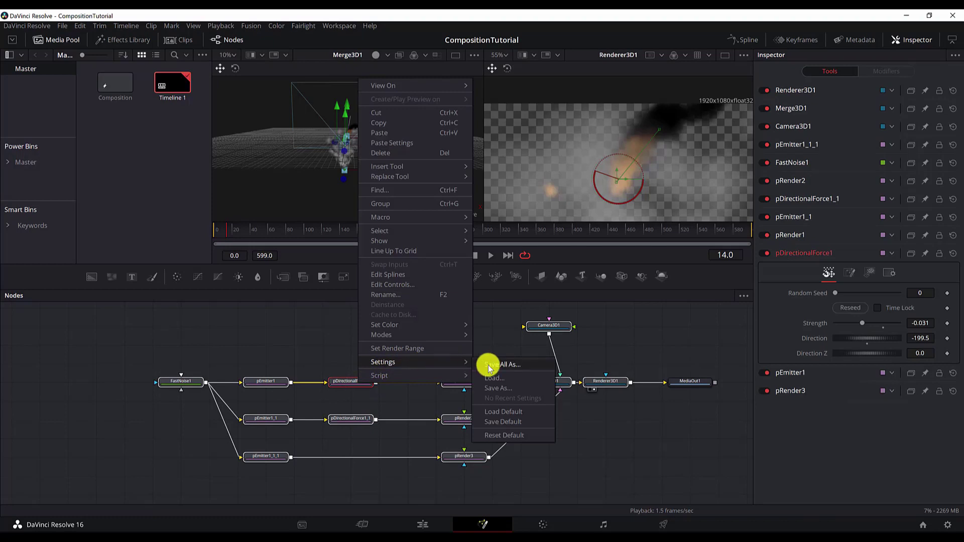
{"action": "left_click", "coordinate": [514, 386]}
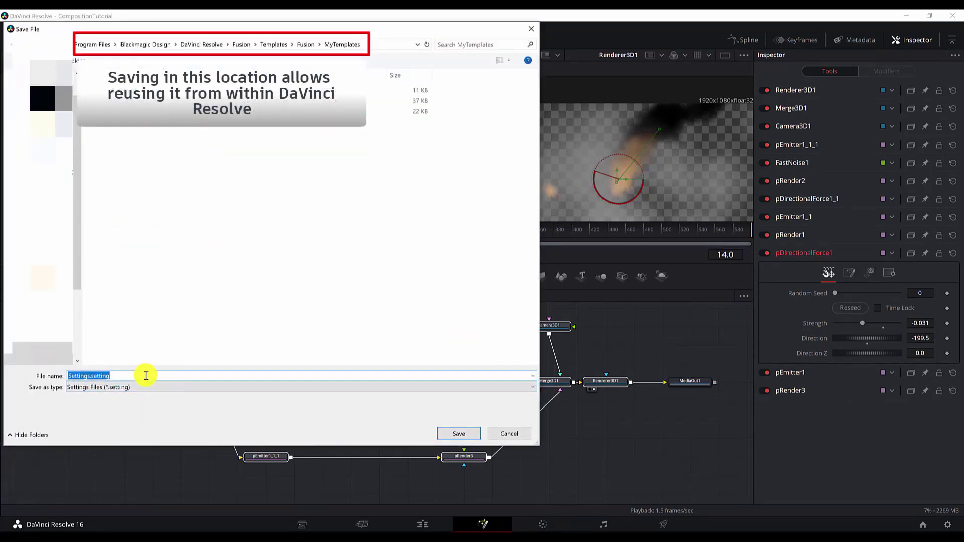
{"action": "left_click", "coordinate": [89, 376]}
{"action": "left_click_drag", "start_coordinate": [89, 376], "coordinate": [17, 369]}
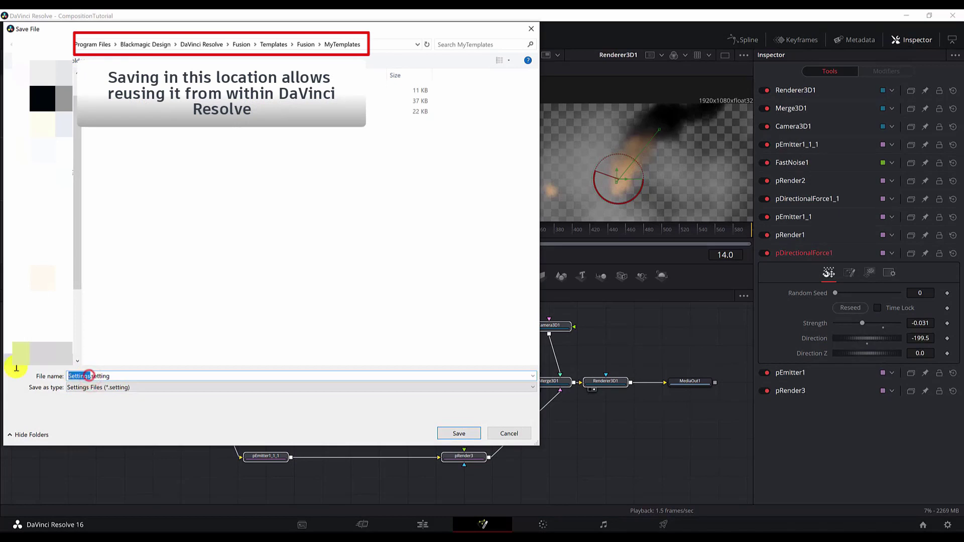
{"action": "type", "text": "fire-pa"}
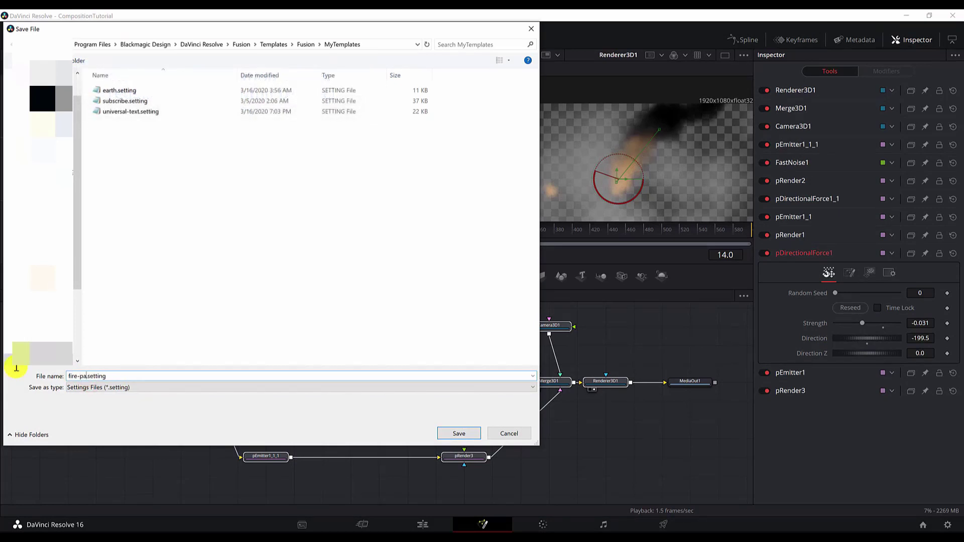
{"action": "type", "text": "rticles"}
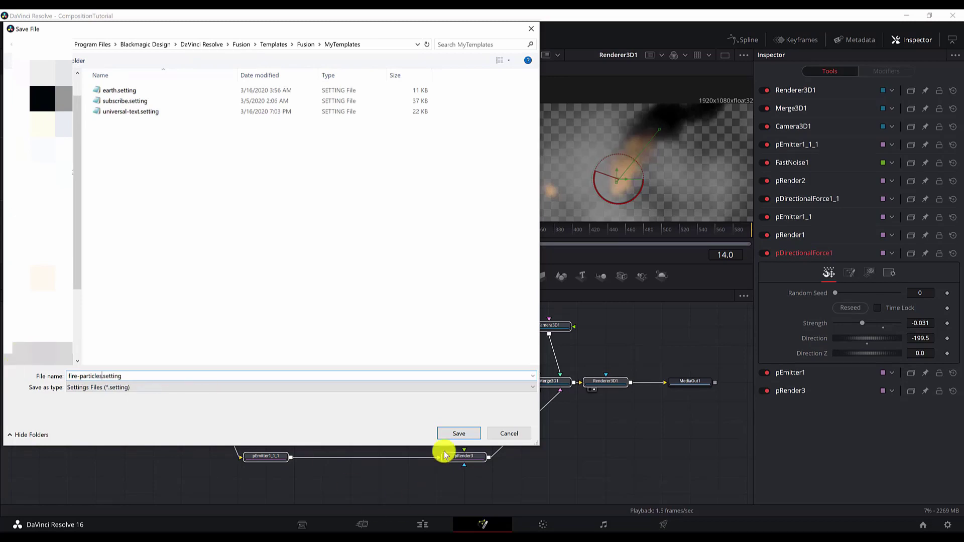
{"action": "left_click", "coordinate": [457, 433]}
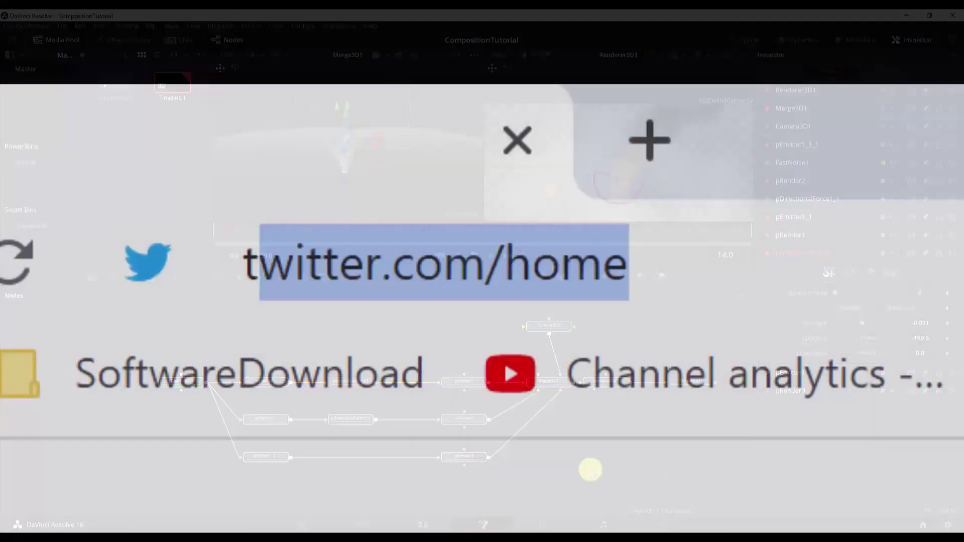
Load techvideostack.com and open the 'Compositing in DaVinci Resolve – Part 1' post.
{"action": "type", "text": "techvideostack.com"}
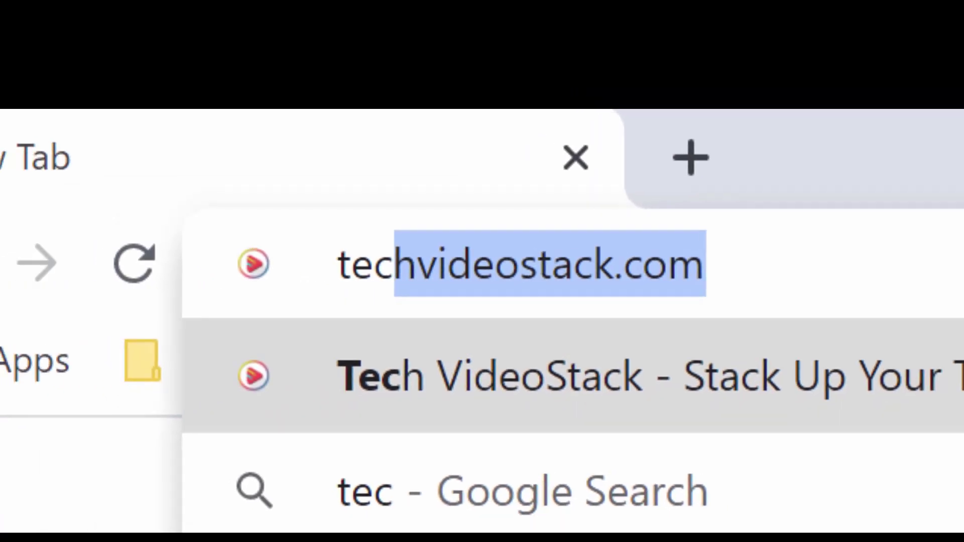
{"action": "key", "text": "Return"}
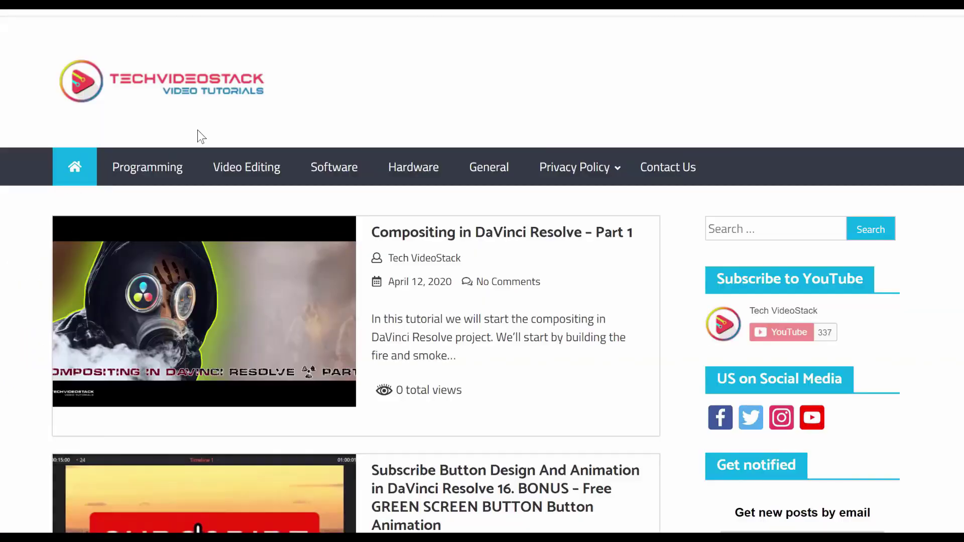
{"action": "left_click", "coordinate": [440, 233]}
{"action": "scroll", "coordinate": [418, 199], "scroll_direction": "down", "scroll_amount": 10}
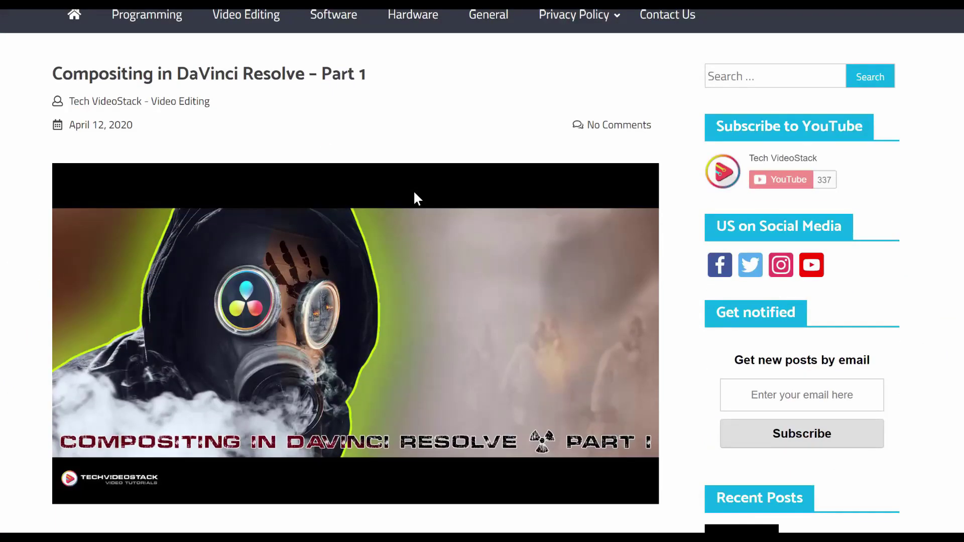